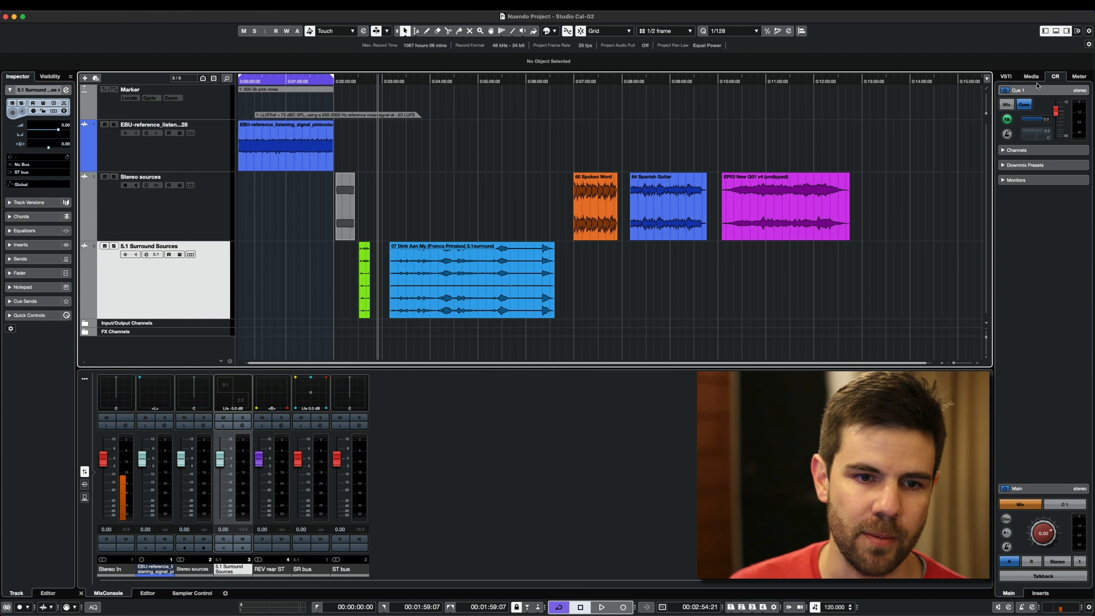
left_click(449, 283)
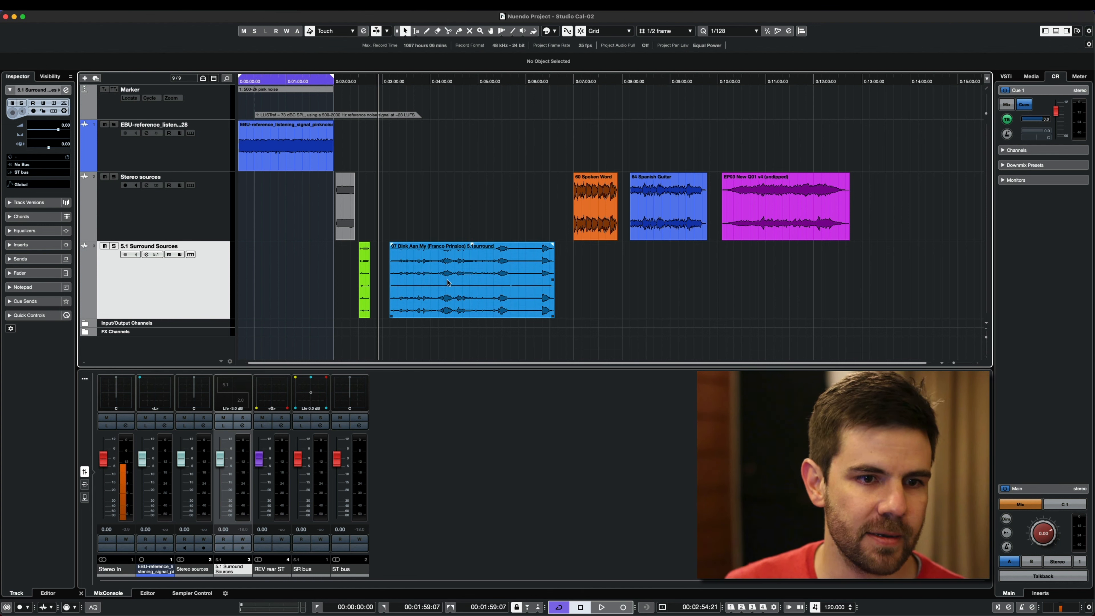
left_click(323, 311)
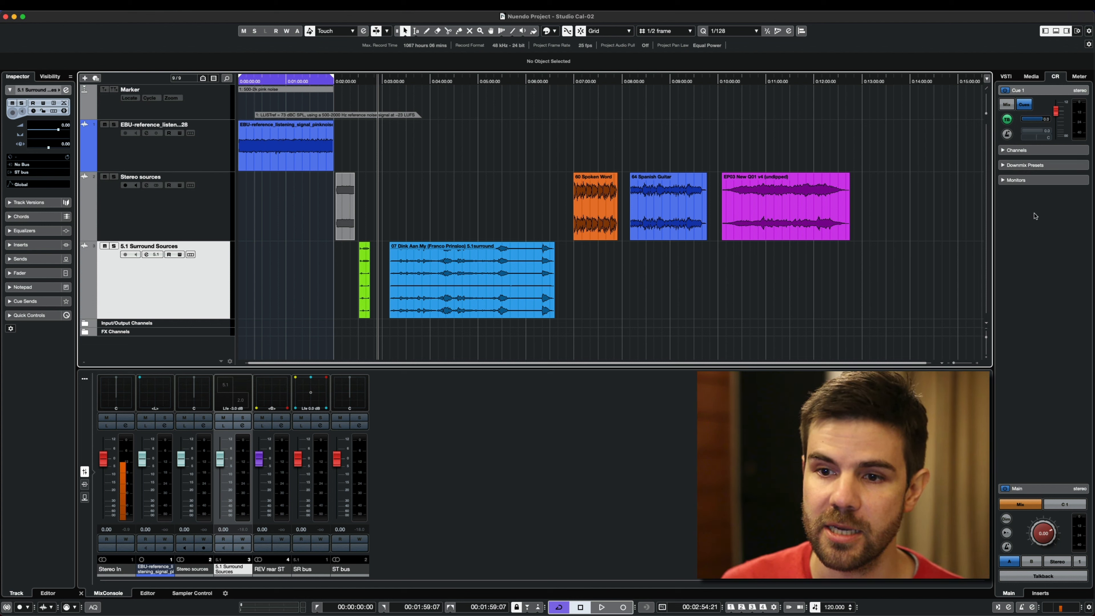
Step: Review the Master and Loudness meters, and return to the Control Room view
left_click(1079, 76)
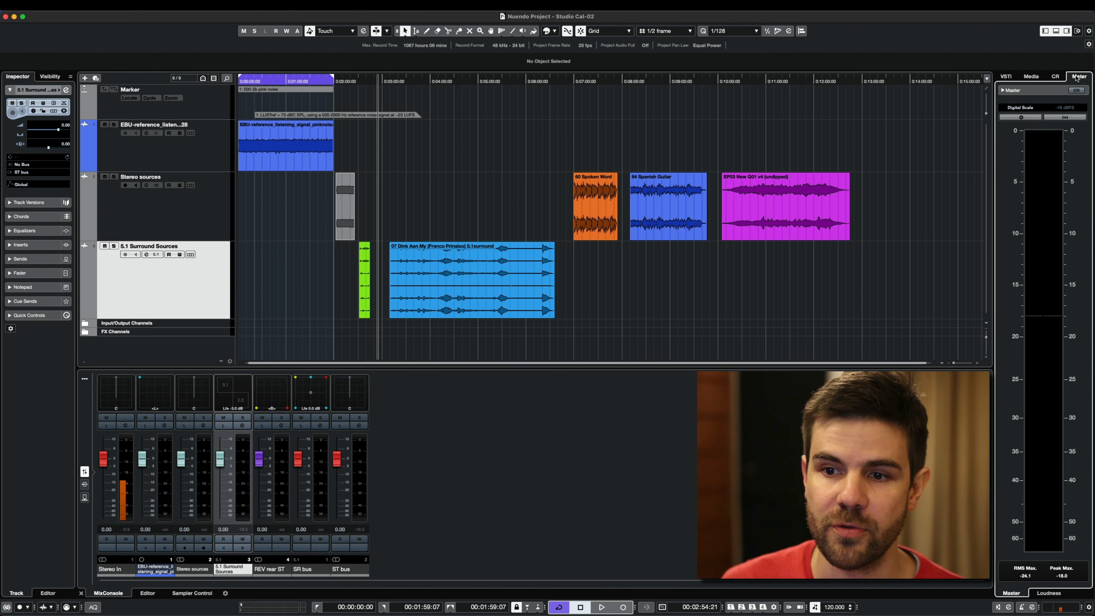
left_click(1048, 593)
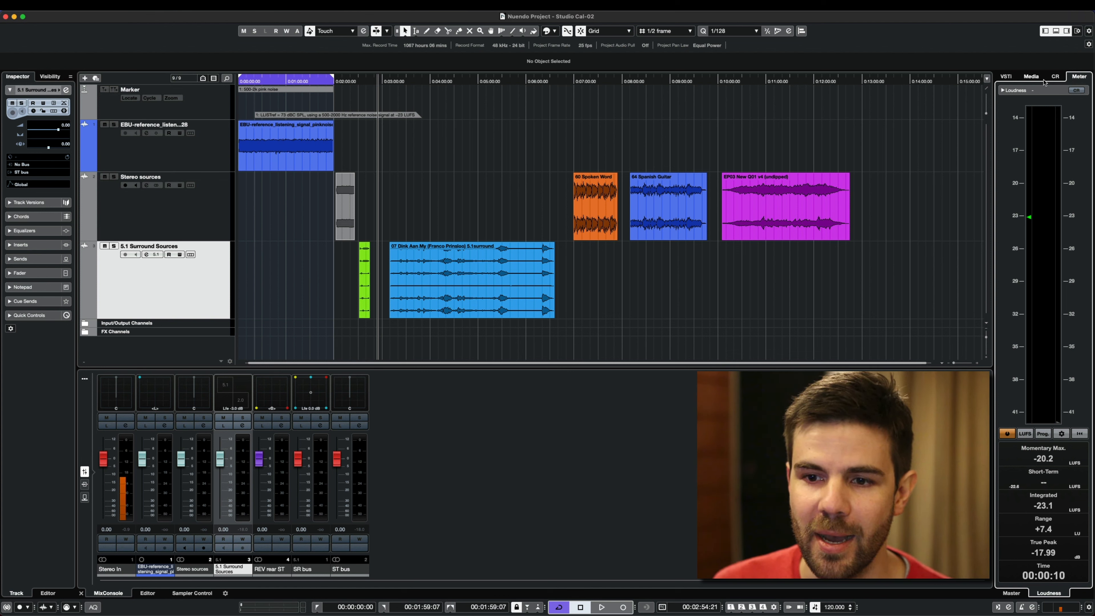
left_click(1030, 77)
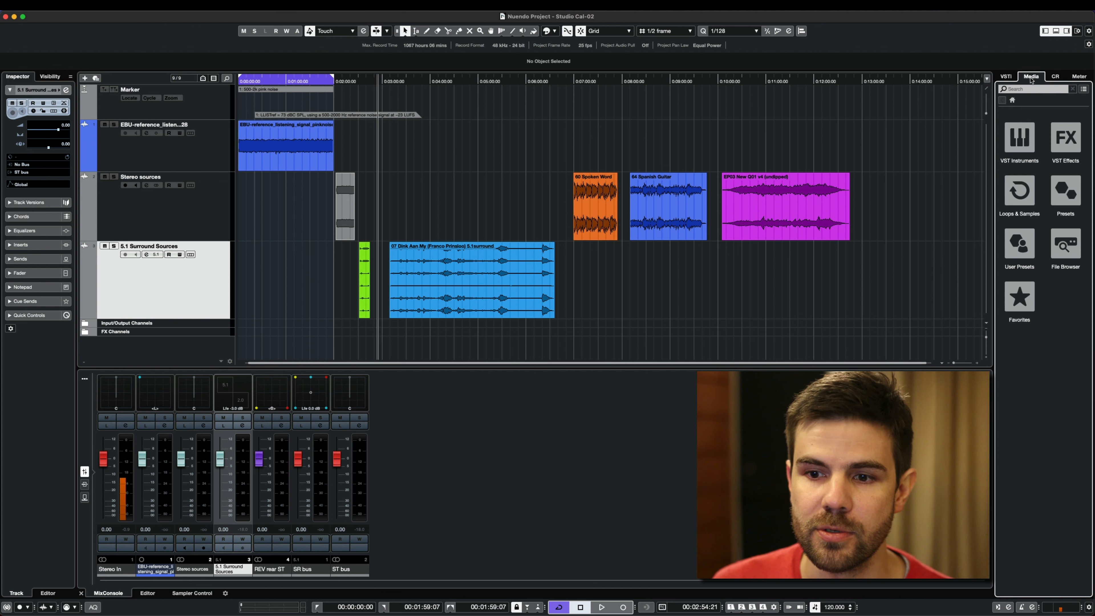
left_click(1054, 77)
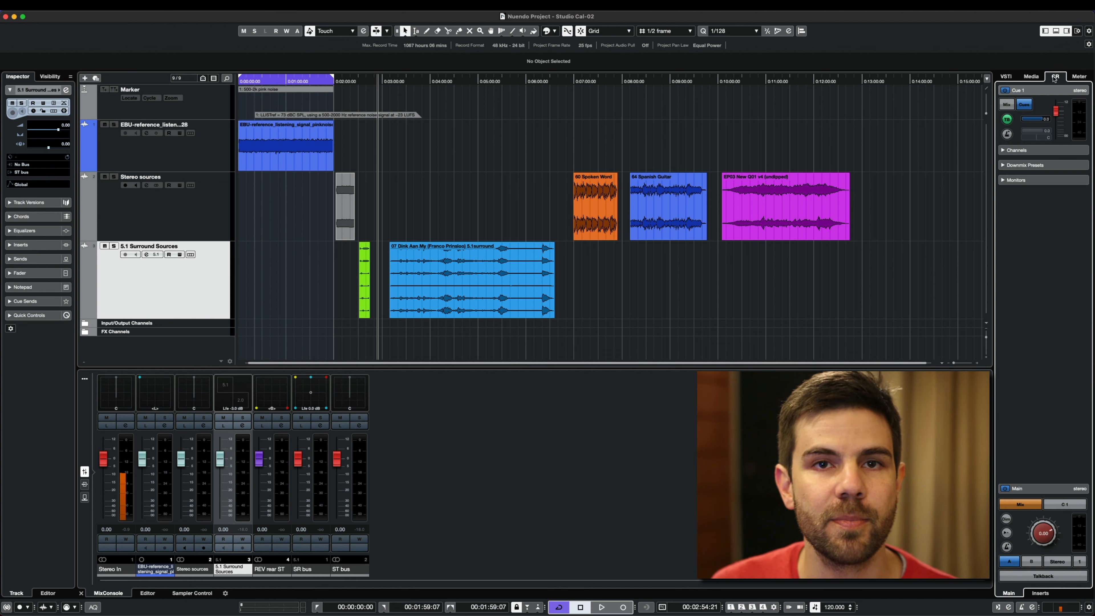
Step: Add a Loudness track and move it above the Marker track at the start of the track list
right_click(194, 346)
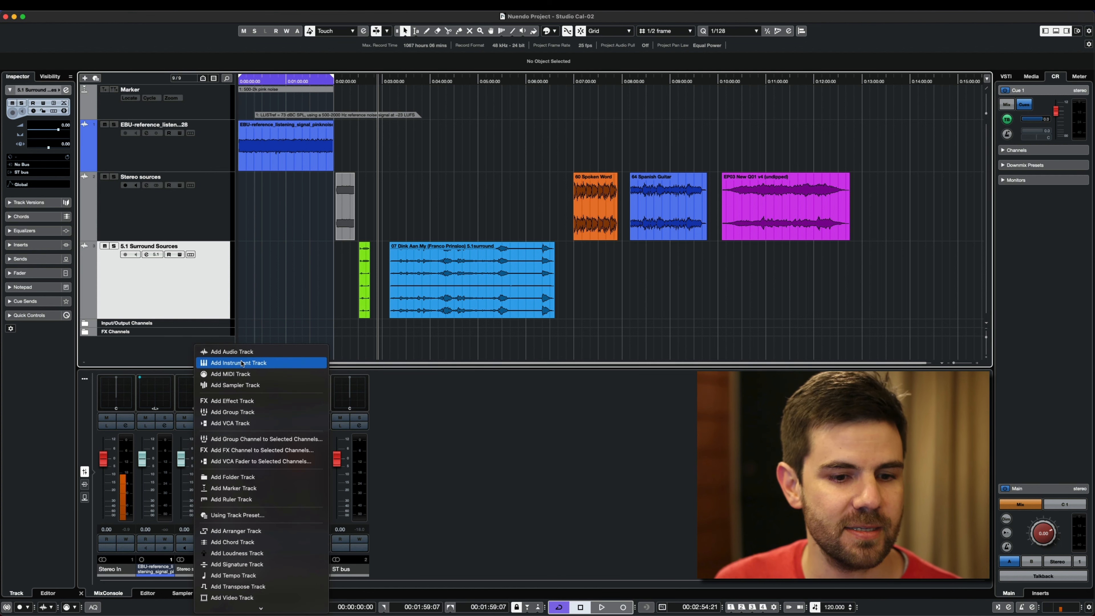
mouse_move(261, 609)
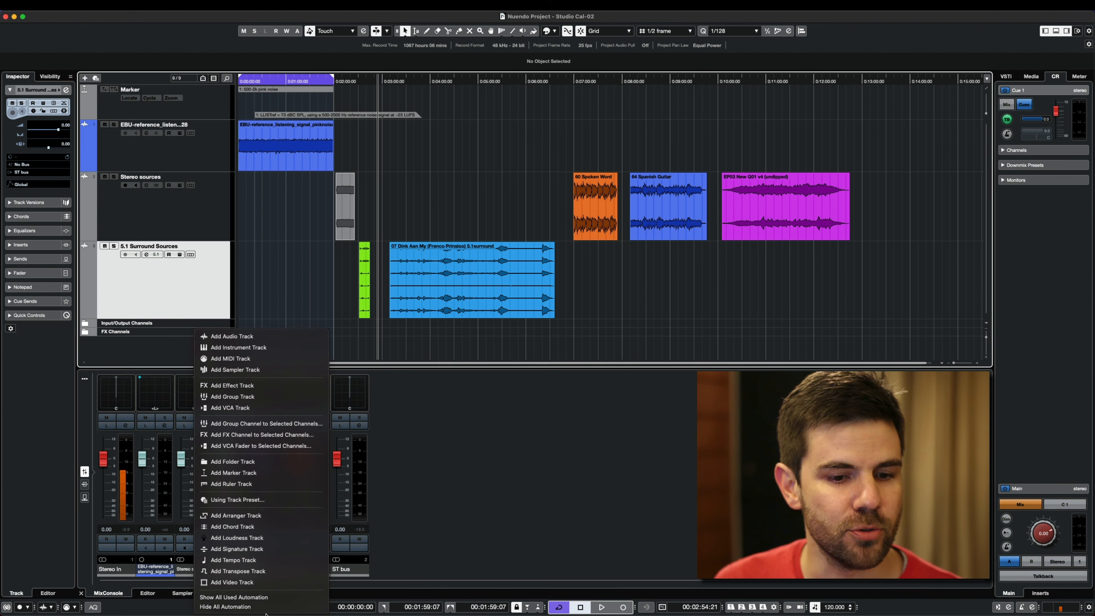
left_click(237, 537)
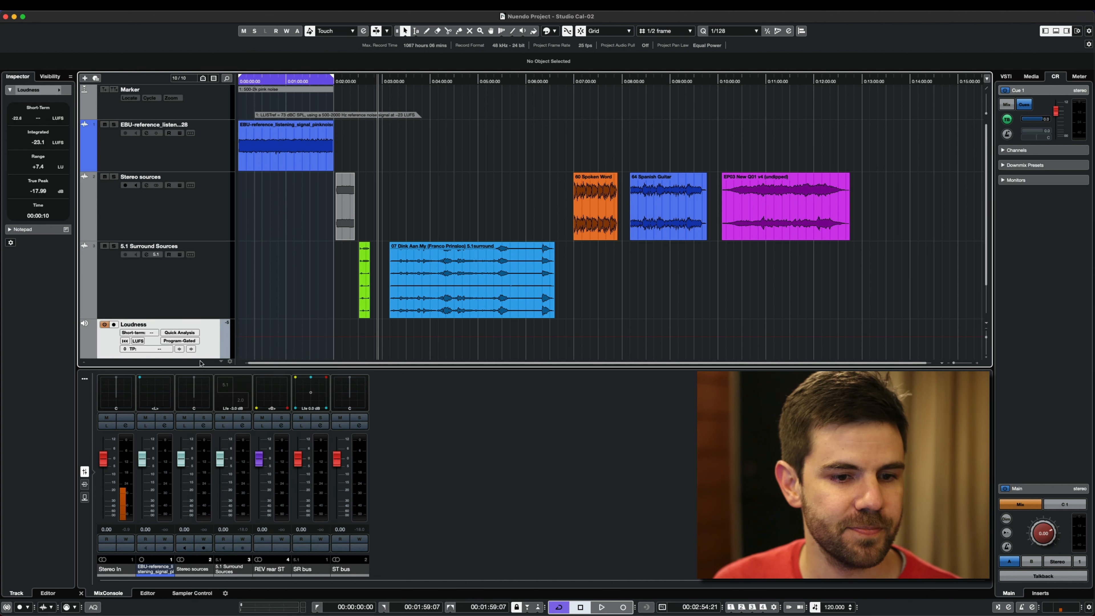
left_click_drag(209, 336, 209, 90)
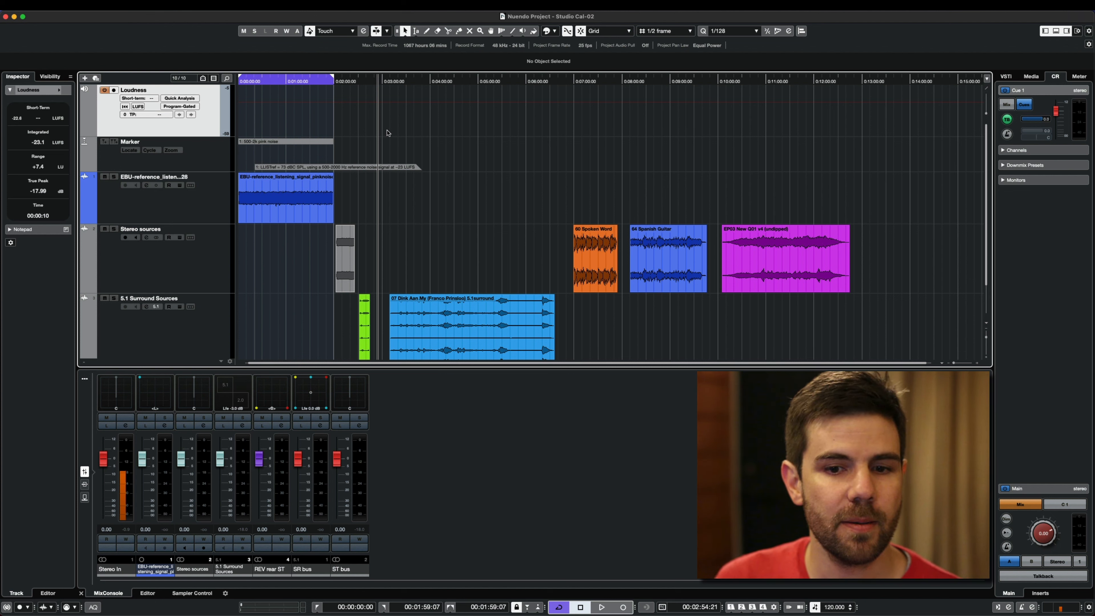
Step: Set the cycle range to the 60 Spoken Word clip and place the playhead inside it at 0:07:14:05
left_click(589, 246)
key("p")
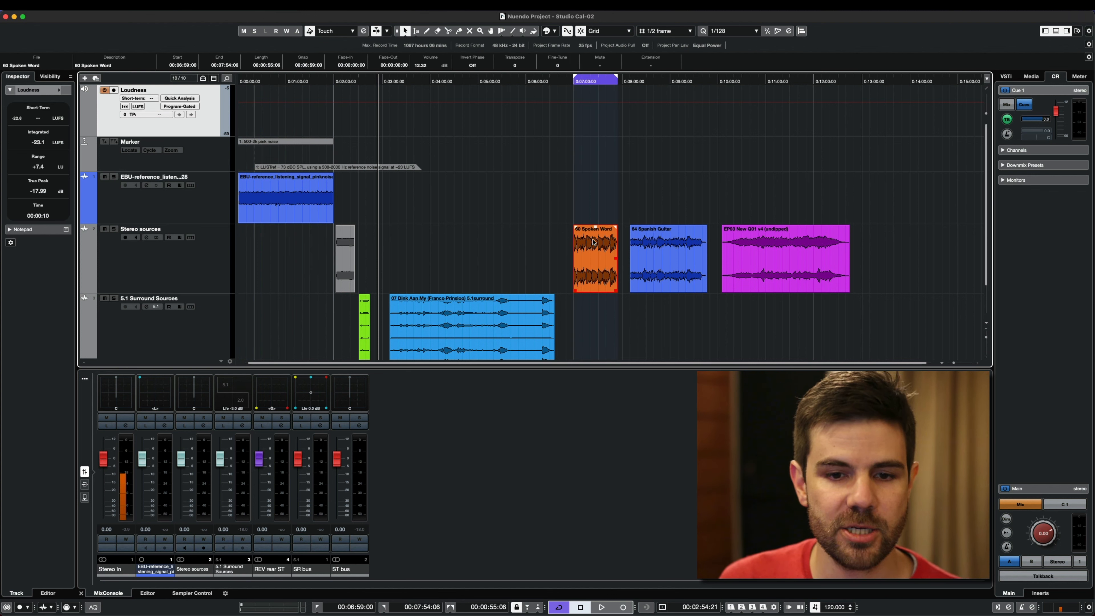
left_click(585, 112)
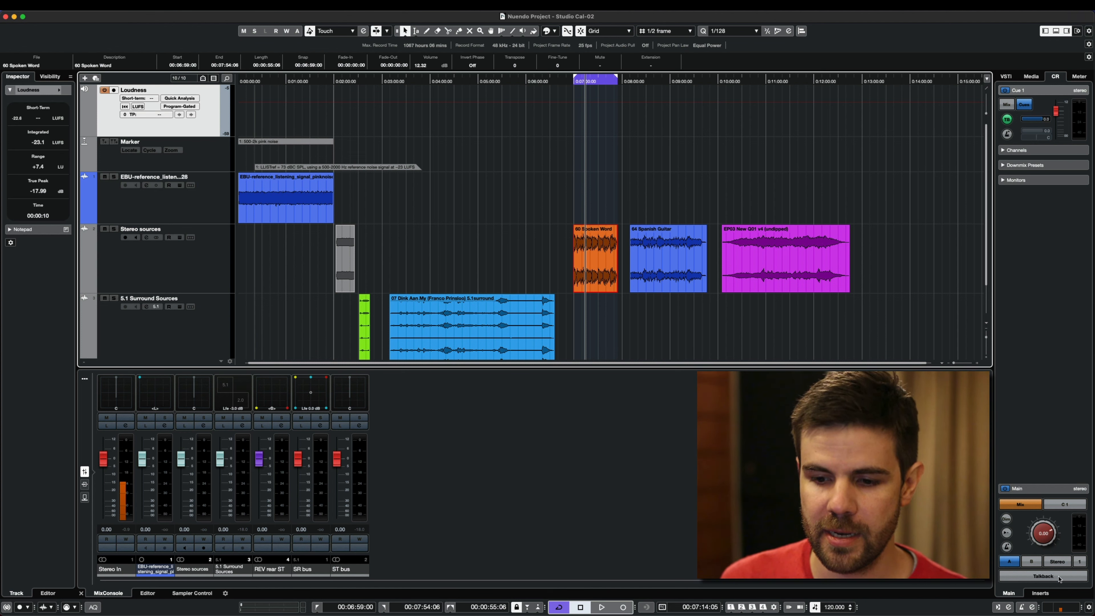
Step: Reset the loudness measurement and run a Quick Analysis of the selected Spoken Word clip on the Loudness track
left_click(1075, 80)
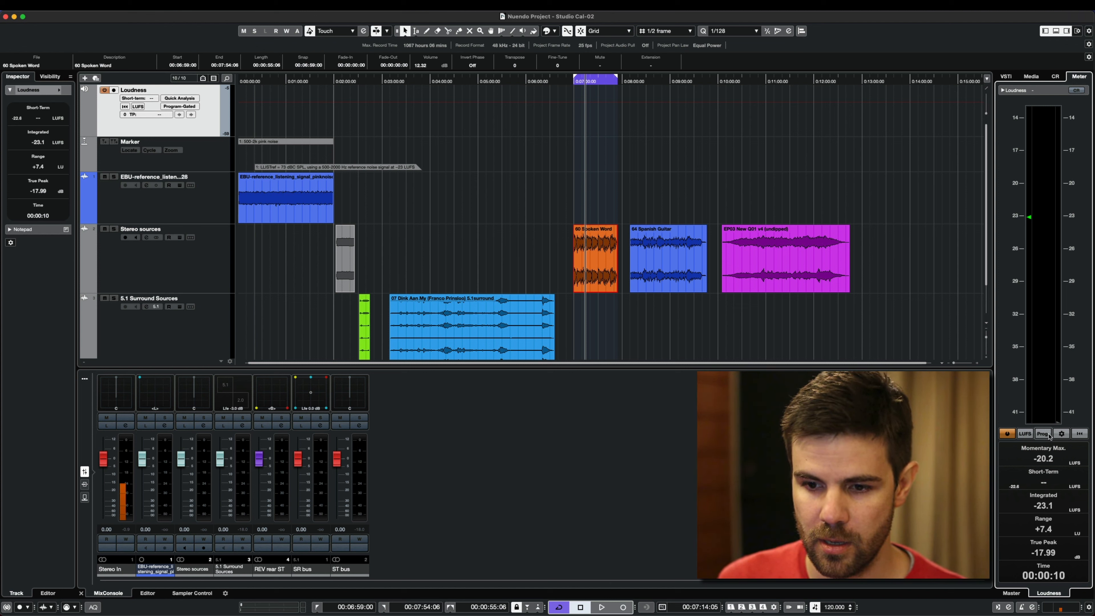
left_click(1080, 433)
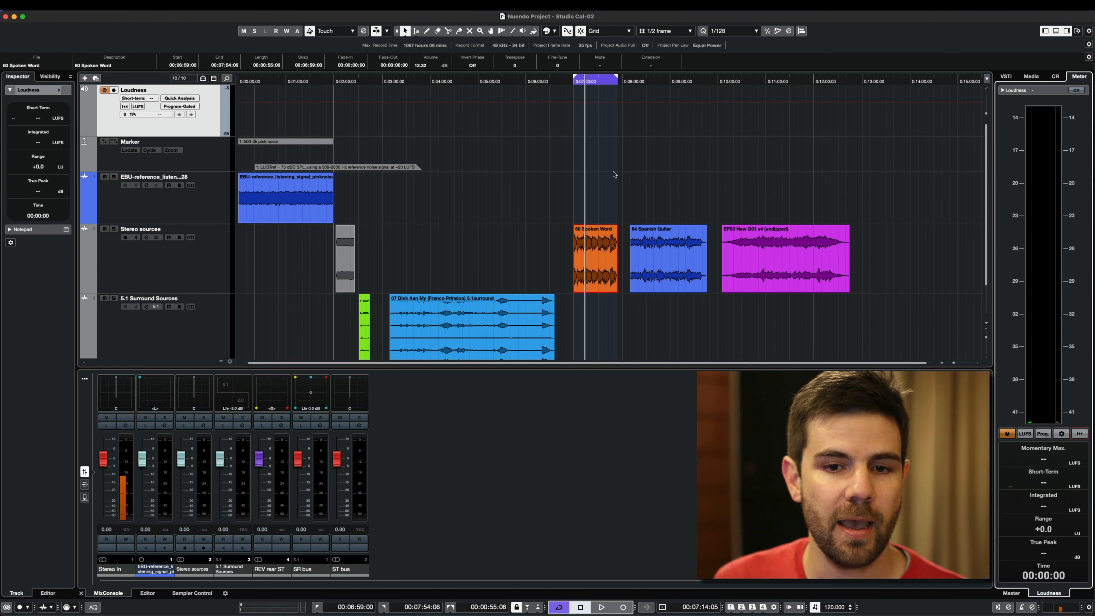
left_click(188, 102)
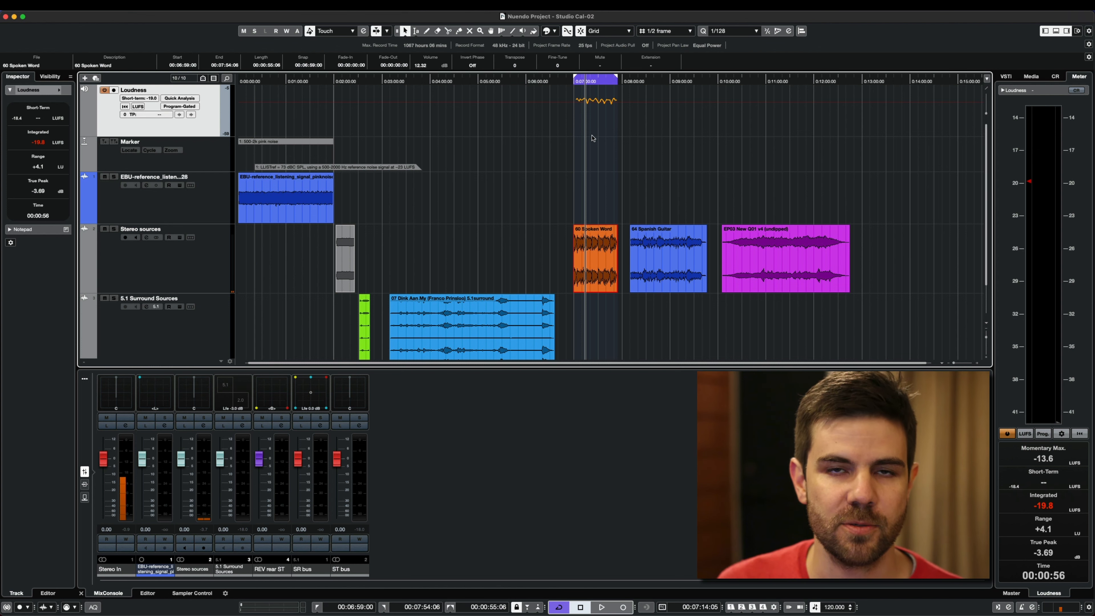
Step: Zoom to the Spoken Word clip and enlarge the Loudness track to examine its loudness curve
key("alt+s")
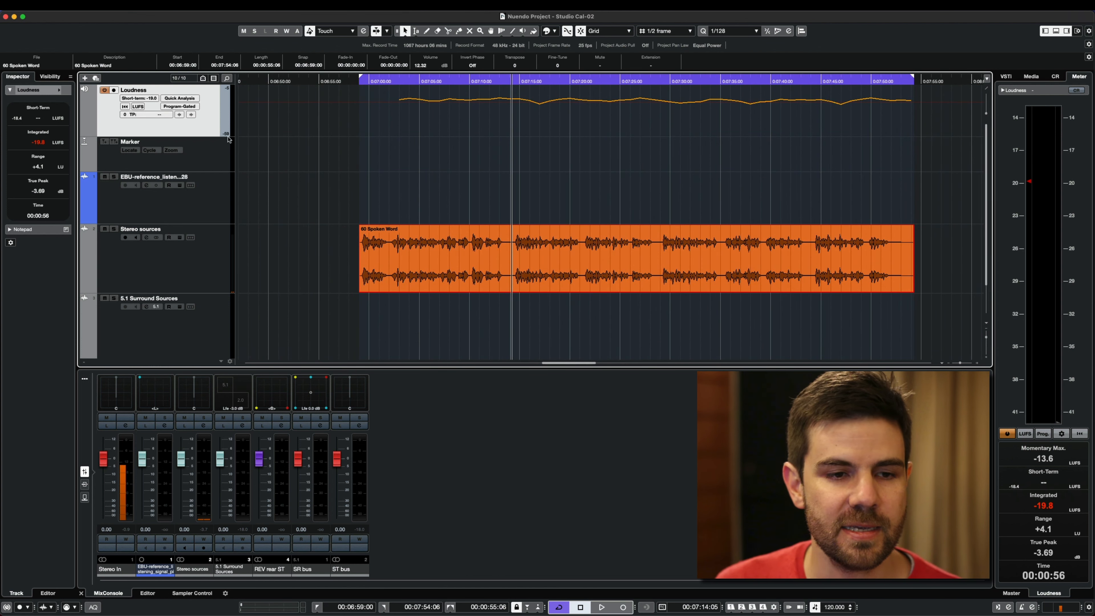
left_click_drag(209, 136, 211, 235)
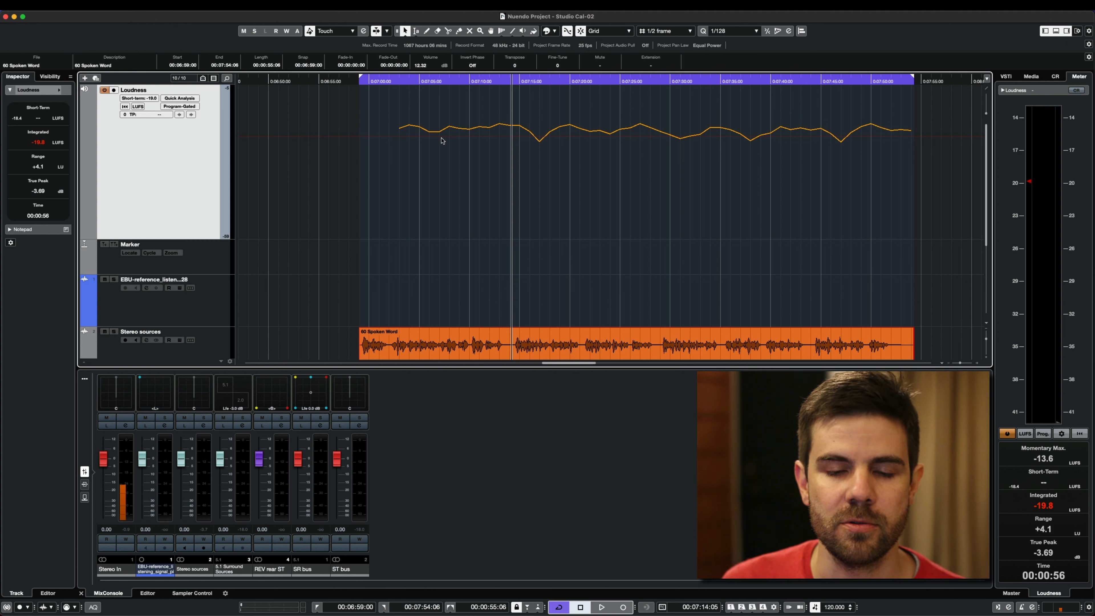
Step: Split the Spoken Word clip at 0:07:28:18 and 0:07:44:01, and lower the resulting middle segment's volume to 7.47 dB
scroll(544, 163, "down", 5)
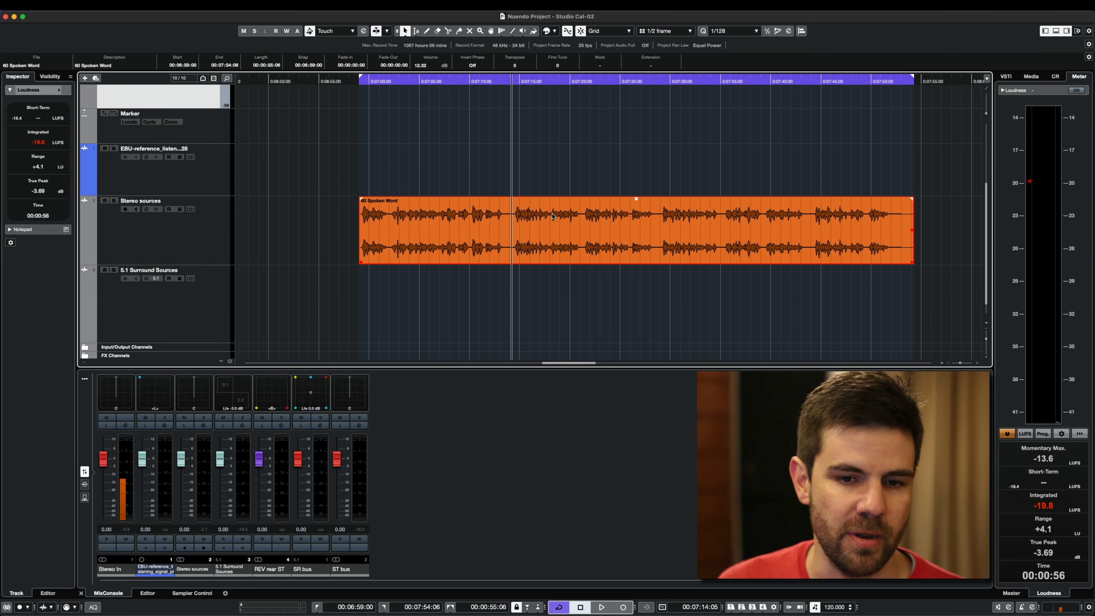
scroll(539, 212, "down", 3)
scroll(535, 208, "up", 3)
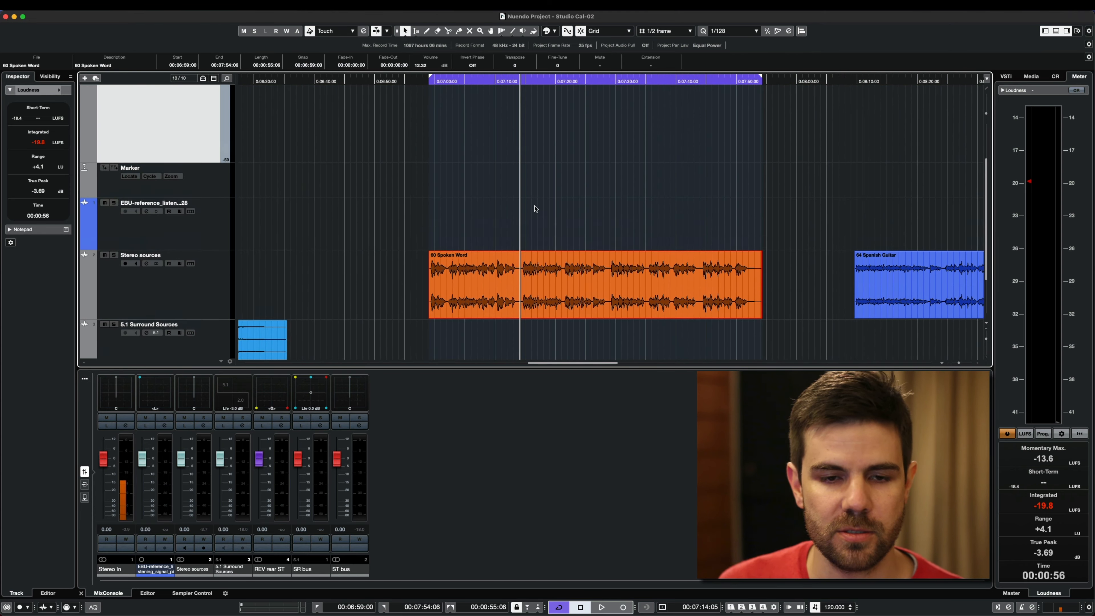
scroll(535, 209, "up", 2)
scroll(534, 208, "down", 3)
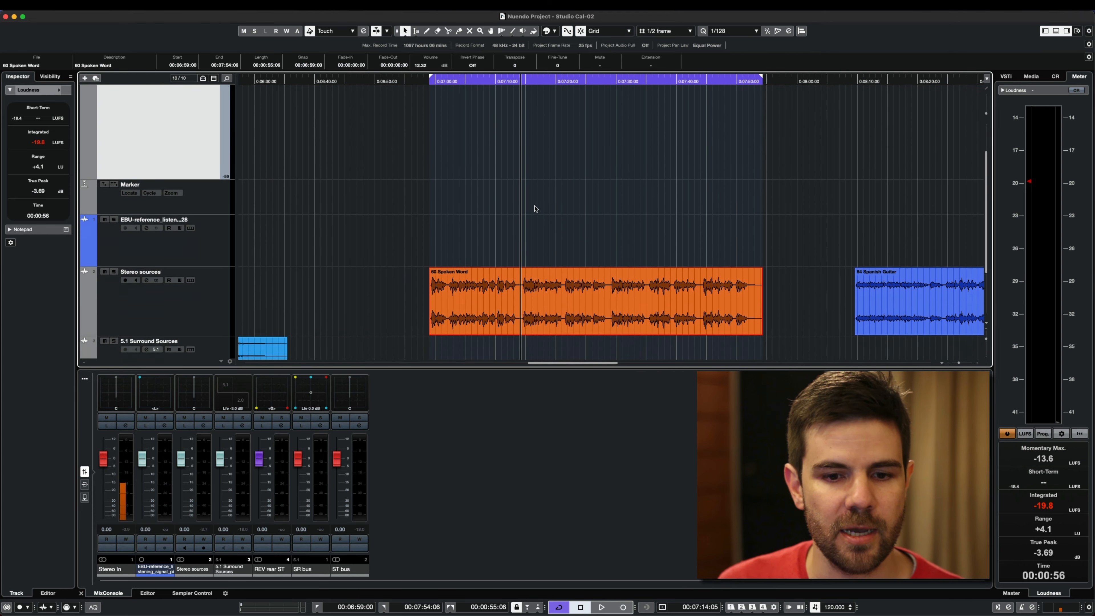
key("3")
left_click(609, 291)
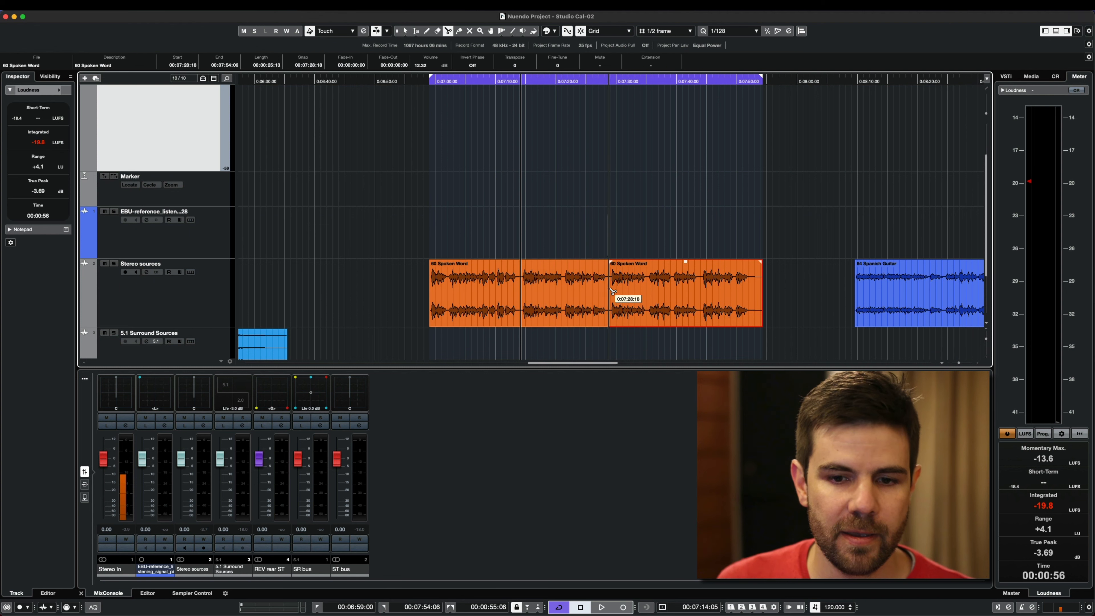
left_click(701, 292)
key("1")
left_click(648, 288)
left_click_drag(654, 262, 654, 381)
Step: Cut out the short Spoken Word segment from 0:07:14:10 to 0:07:15:00 and raise its volume to 18.10 dB
scroll(532, 281, "up", 3)
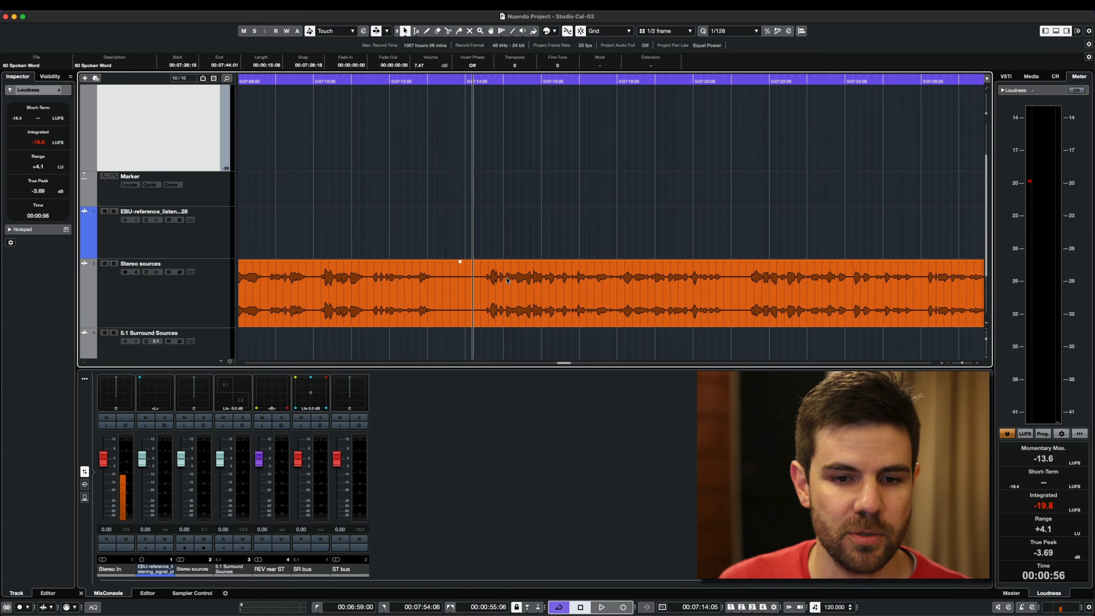
key("3")
left_click(505, 281)
left_click(482, 281)
key("1")
left_click(500, 271)
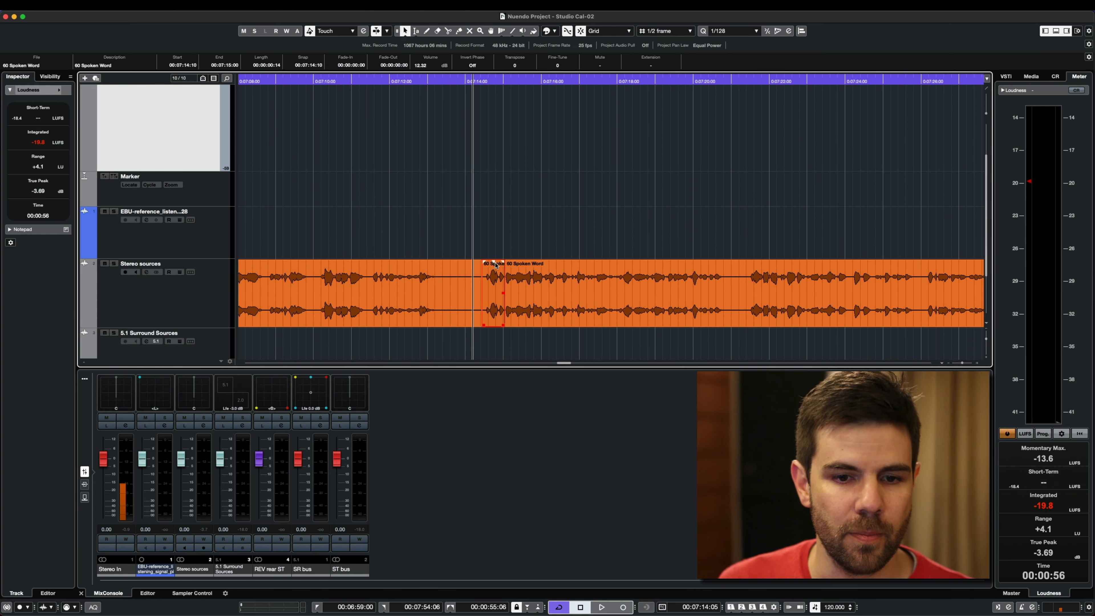
left_click_drag(493, 262, 494, 56)
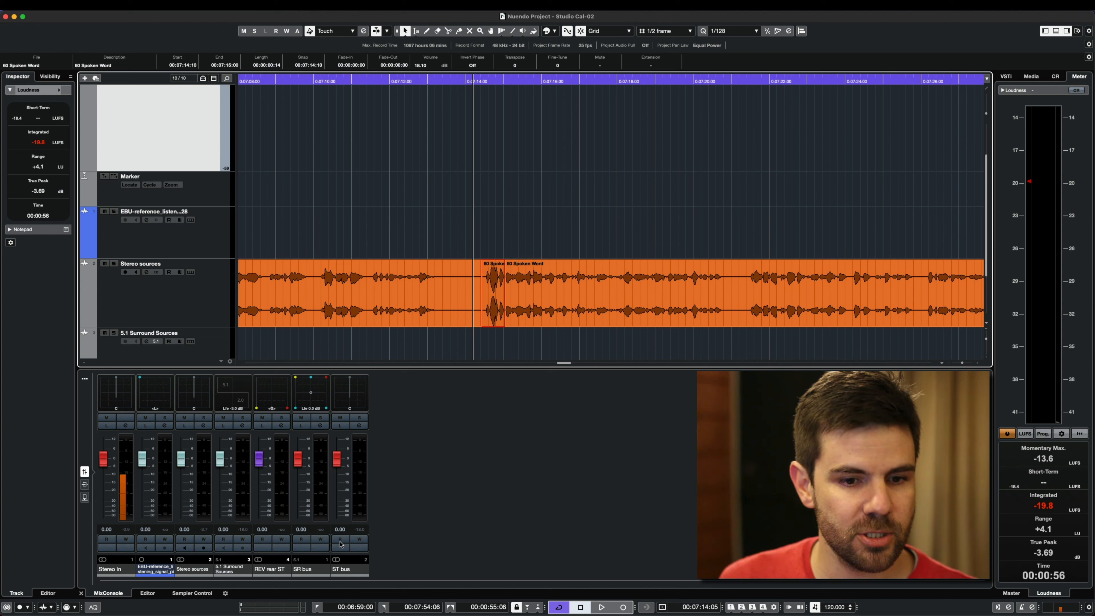
Step: Deactivate the WLM Plus 5.1 insert on the ST bus and close its channel settings
left_click(359, 426)
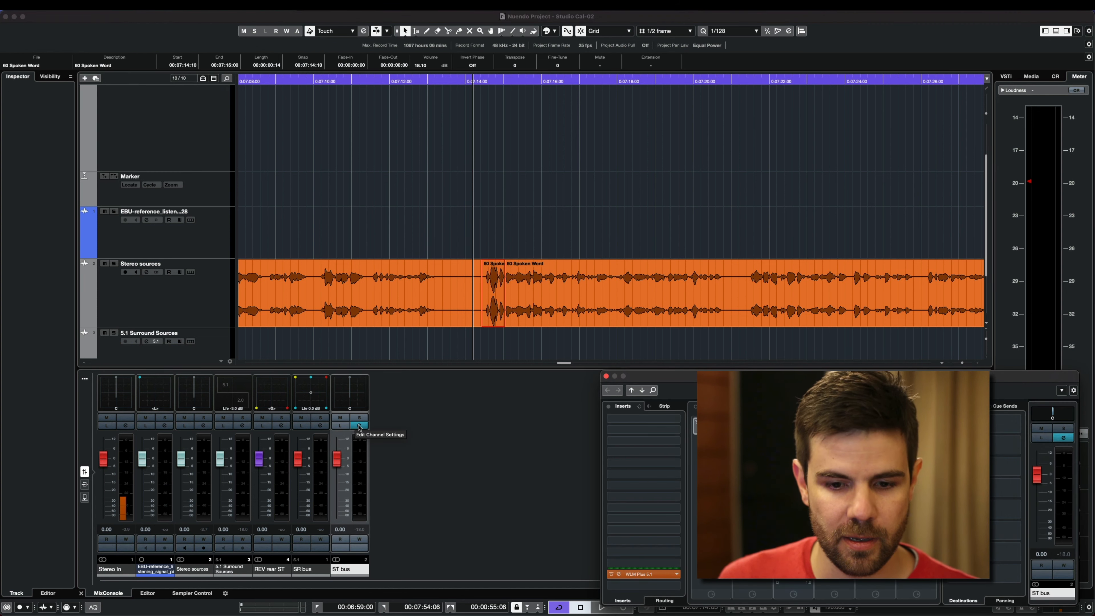
left_click(611, 574)
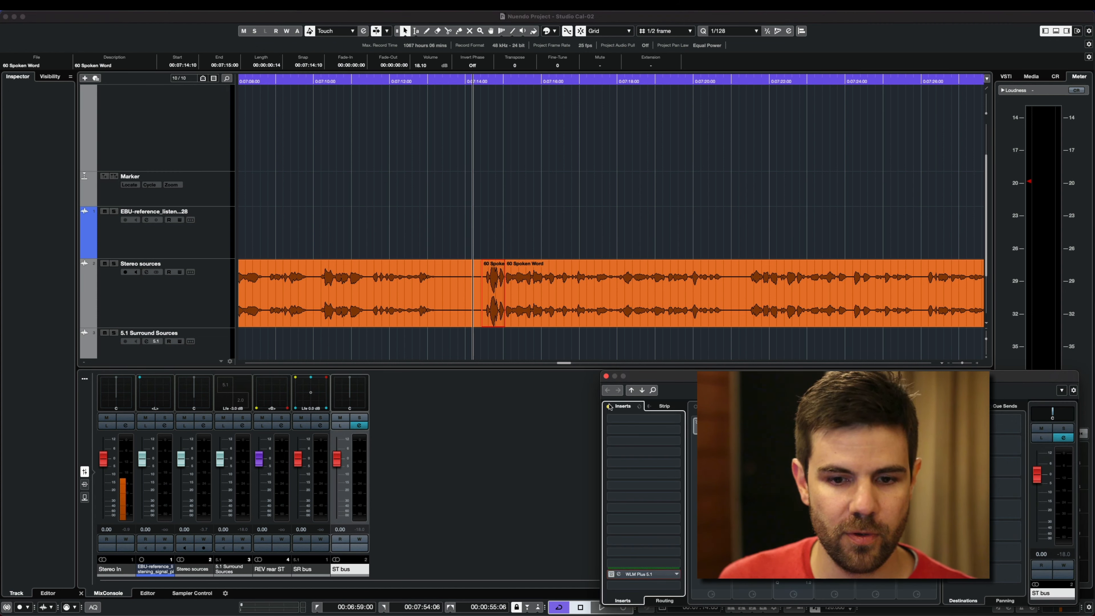
left_click(606, 376)
left_click(516, 346)
Step: Raise the volume of the short Spoken Word segment at 0:07:14:10 further
scroll(494, 194, "down", 5)
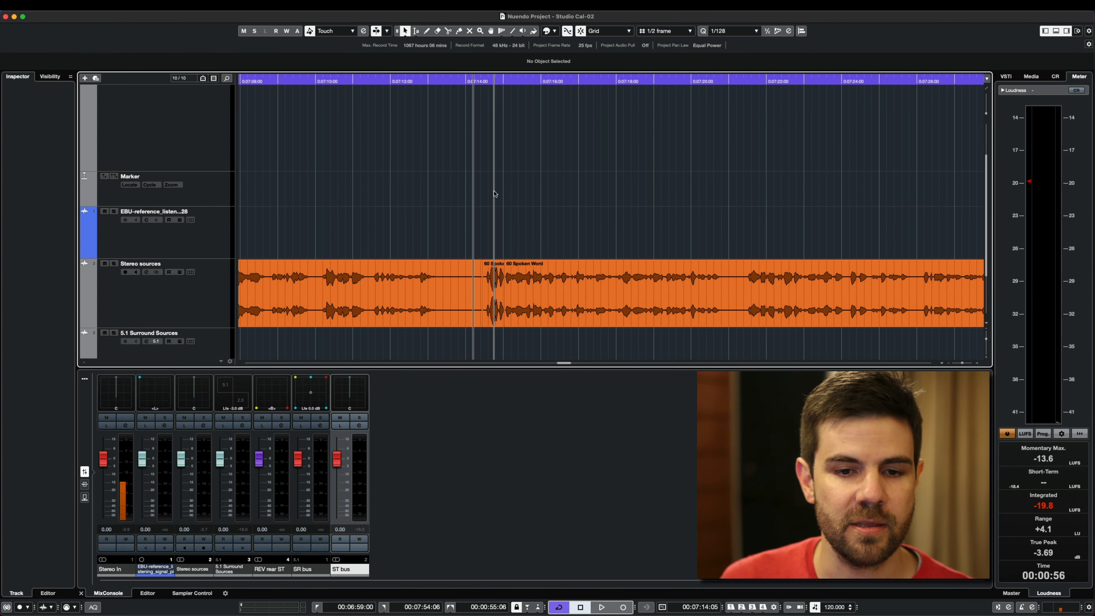
scroll(492, 190, "up", 8)
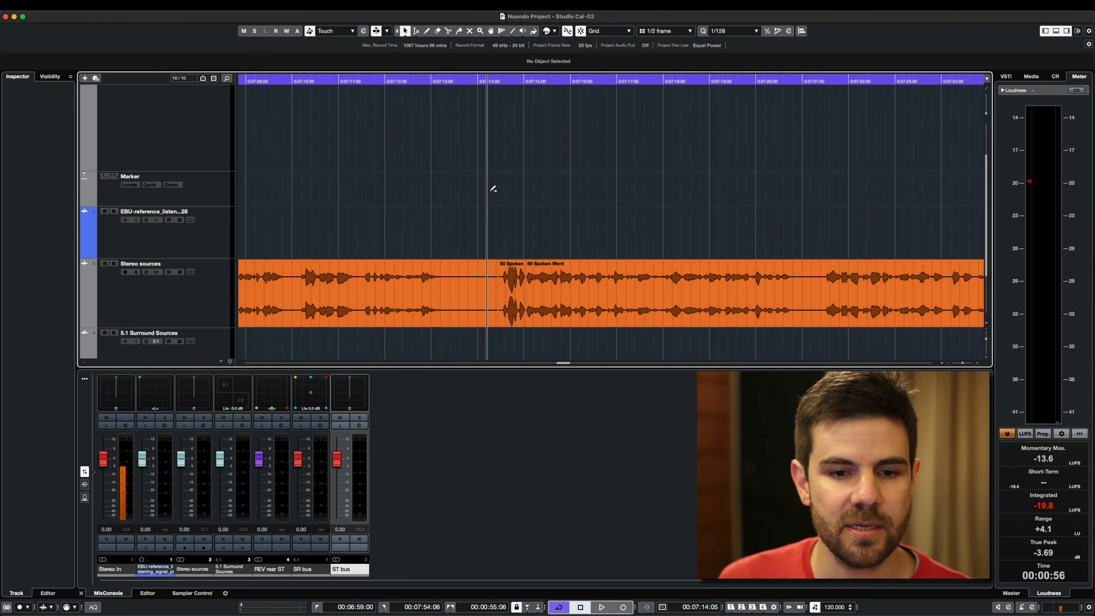
left_click(539, 283)
left_click_drag(539, 278, 537, 211)
scroll(583, 232, "down", 8)
scroll(585, 233, "up", 2)
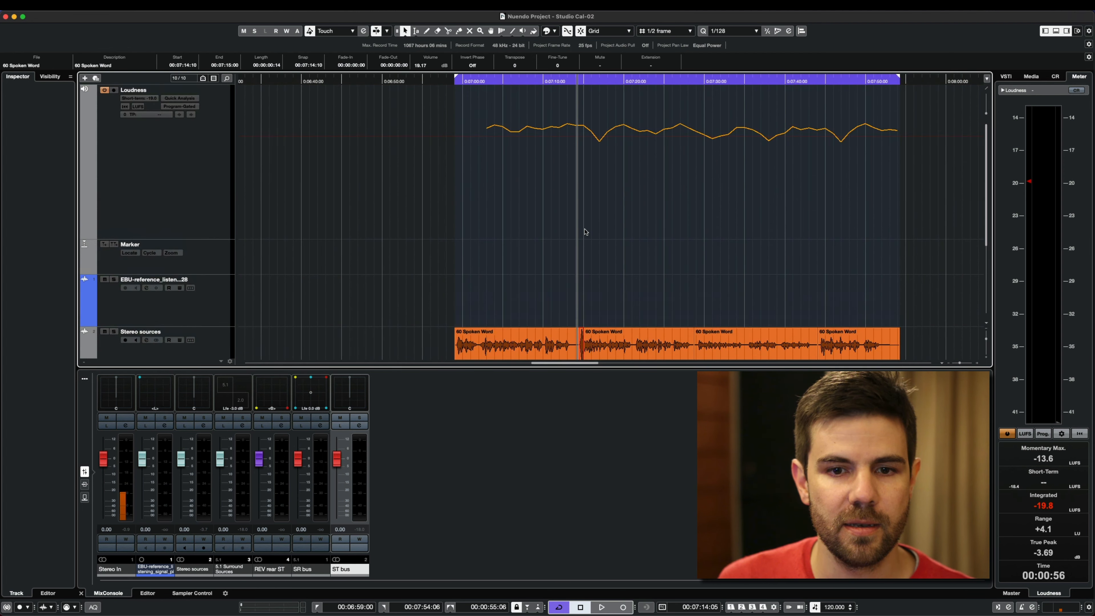
Step: Reduce the Loudness track's height and run a Quick Analysis on all the Spoken Word segments
left_click_drag(225, 243, 225, 157)
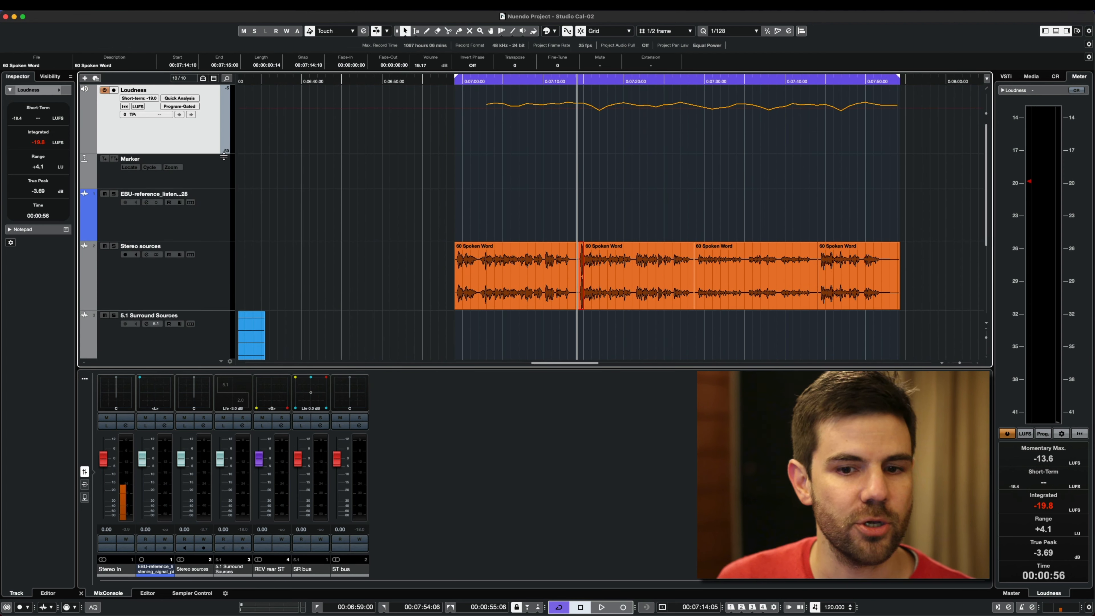
left_click(863, 326)
left_click_drag(908, 335, 355, 285)
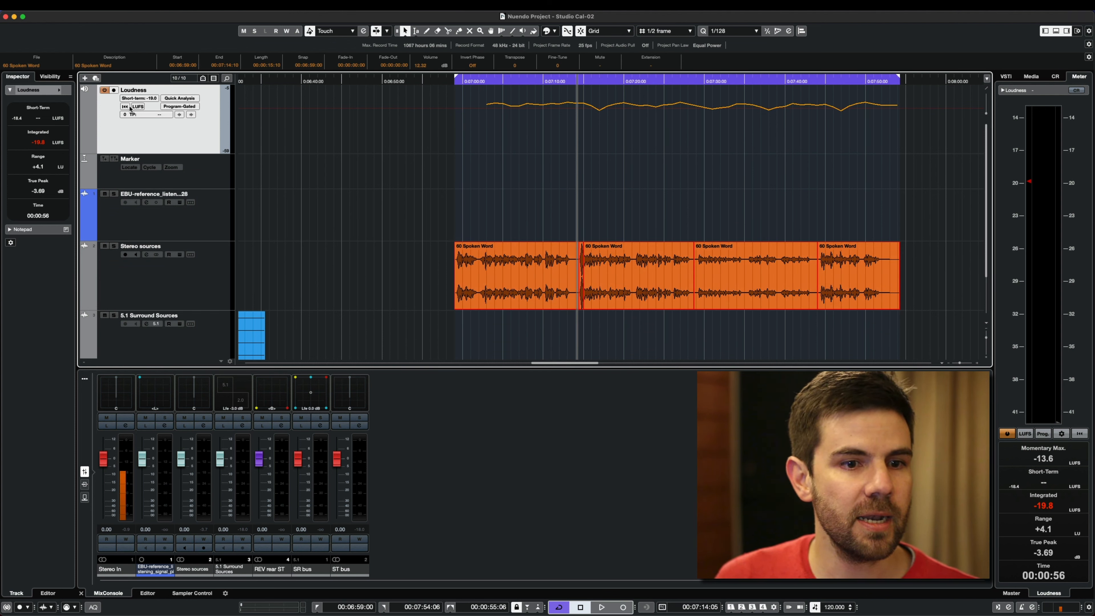
left_click(186, 101)
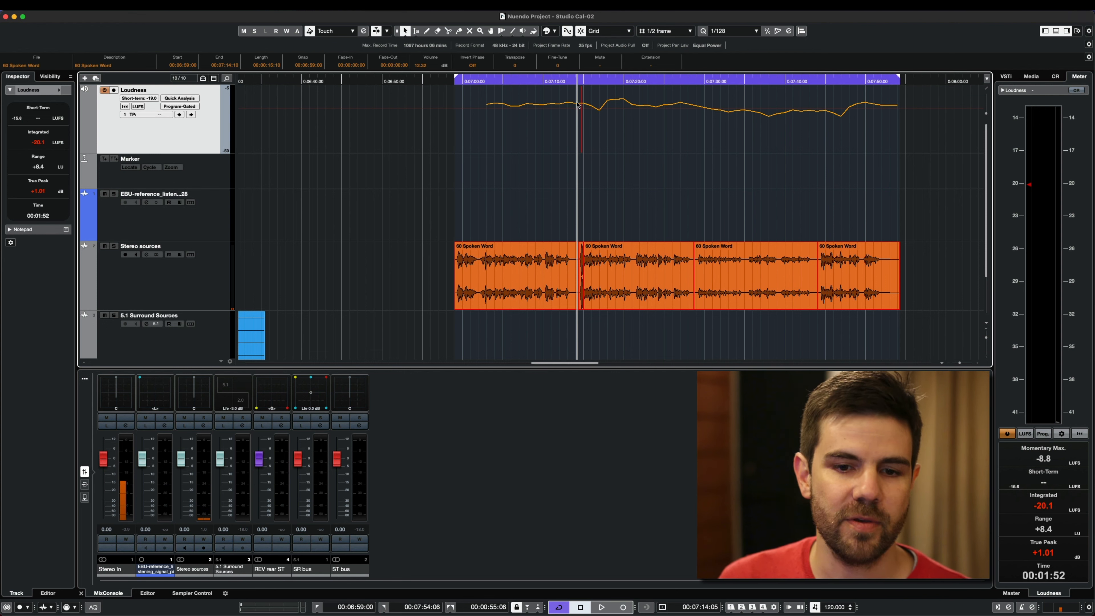
Step: Lower the volume of the short Spoken Word segment beneath the red true-peak marker to 14.63 dB
scroll(585, 100, "up", 10)
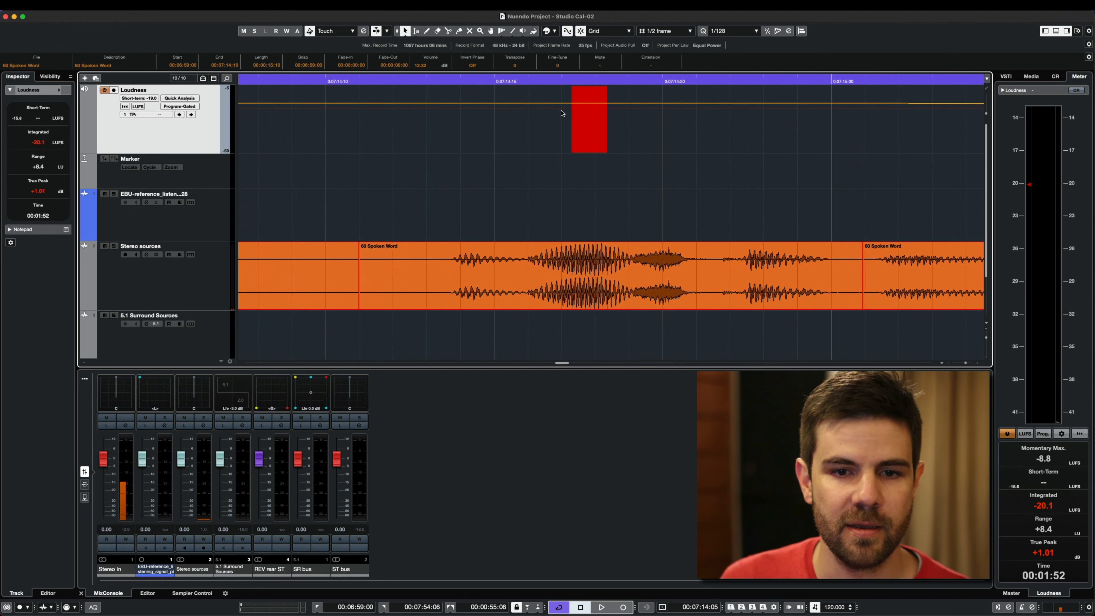
scroll(620, 116, "up", 2)
scroll(612, 115, "down", 1)
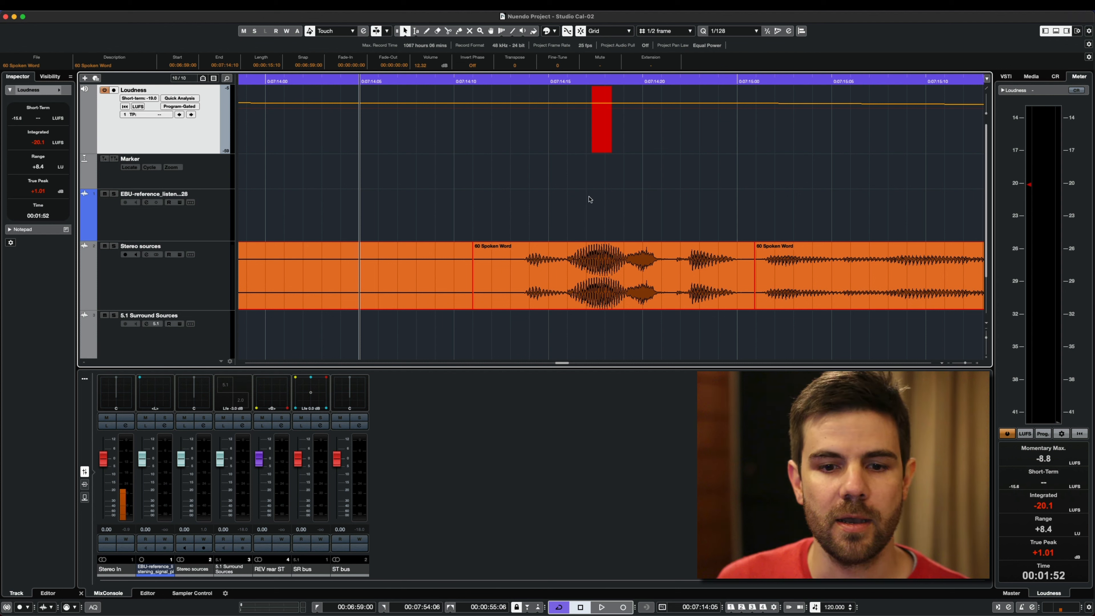
left_click(604, 278)
left_click_drag(614, 244, 623, 487)
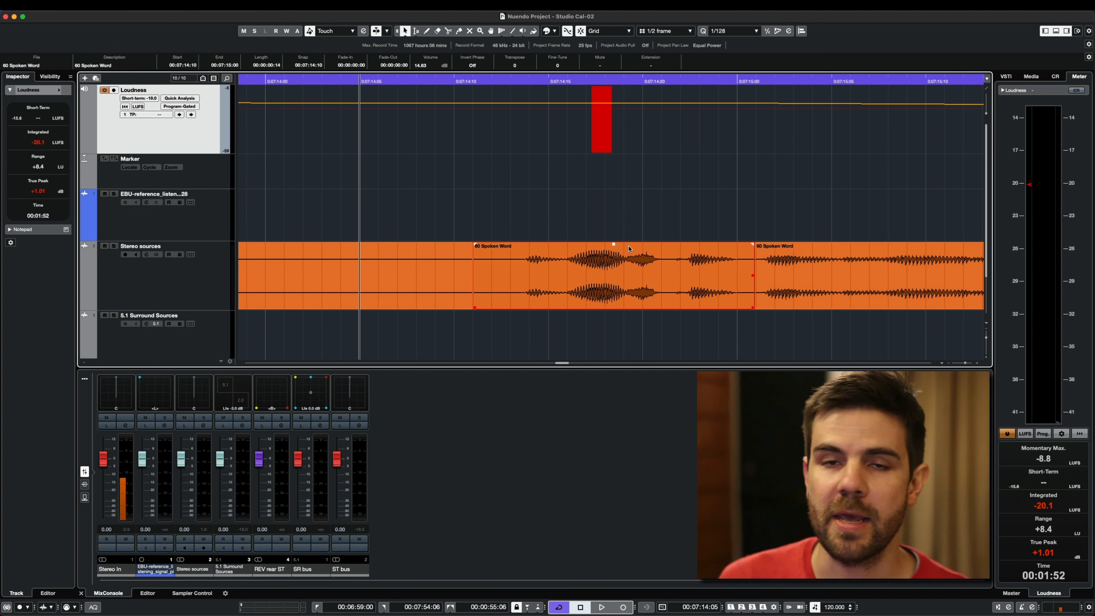
Step: Delete all Spoken Word segments after the first one and extend the remaining clip to 0:07:54:06
scroll(565, 181, "down", 10)
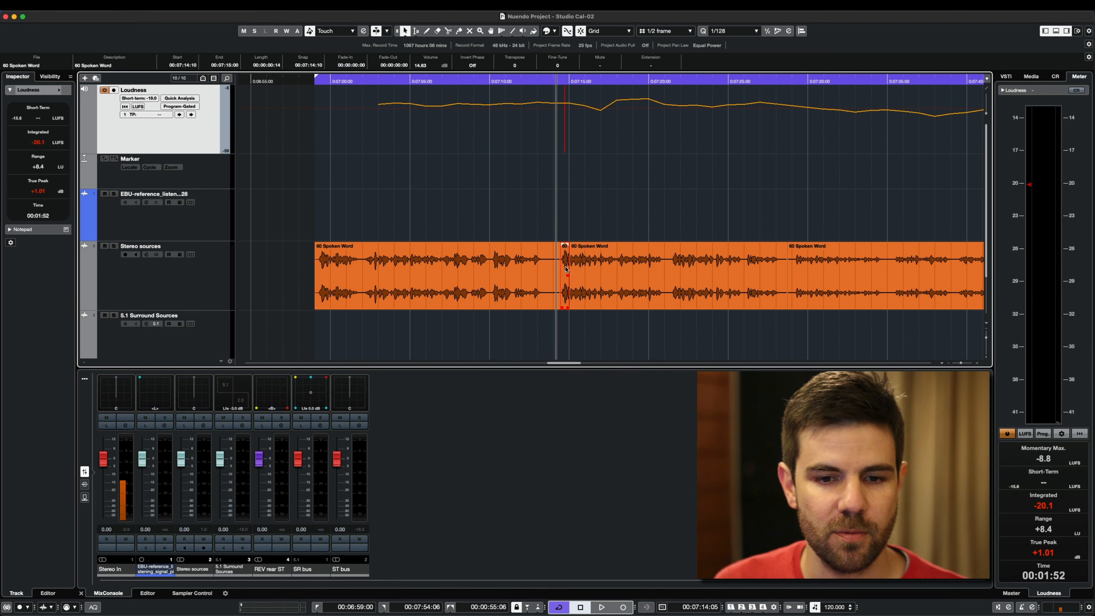
left_click(604, 291)
key("Delete")
scroll(594, 313, "down", 5)
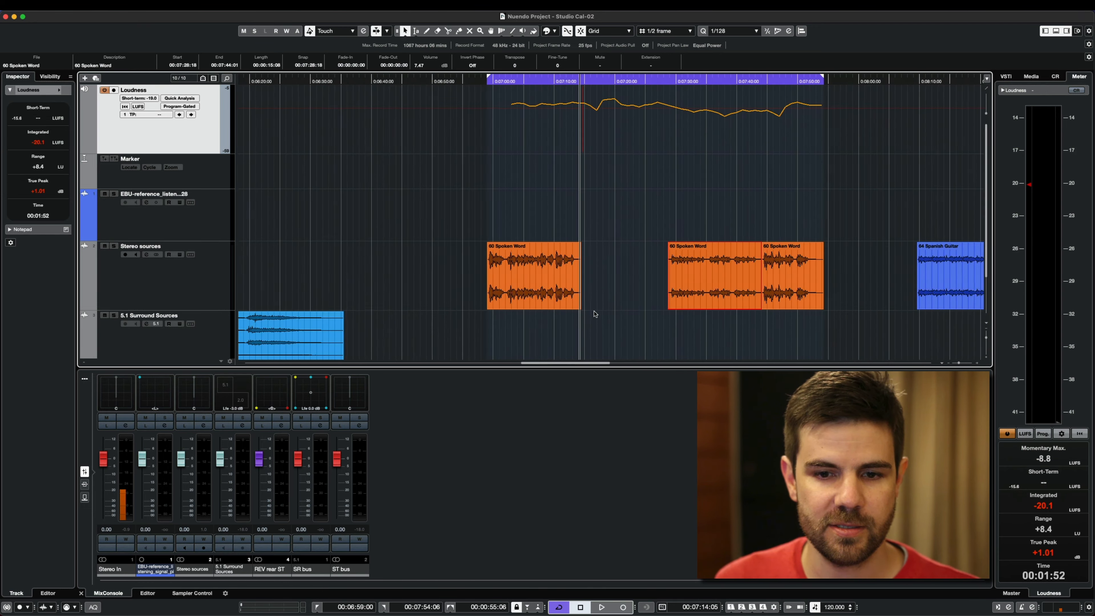
scroll(594, 313, "up", 1)
key("Delete")
key("Delete")
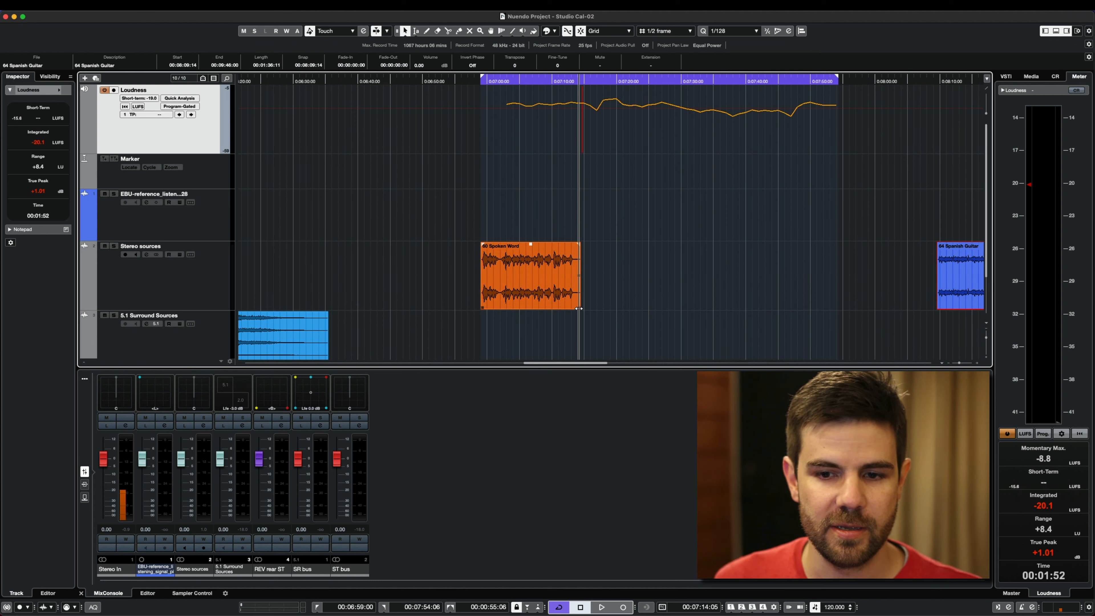
left_click_drag(579, 309, 838, 309)
Step: Play the restored Spoken Word clip briefly from just before its start, and stop playback
left_click(477, 79)
key("space")
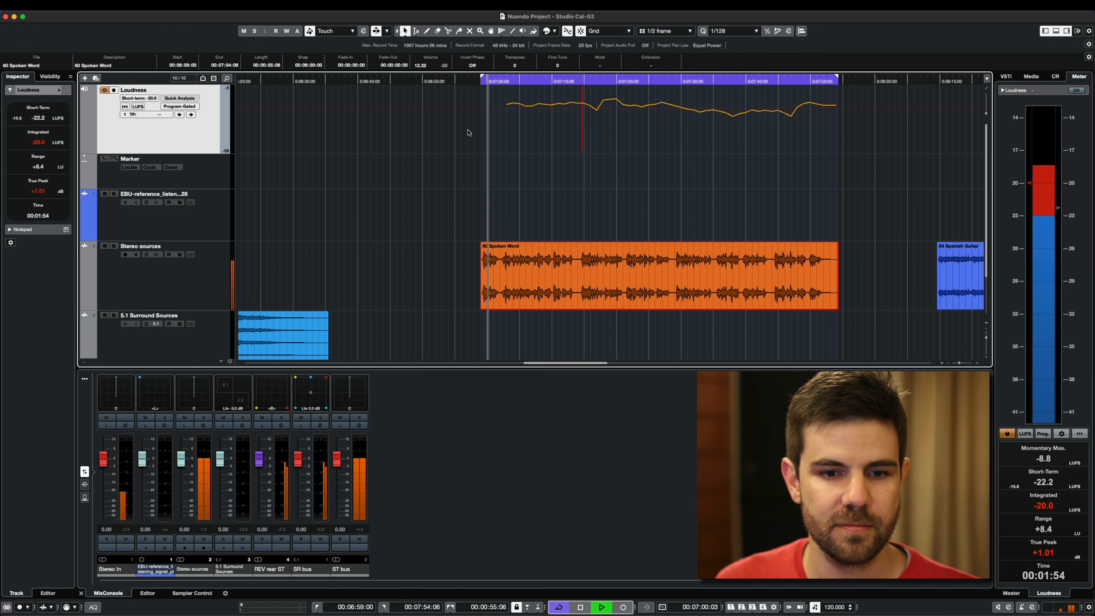
key("space")
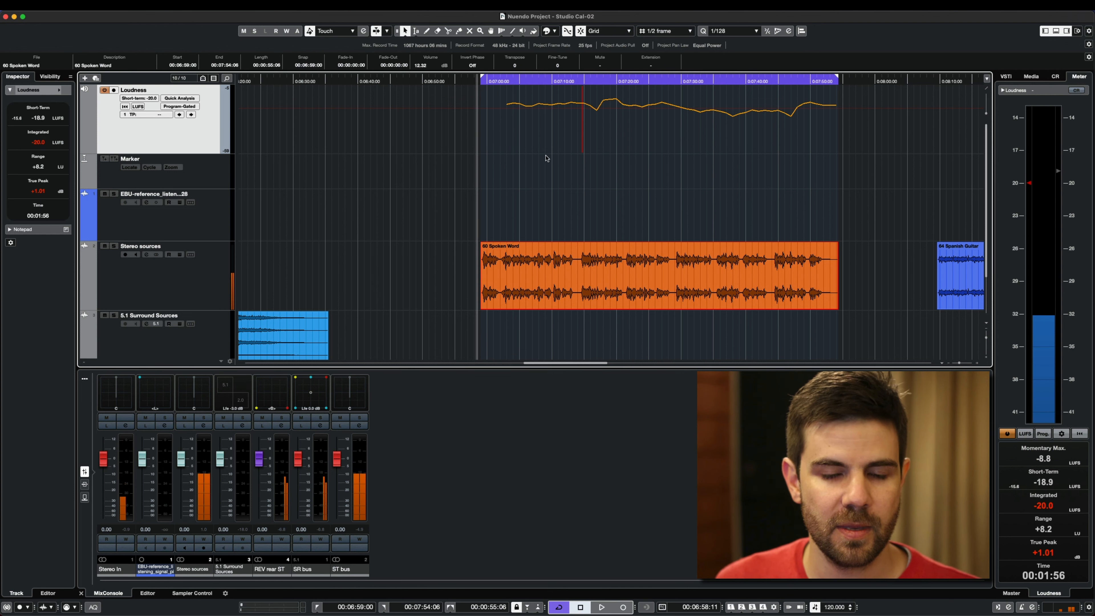
Step: Clear the loudness data and write a new loudness curve in real time over the first ten seconds of the Spoken Word clip
scroll(546, 158, "down", 2)
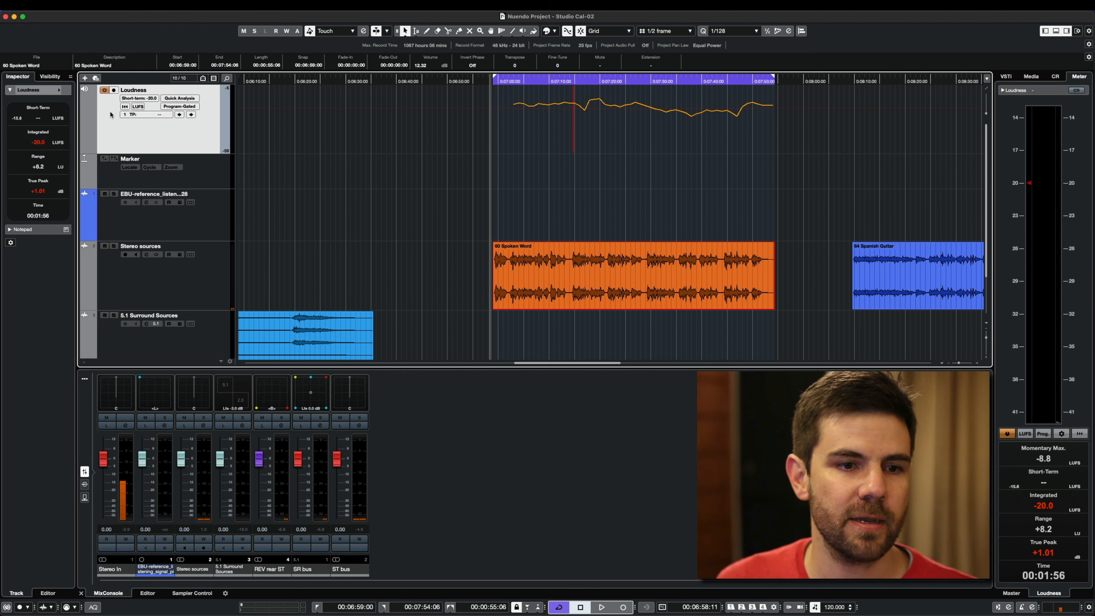
left_click(125, 106)
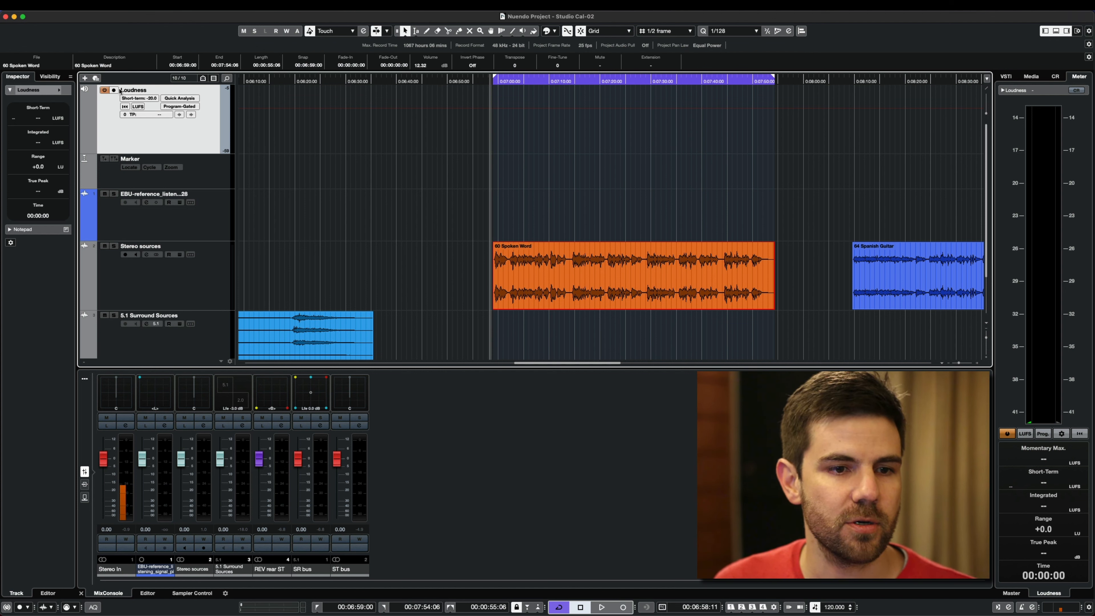
key("space")
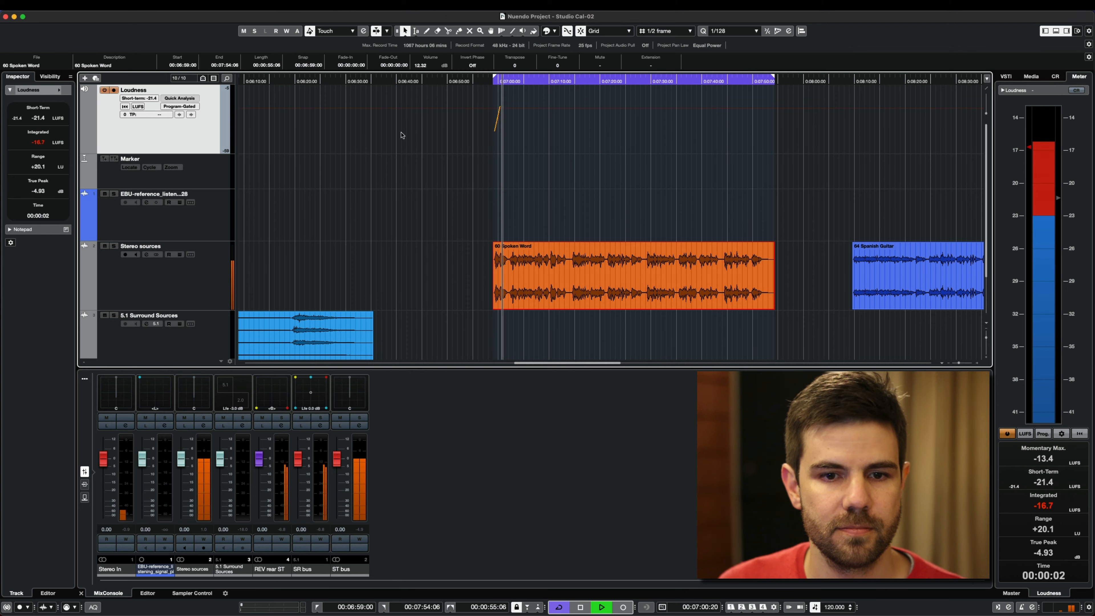
scroll(517, 135, "up", 7)
scroll(374, 102, "up", 3)
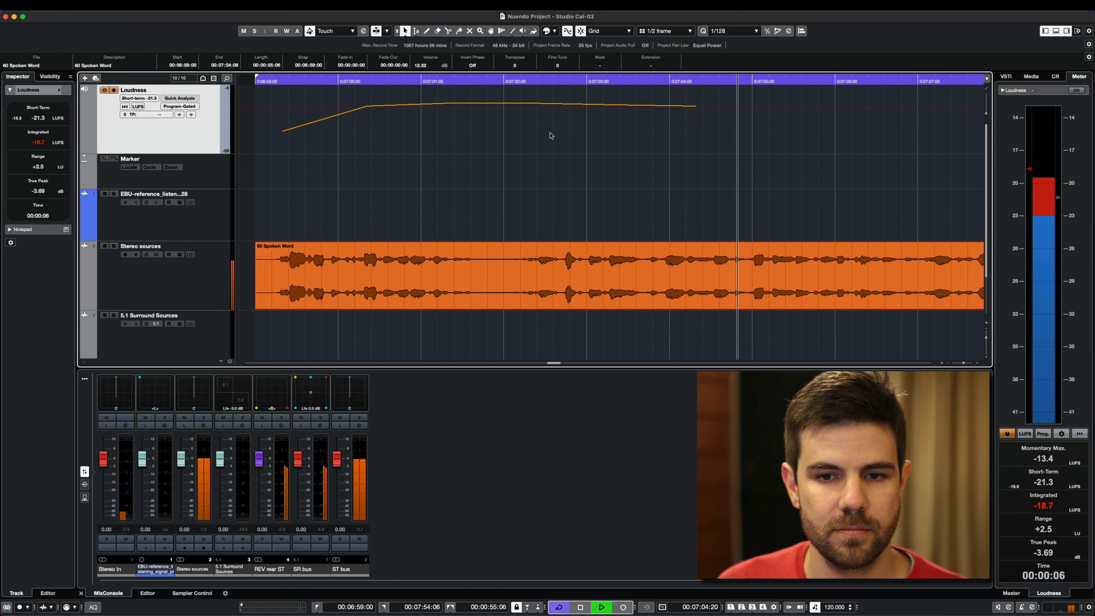
scroll(550, 135, "down", 5)
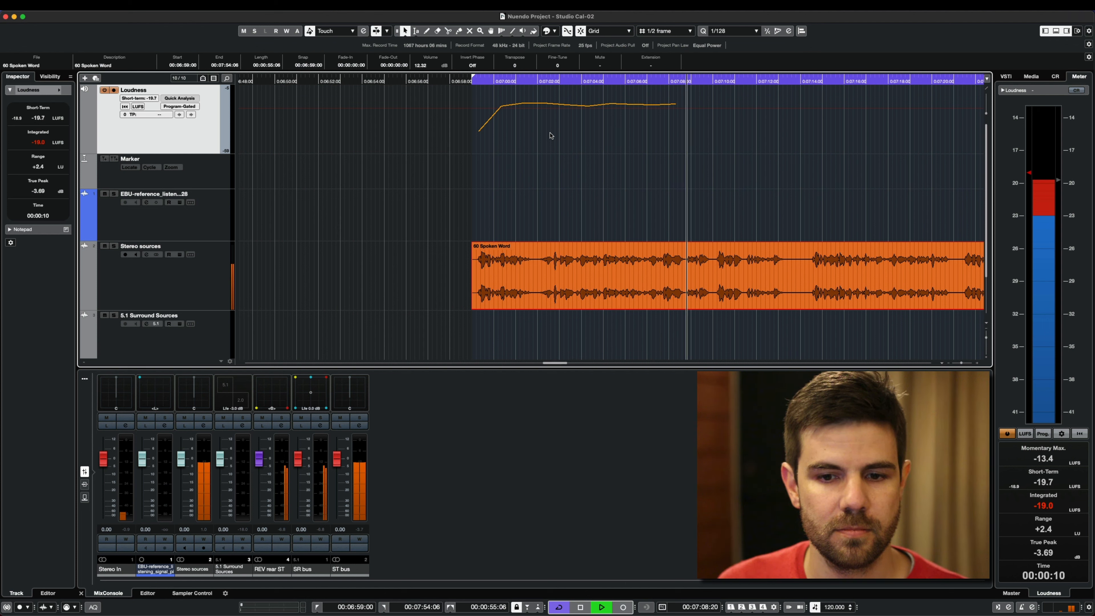
key("space")
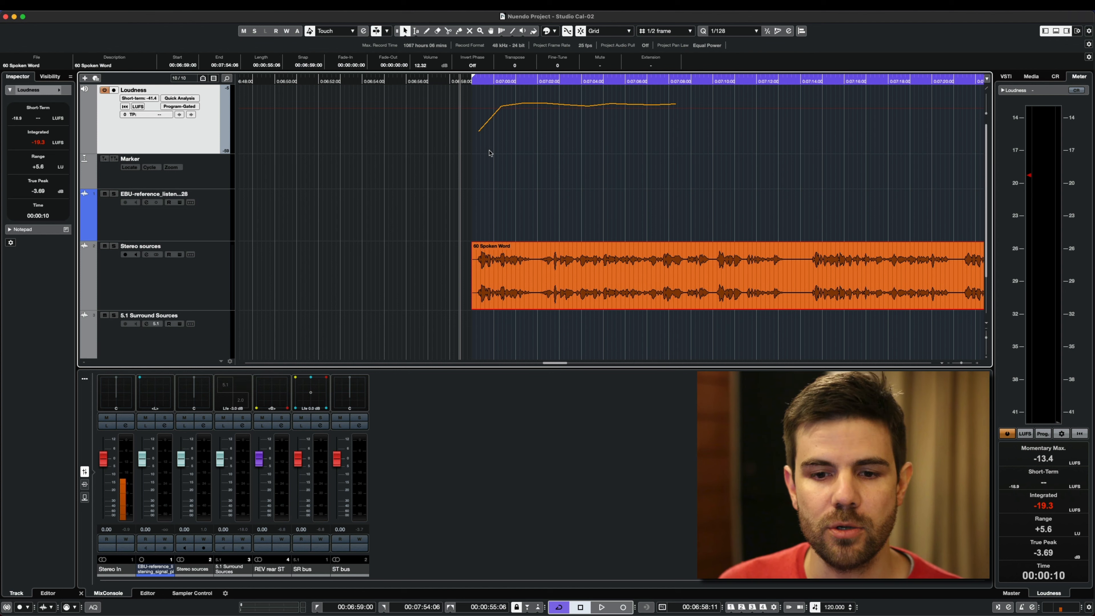
Step: Open the MHLink Audio control panel from Studio Setup and examine the available buffer sizes
scroll(516, 169, "down", 3)
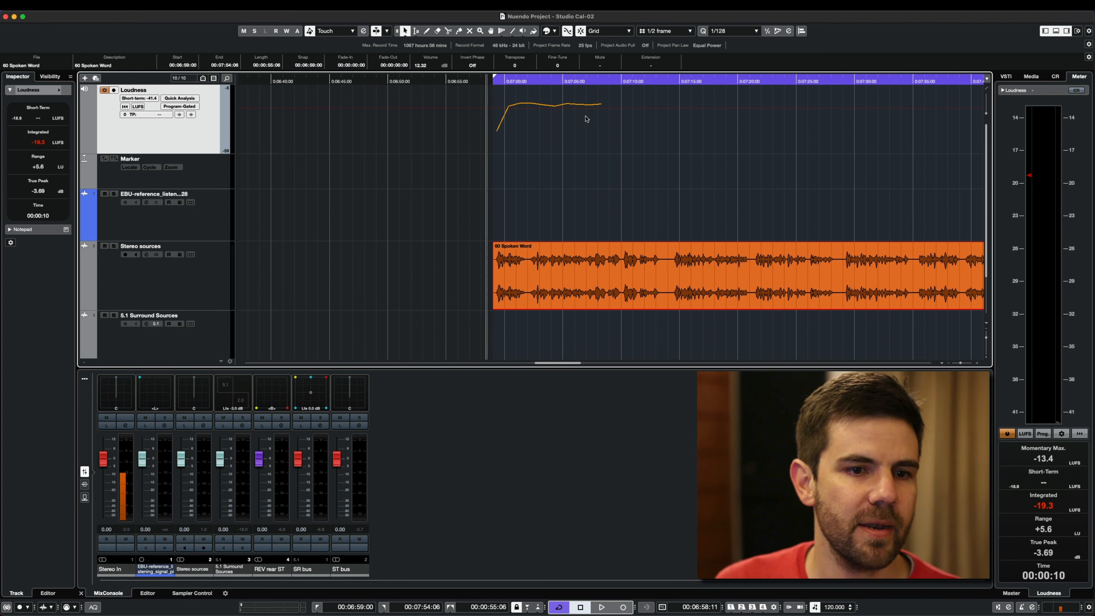
scroll(586, 141, "down", 3)
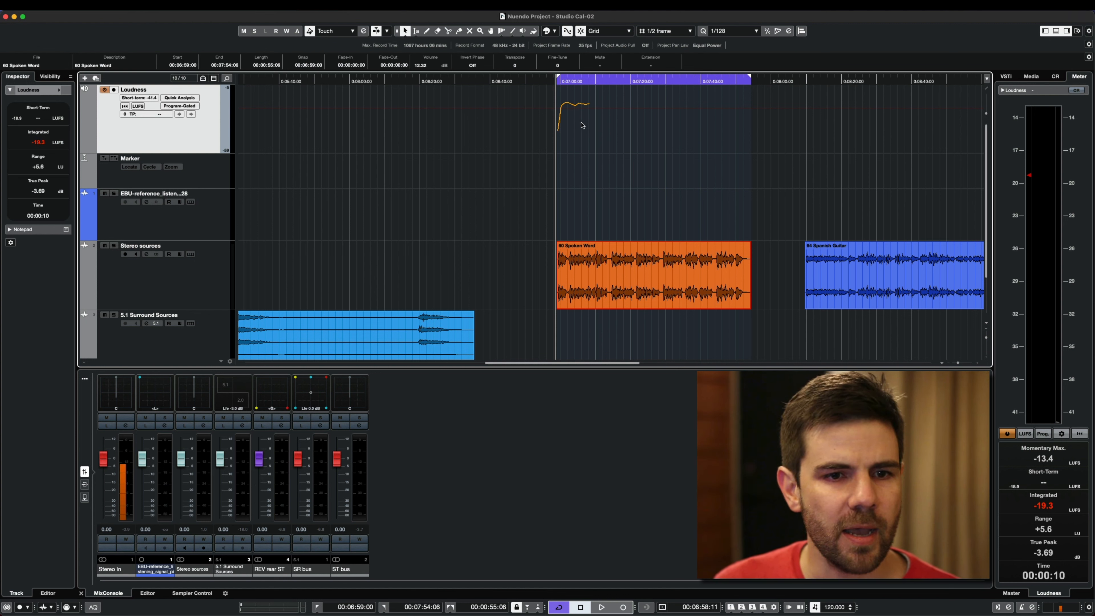
left_click(289, 6)
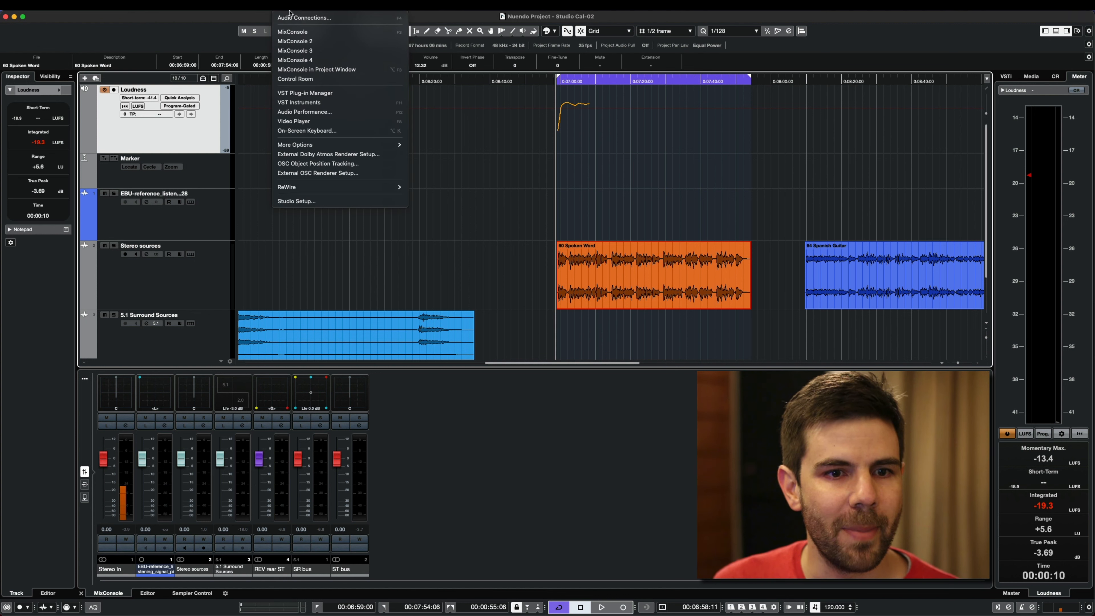
left_click(297, 201)
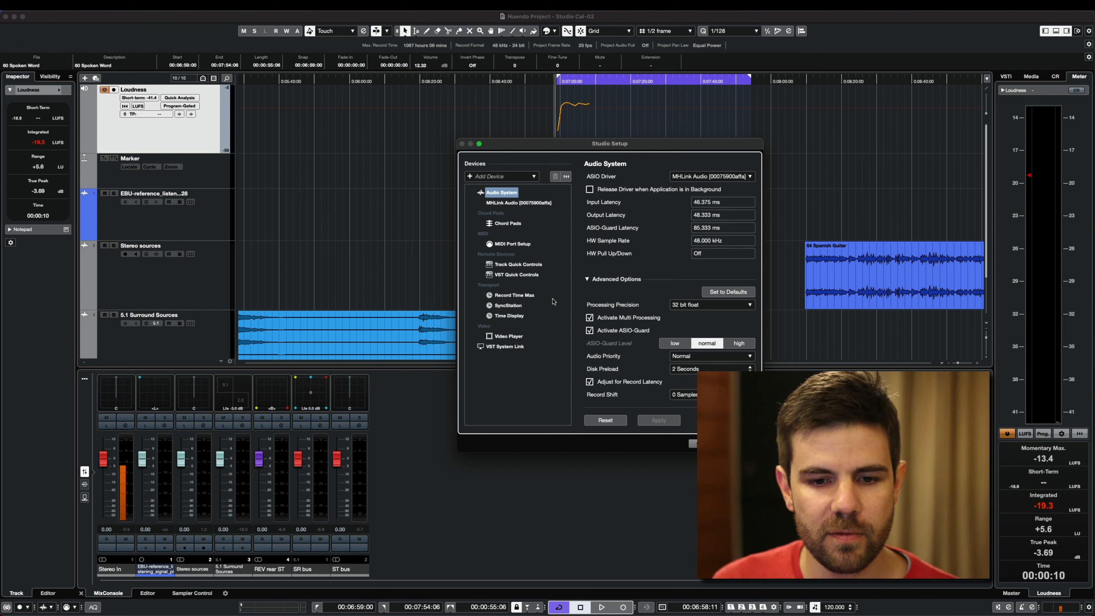
left_click(516, 203)
left_click(649, 178)
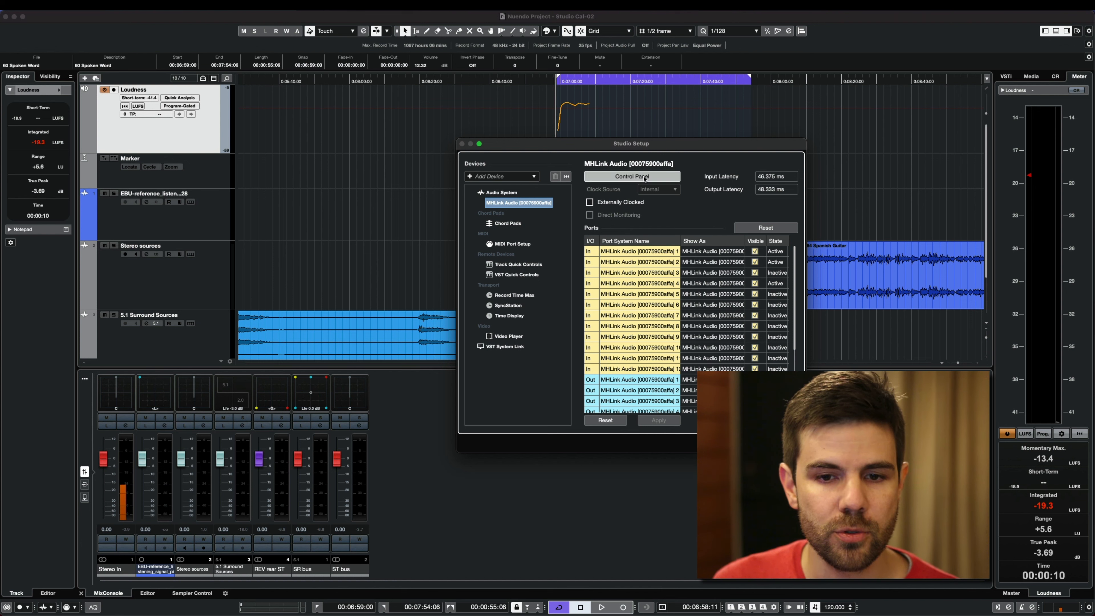
left_click_drag(397, 501, 918, 127)
left_click(896, 159)
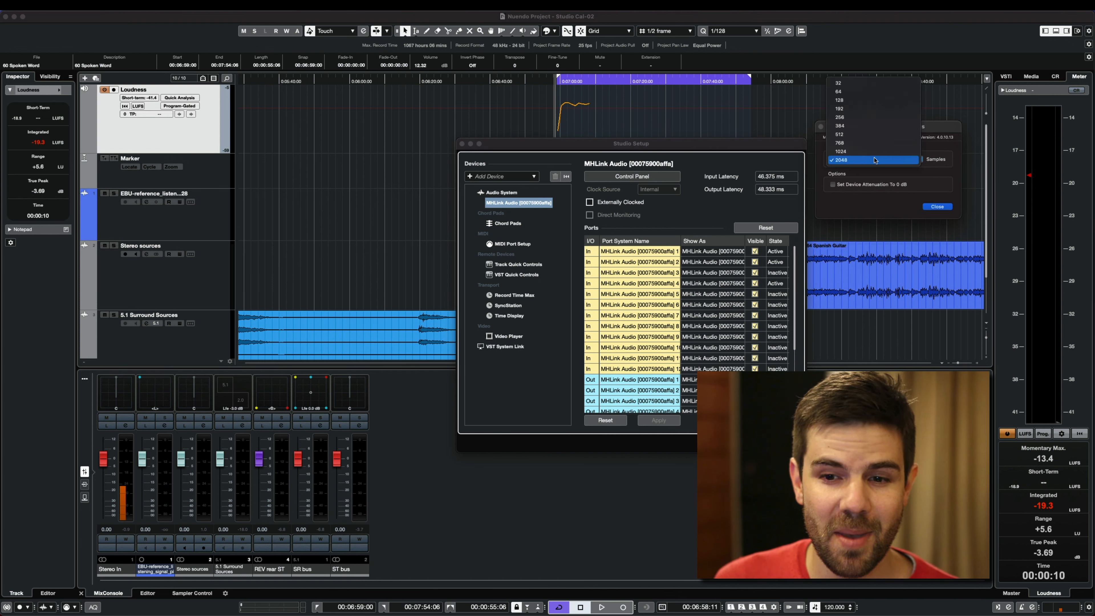
left_click(942, 169)
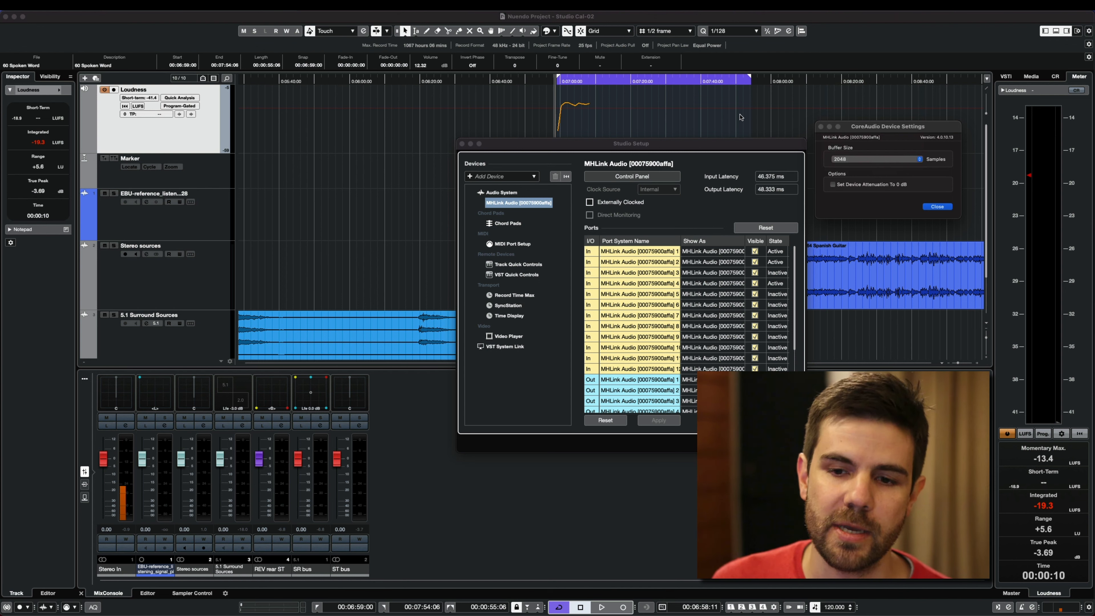
Step: Review the buffer size options again, keep 2048 samples, and close the device settings and Studio Setup
left_click(861, 160)
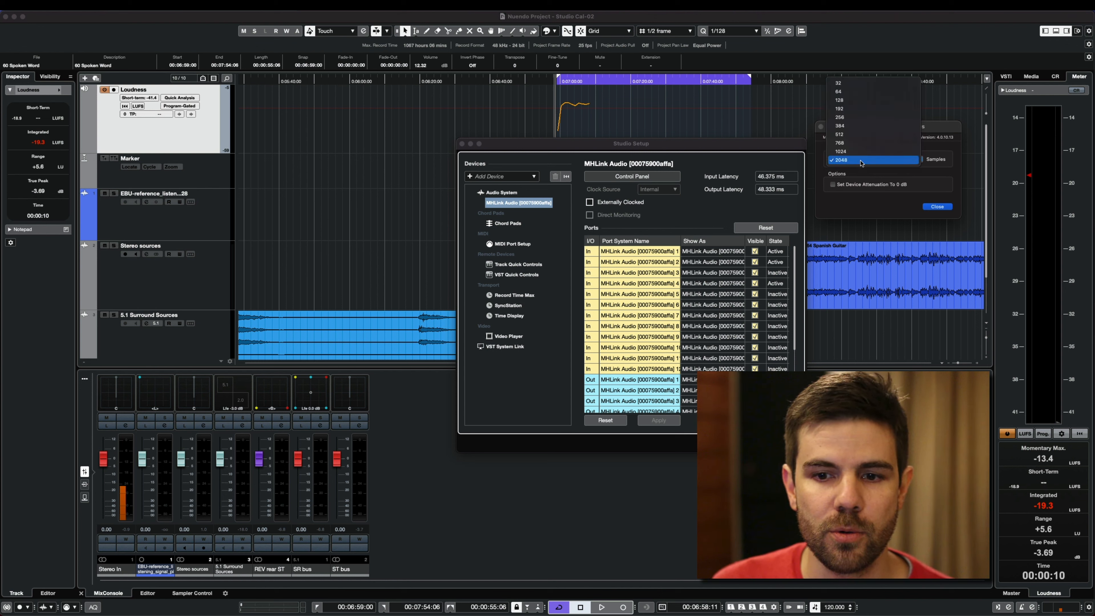
left_click(937, 183)
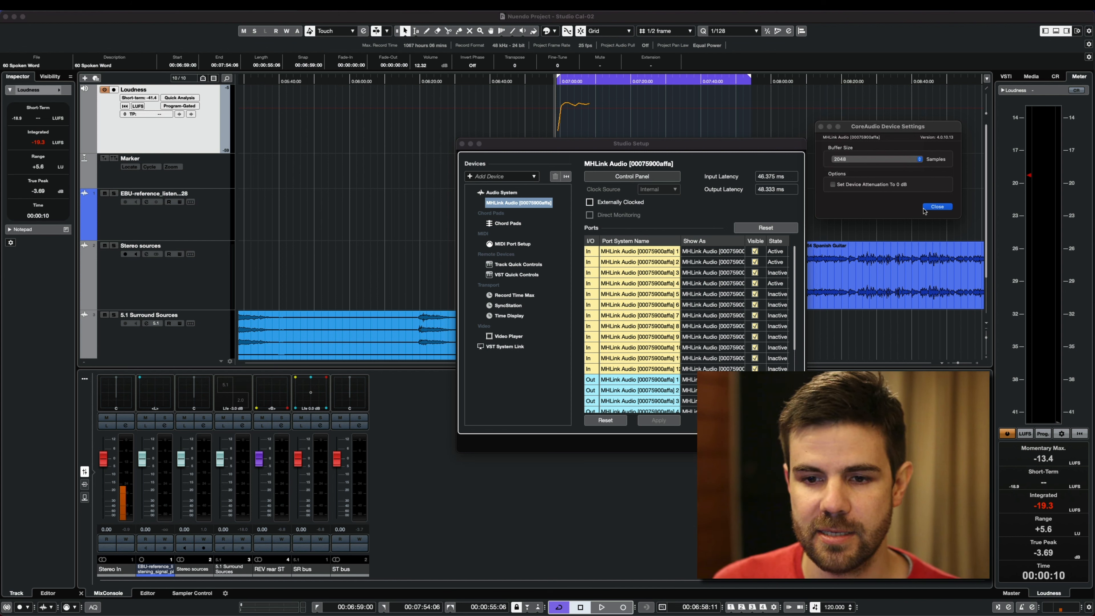
left_click(933, 207)
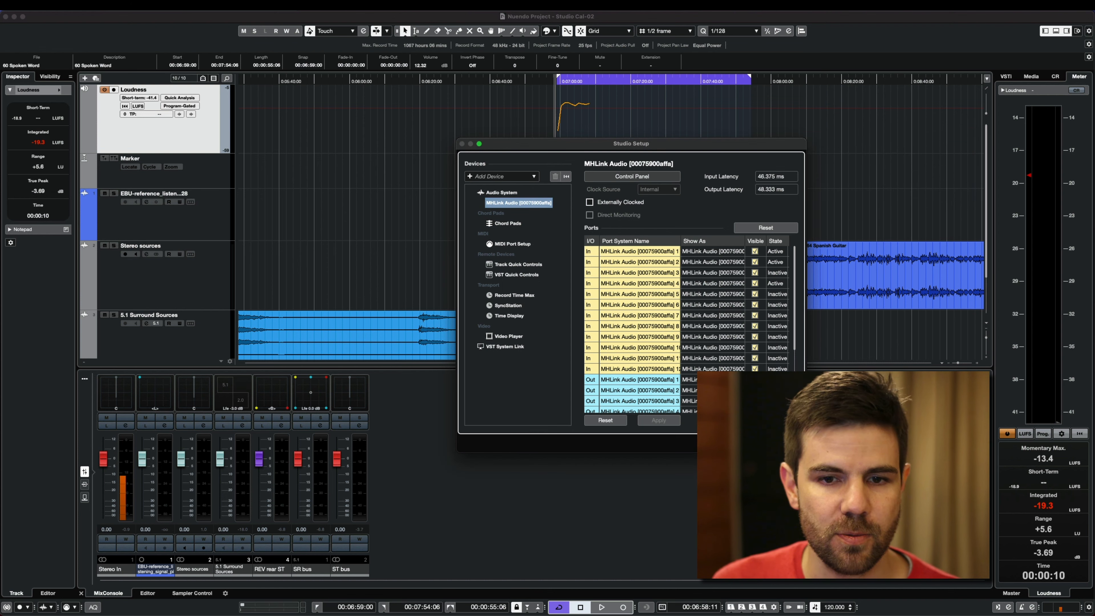
left_click(780, 442)
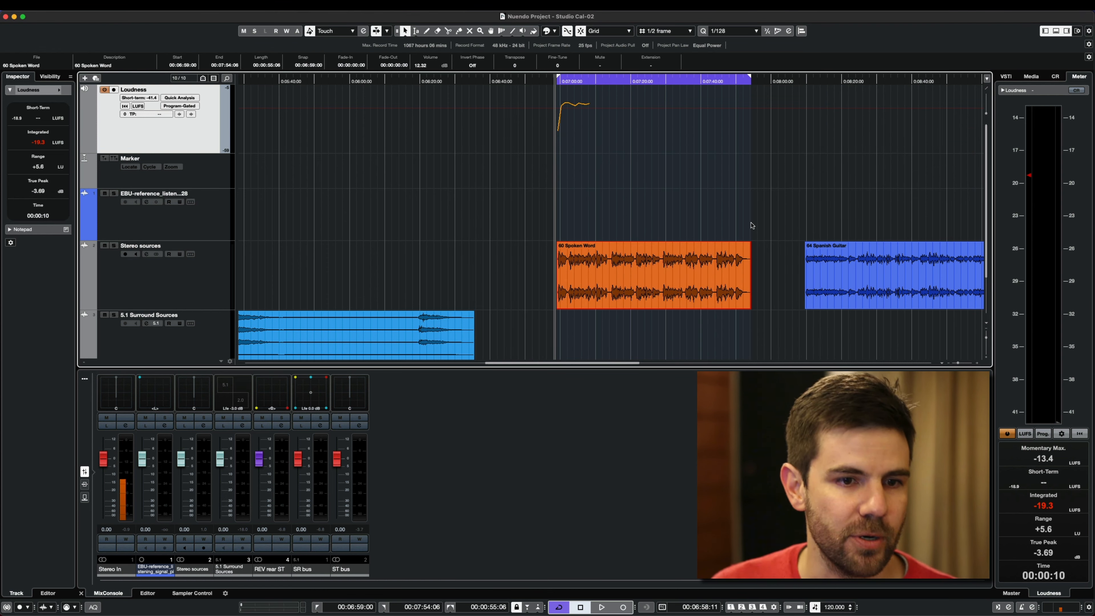
left_click(555, 31)
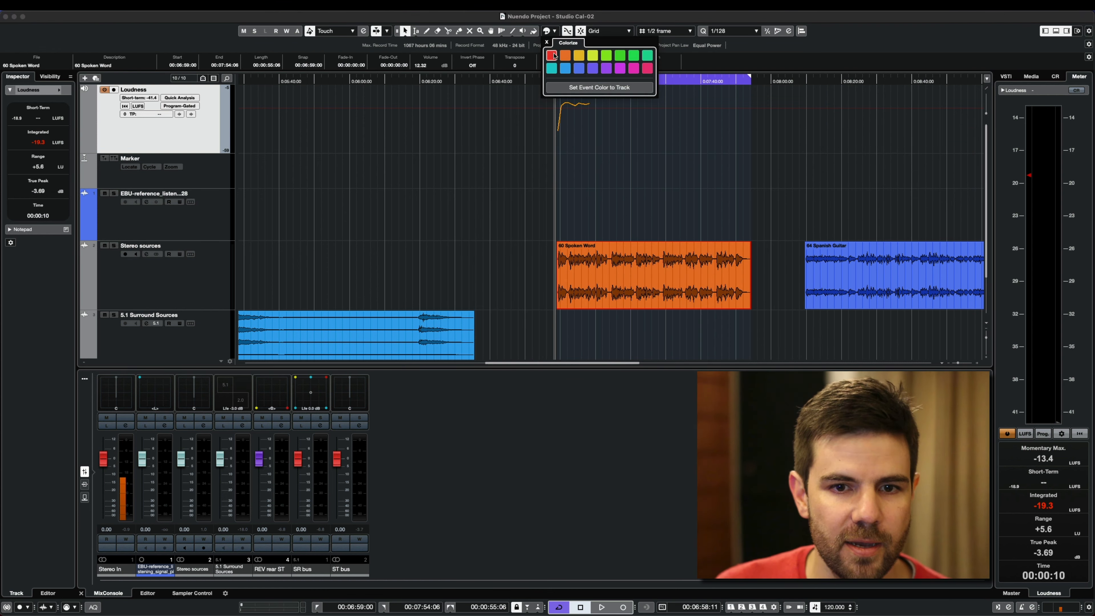
left_click(551, 56)
left_click(530, 171)
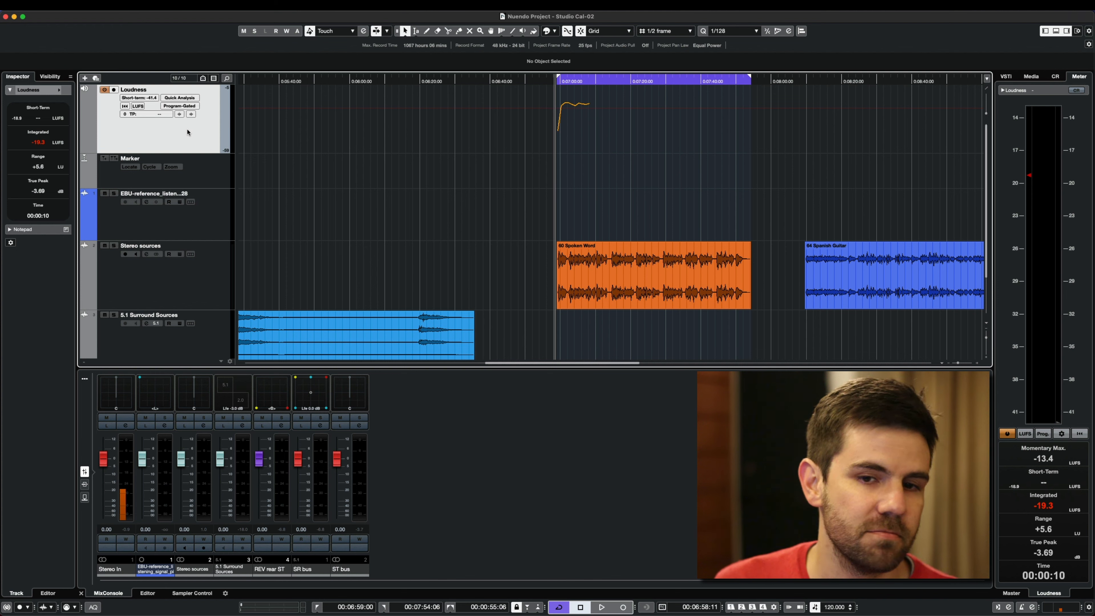
Step: Reduce the Loudness track's height, select every audio event in the project, and set the locators to the selection
left_click_drag(189, 152, 192, 118)
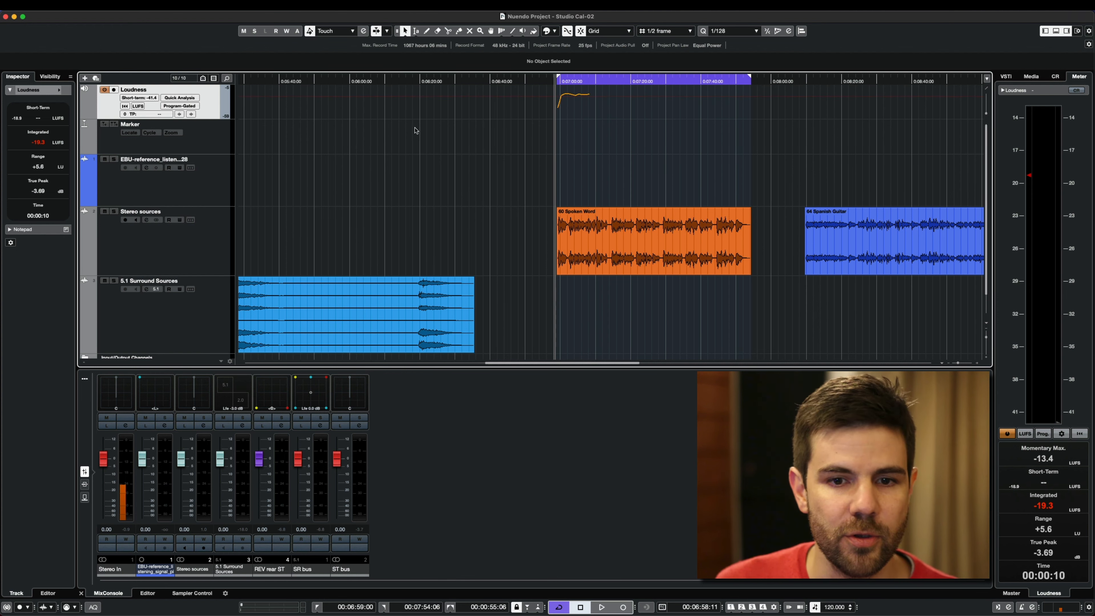
scroll(579, 142, "down", 5)
scroll(579, 142, "down", 2)
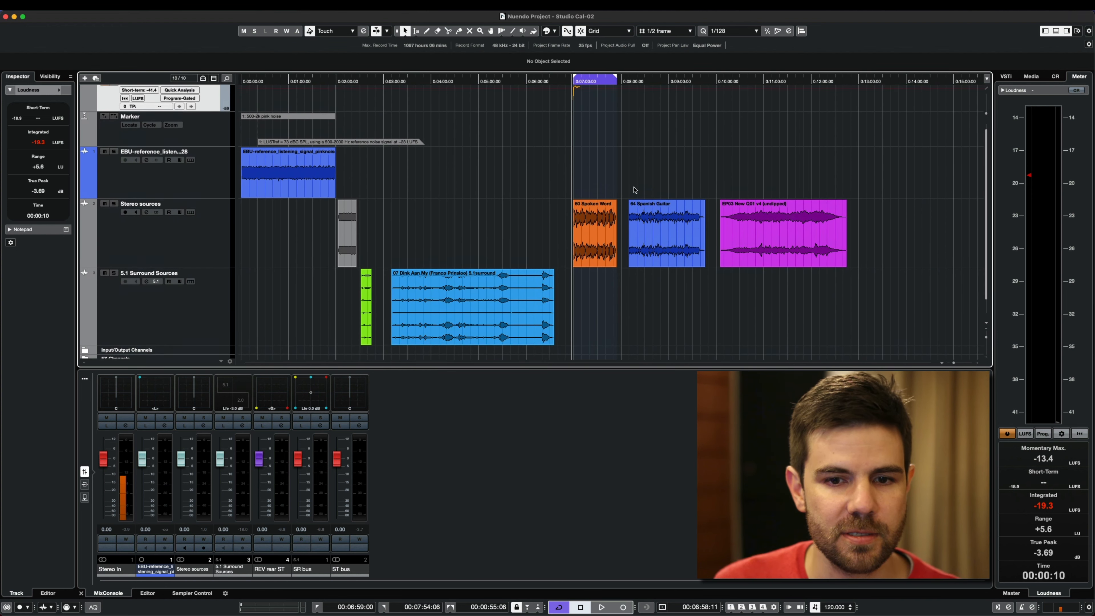
left_click_drag(871, 312, 208, 181)
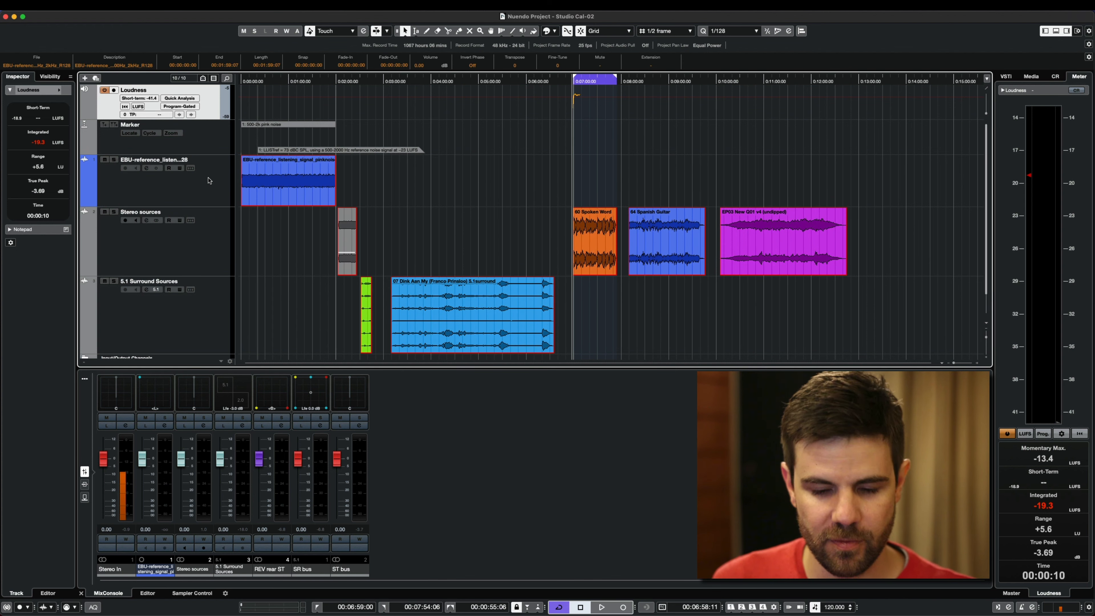
key("p")
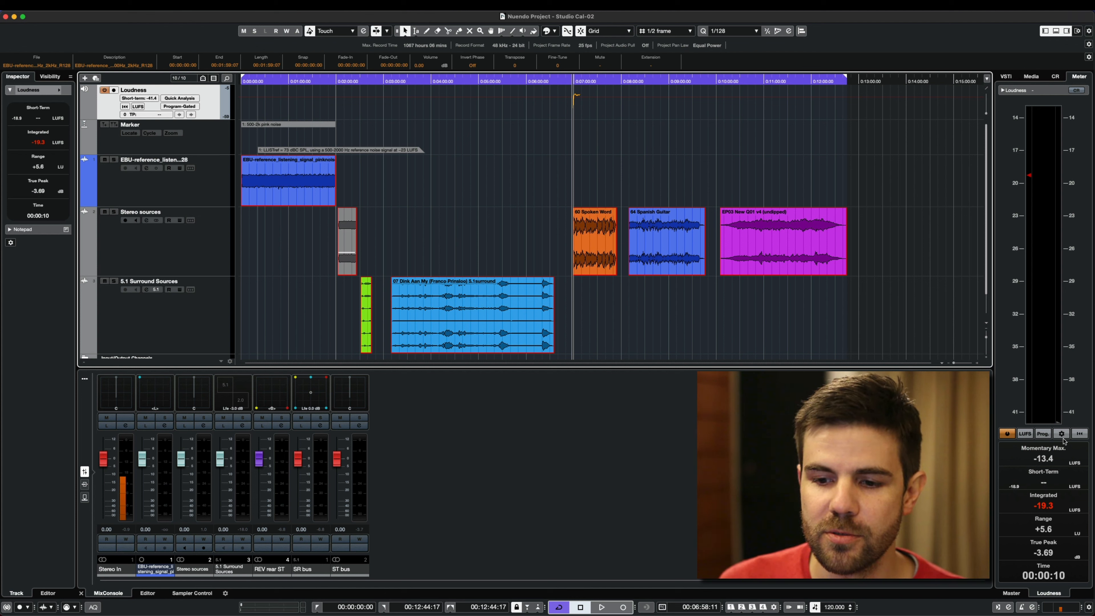
Step: Reset the loudness measurement and run a Quick Analysis across the whole project range
left_click(1080, 433)
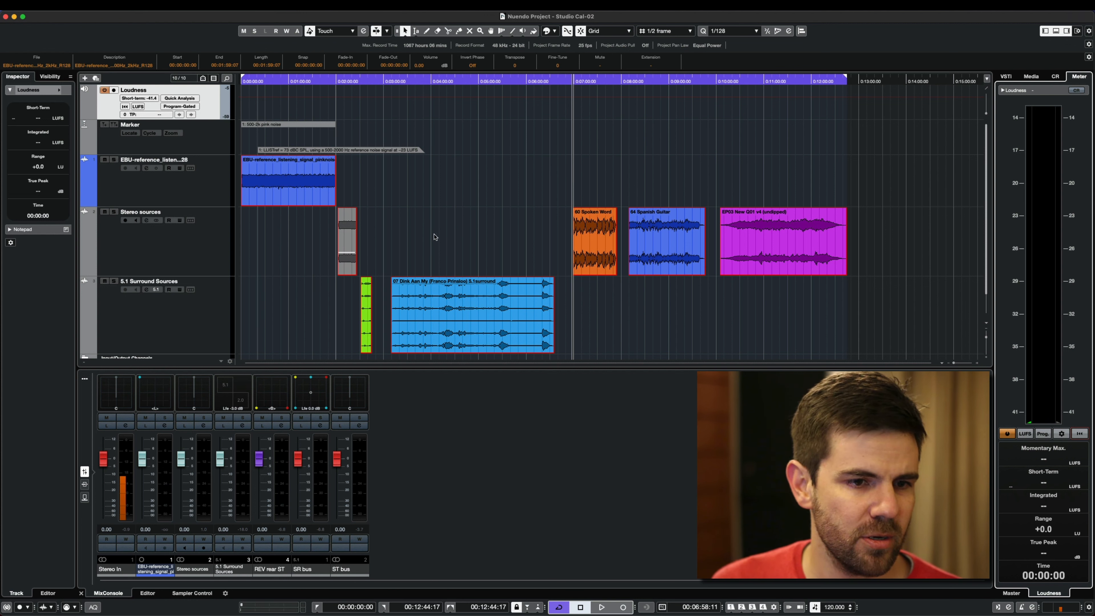
left_click(186, 98)
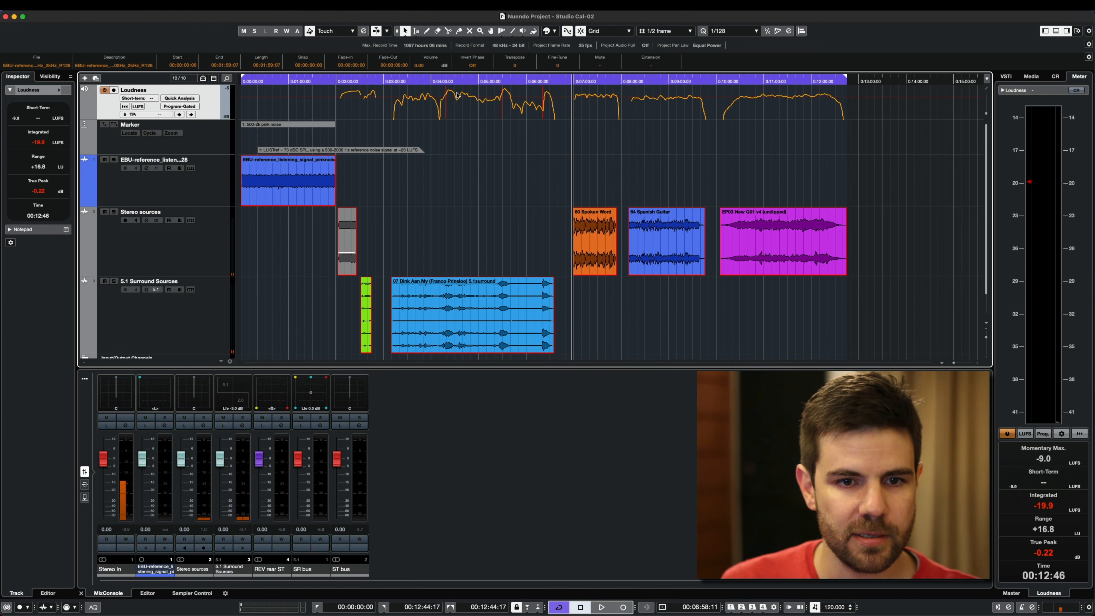
Step: Examine the loudness curve's true-peak overs along the Dink Aan My 5.1 surround clip, and select that clip and its track
left_click(441, 90)
scroll(441, 89, "up", 10)
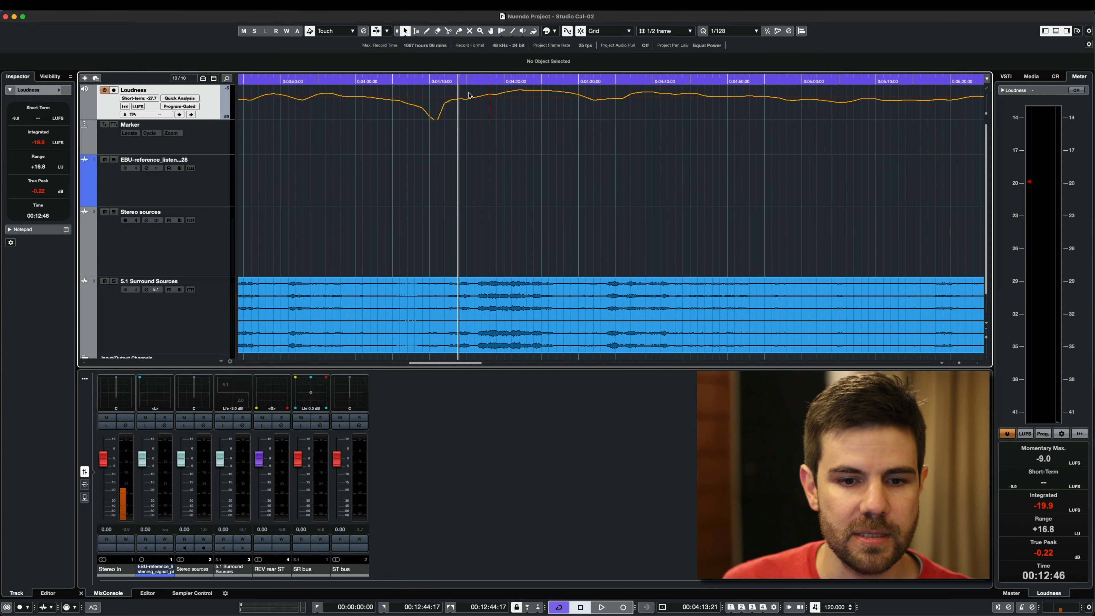
scroll(483, 90, "down", 3)
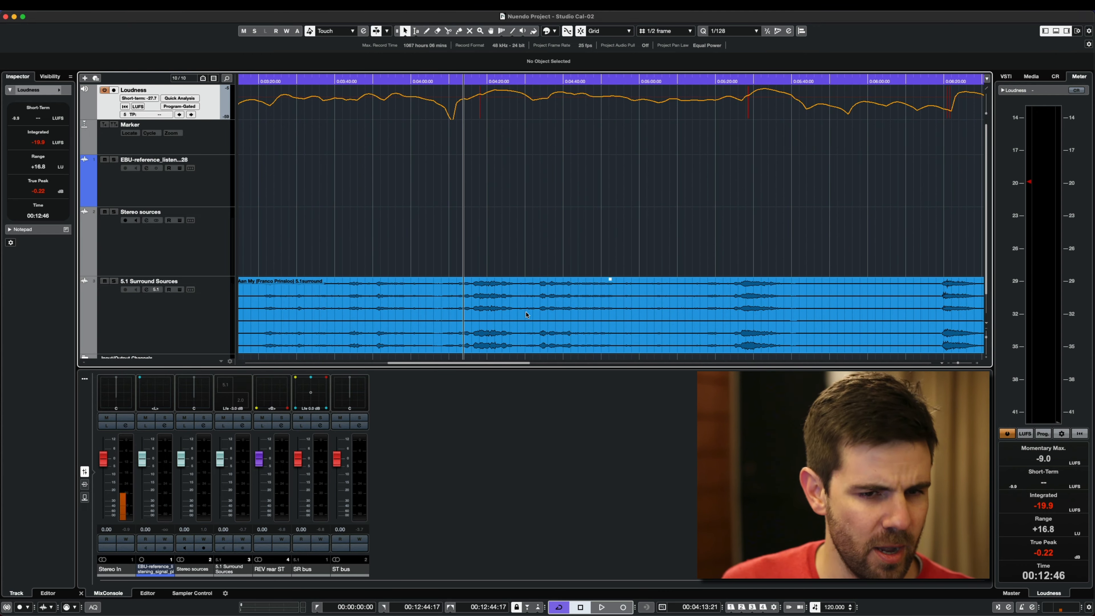
scroll(535, 310, "down", 2)
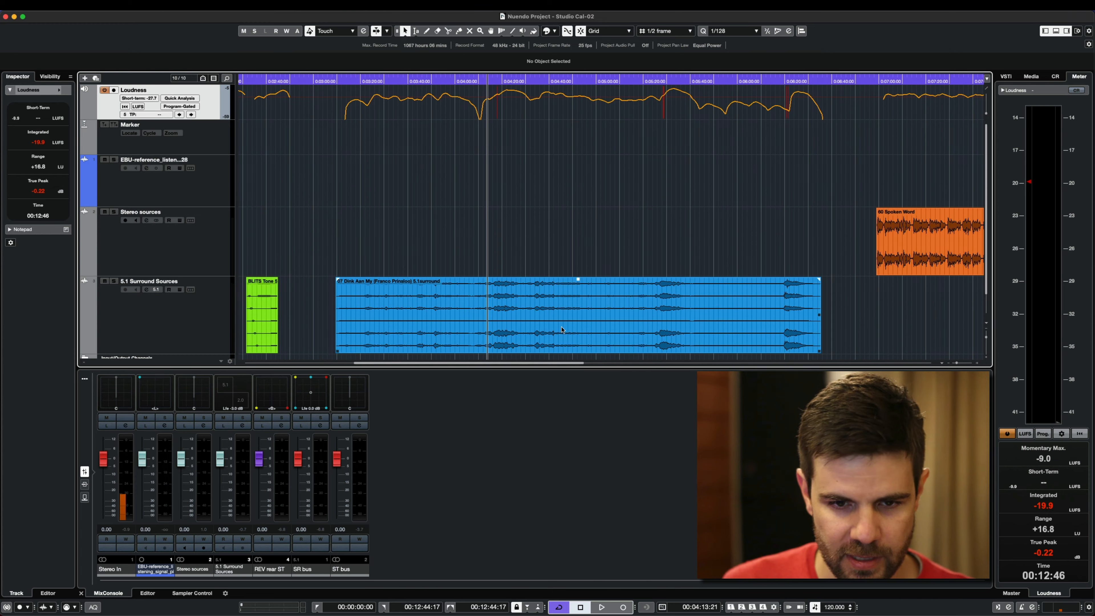
left_click(528, 331)
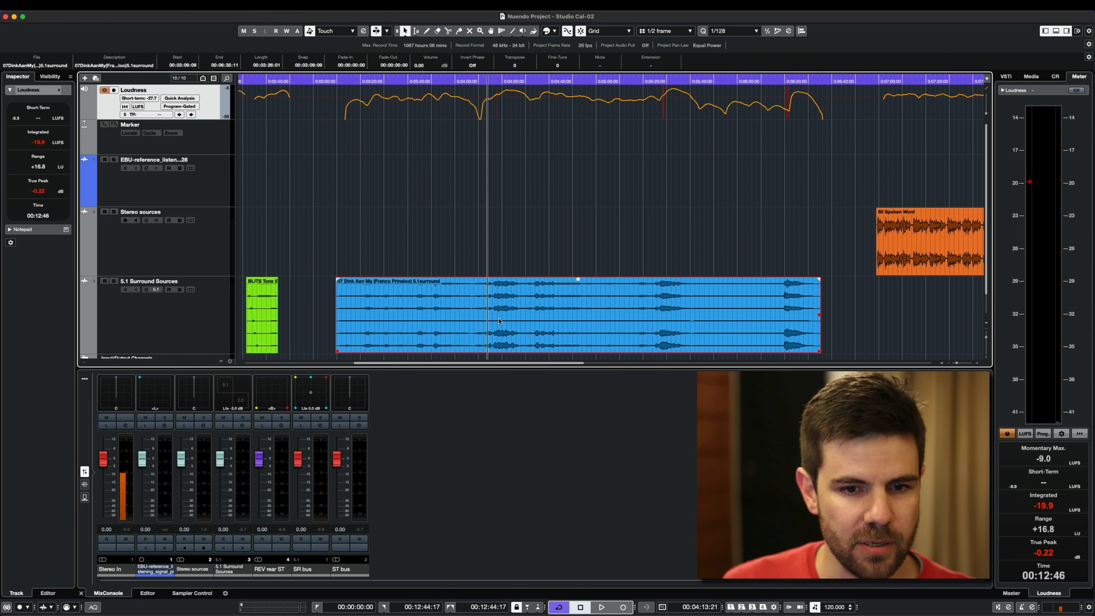
left_click(160, 312)
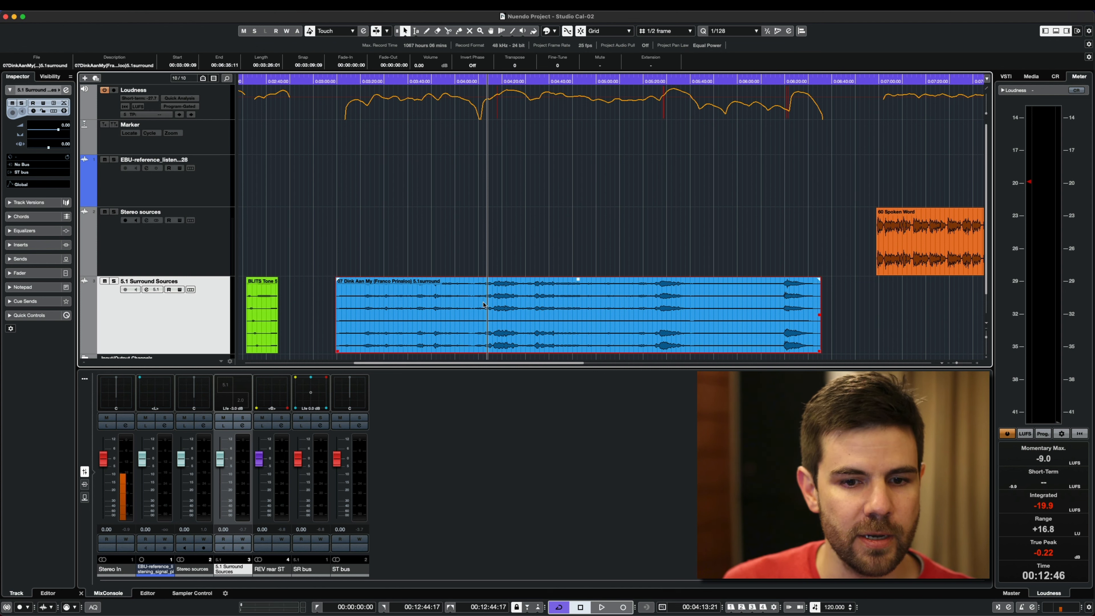
key("h")
key("h")
key("h")
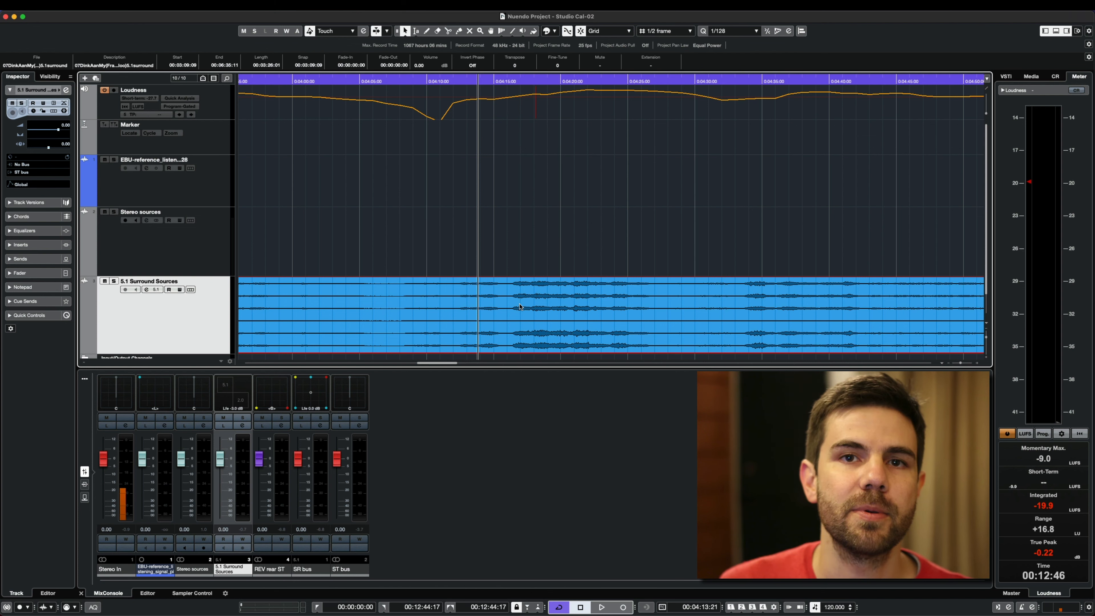
key("g")
key("g")
key("g")
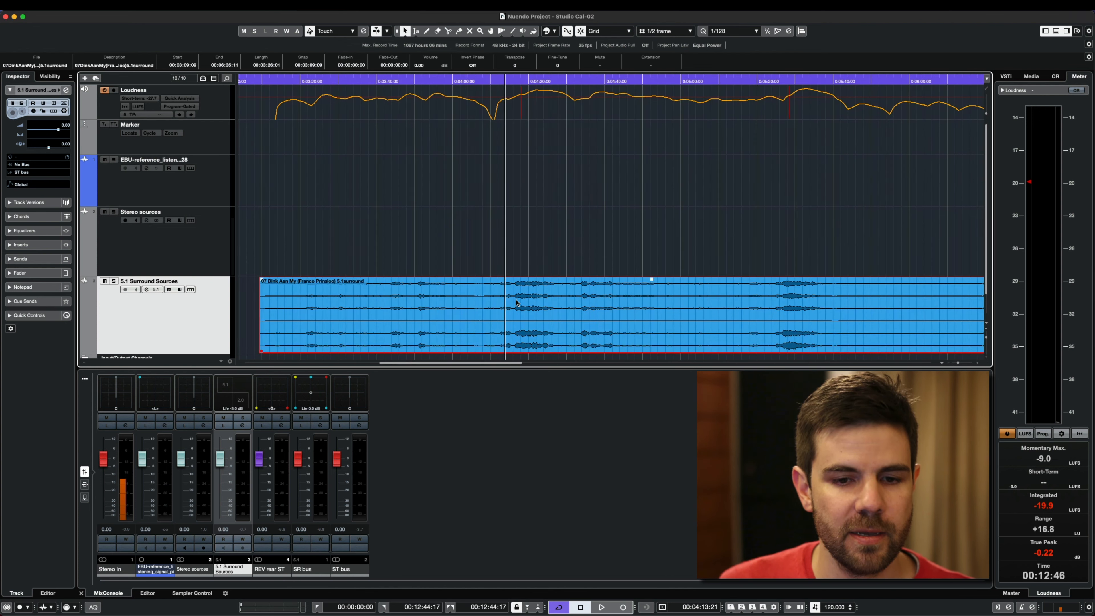
Step: Inspect the MixConvert downmix settings on 5.1 Surround Sources and the WLM Plus 5.1 insert on the ST bus, closing both windows
double_click(242, 396)
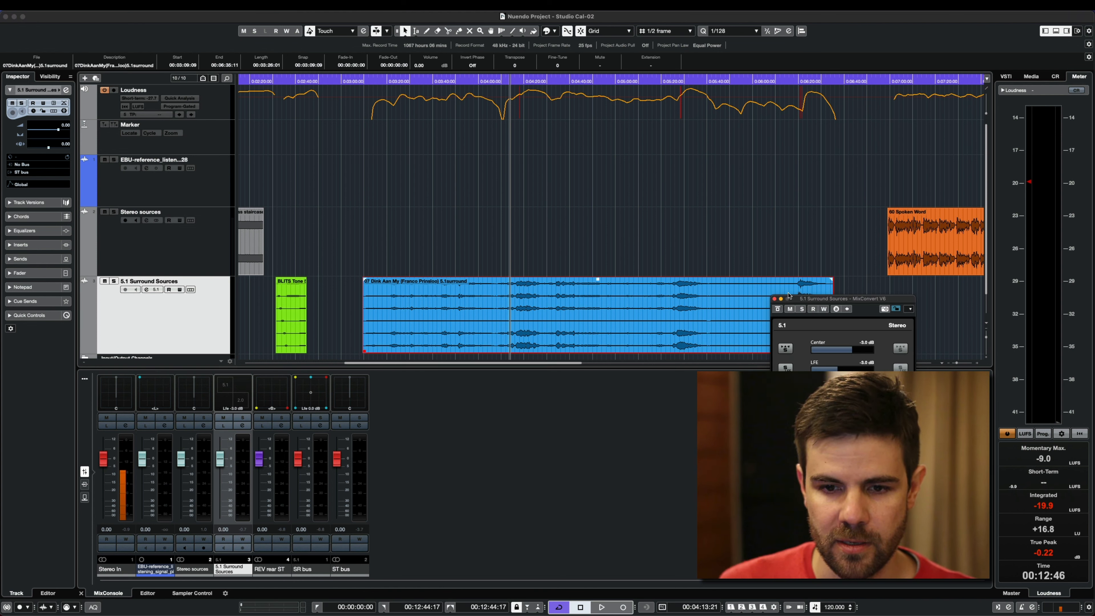
left_click(774, 298)
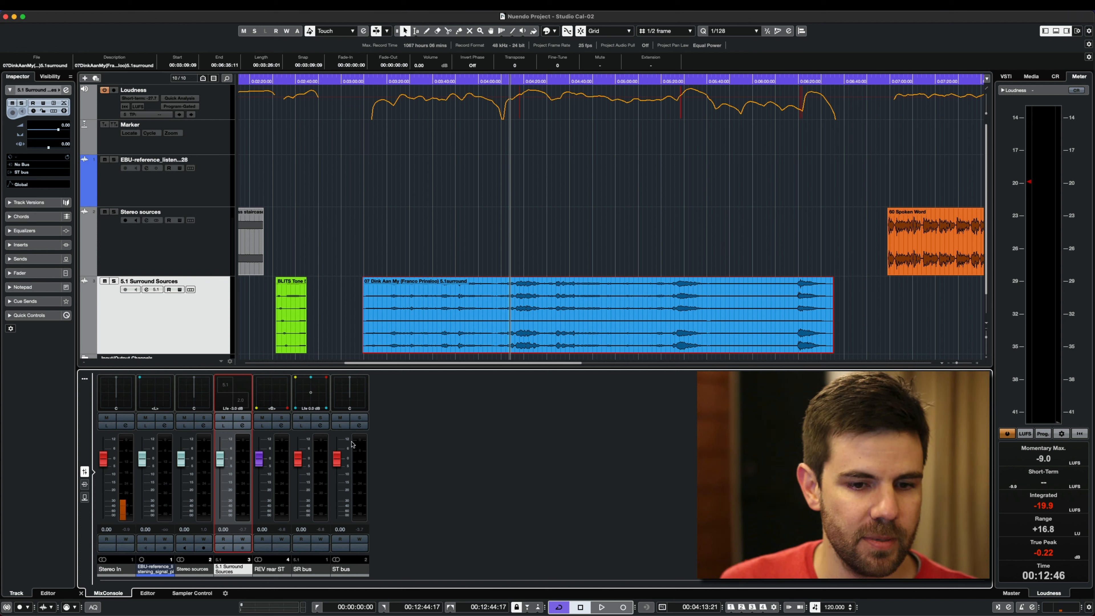
left_click(359, 426)
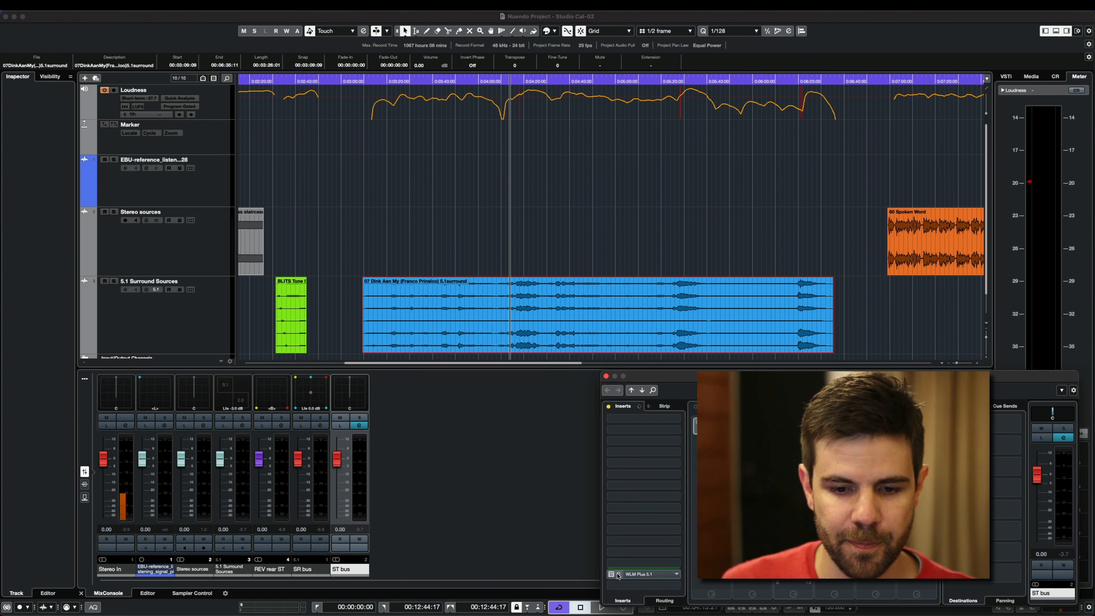
left_click(628, 572)
left_click(607, 376)
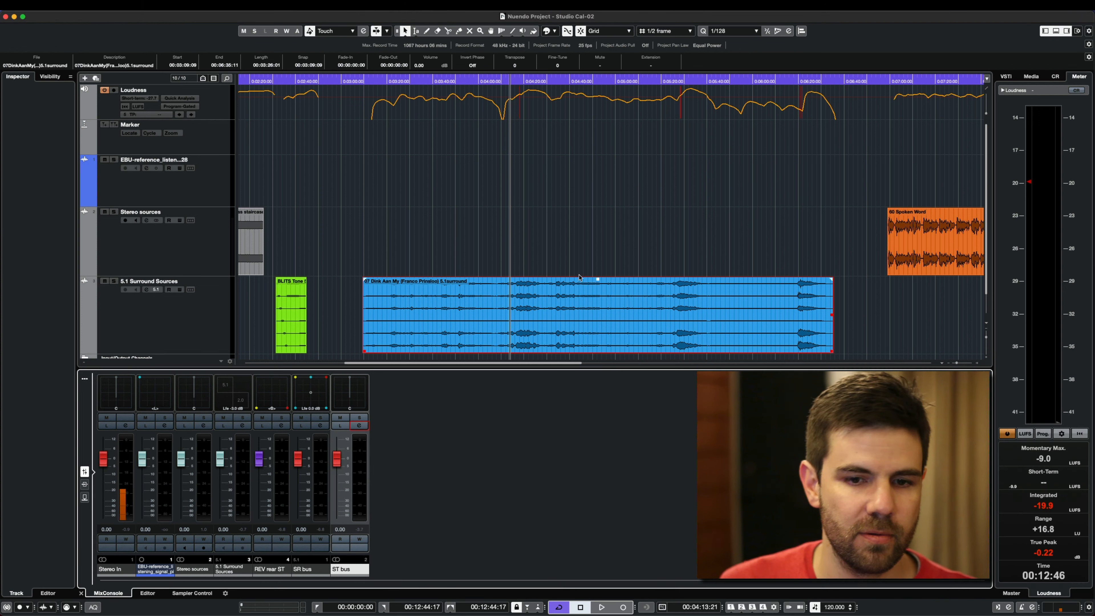
left_click(568, 249)
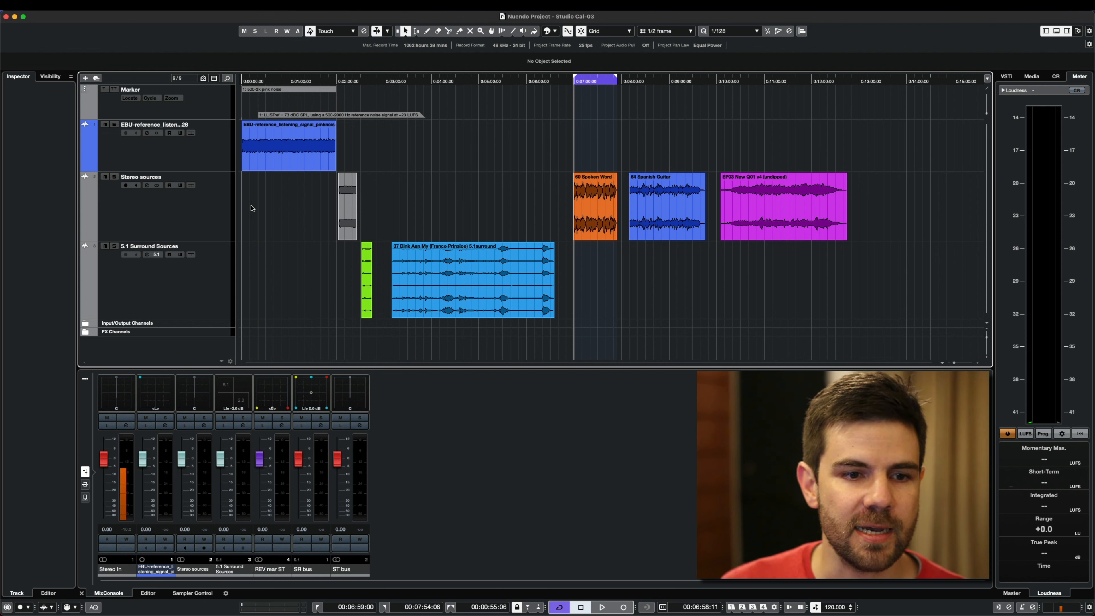
Step: Search the effects for "reverb" and add REVerence to the first insert slot of the Stereo sources track
left_click(187, 208)
left_click(20, 245)
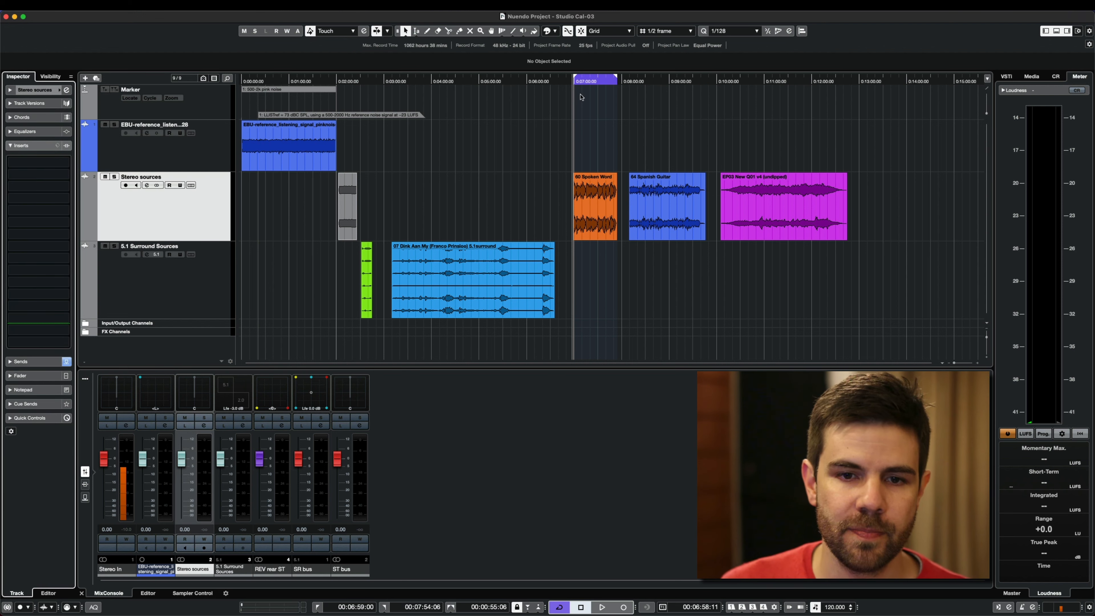
scroll(580, 82, "up", 5)
left_click(582, 83)
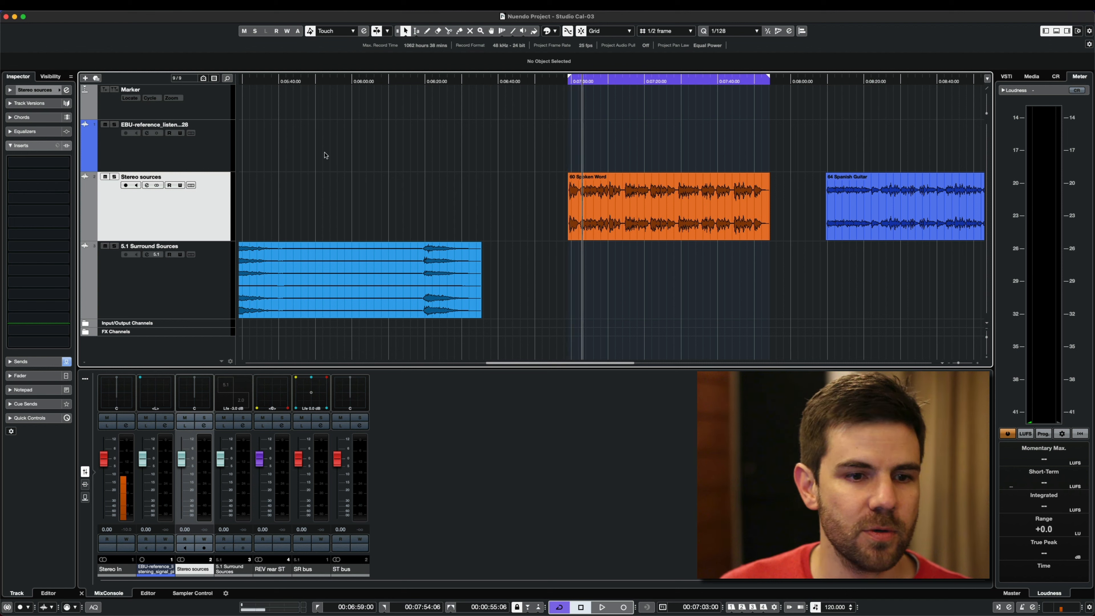
left_click(40, 163)
type("reverb")
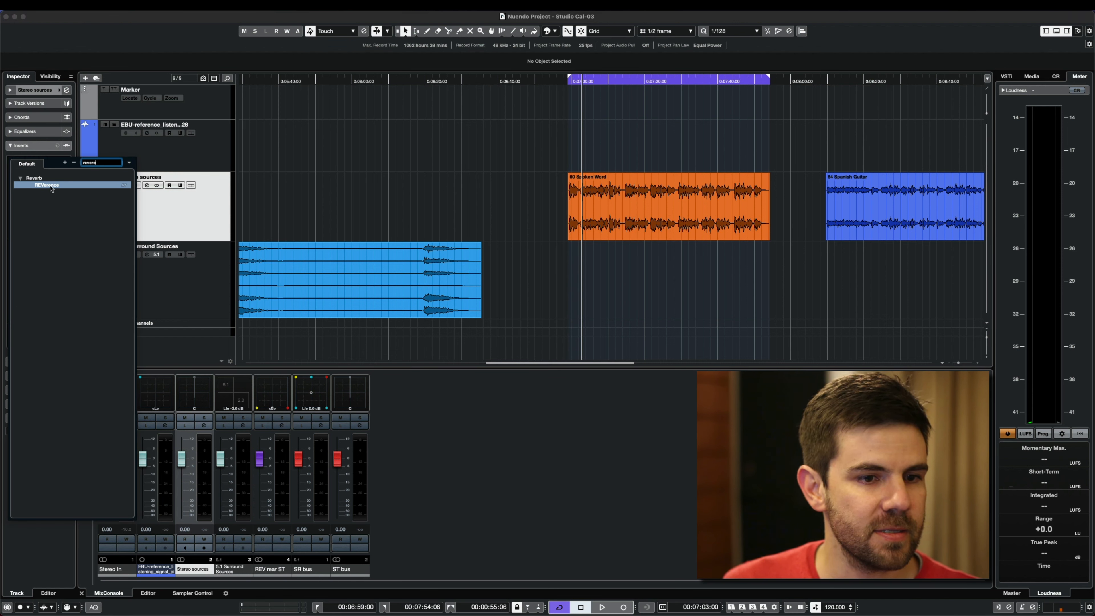
left_click(47, 185)
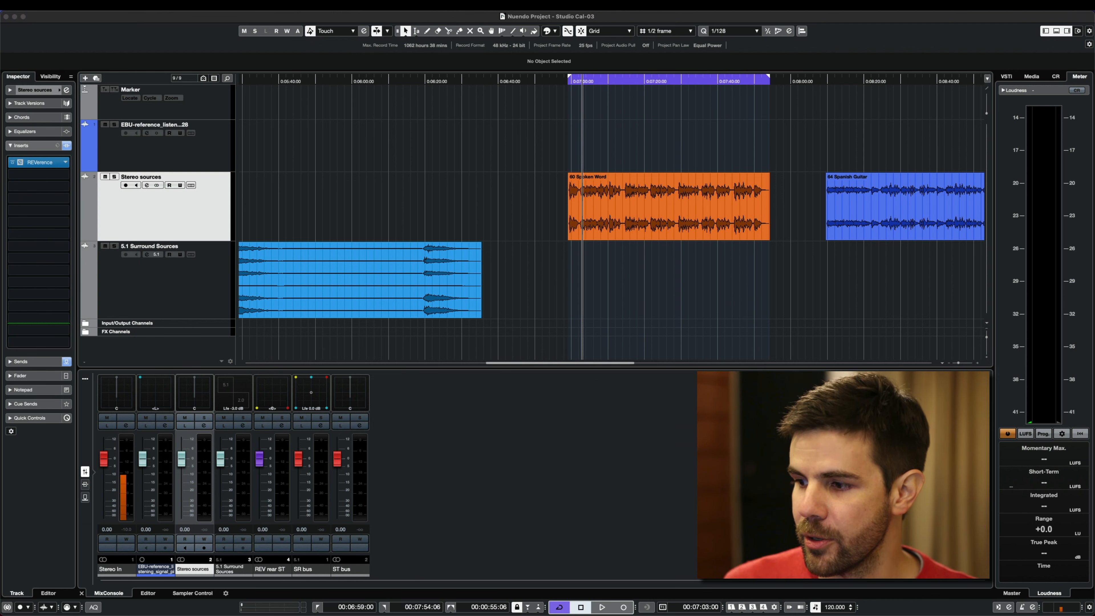
Step: Load REVerence's Japanese Concert Hall preset, move the plug-in window clear of the clips, and audition the start of Spoken Word
left_click_drag(526, 188, 515, 149)
left_click(383, 160)
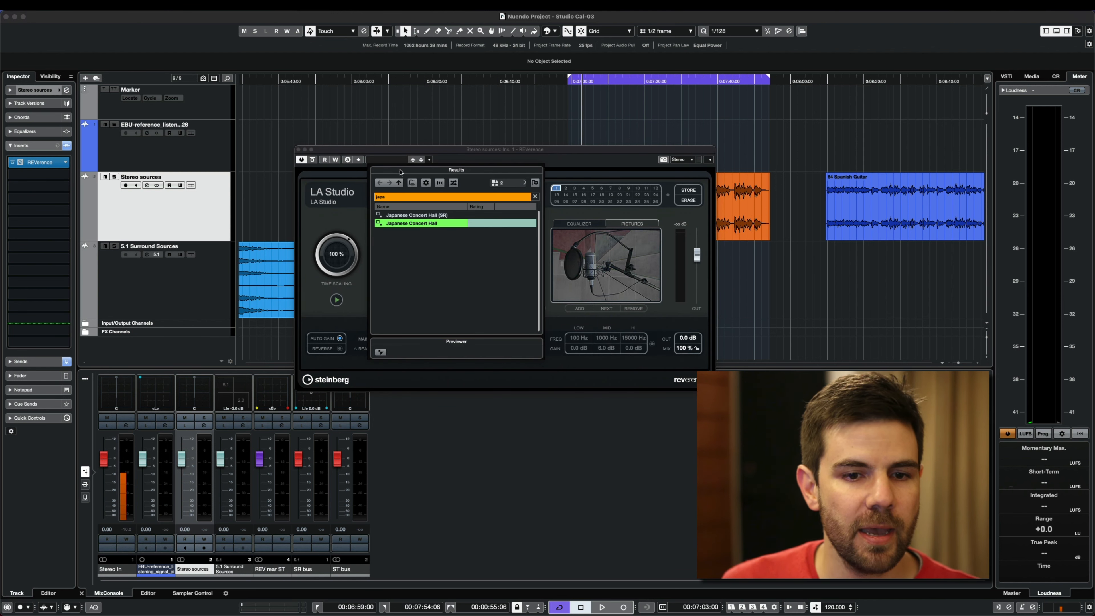
double_click(427, 223)
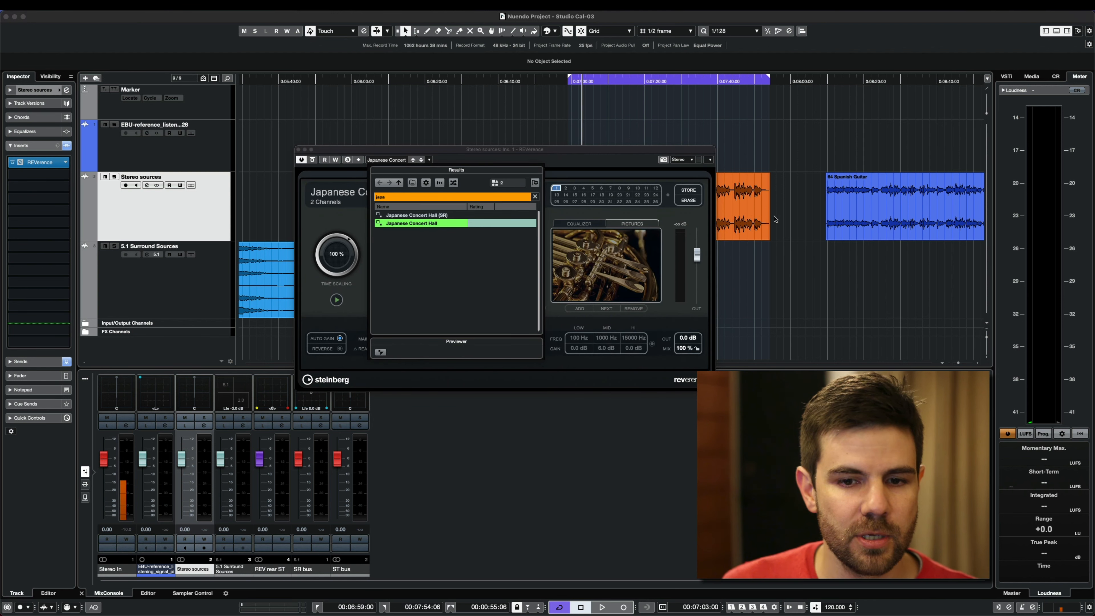
left_click(813, 289)
left_click_drag(404, 149, 588, 357)
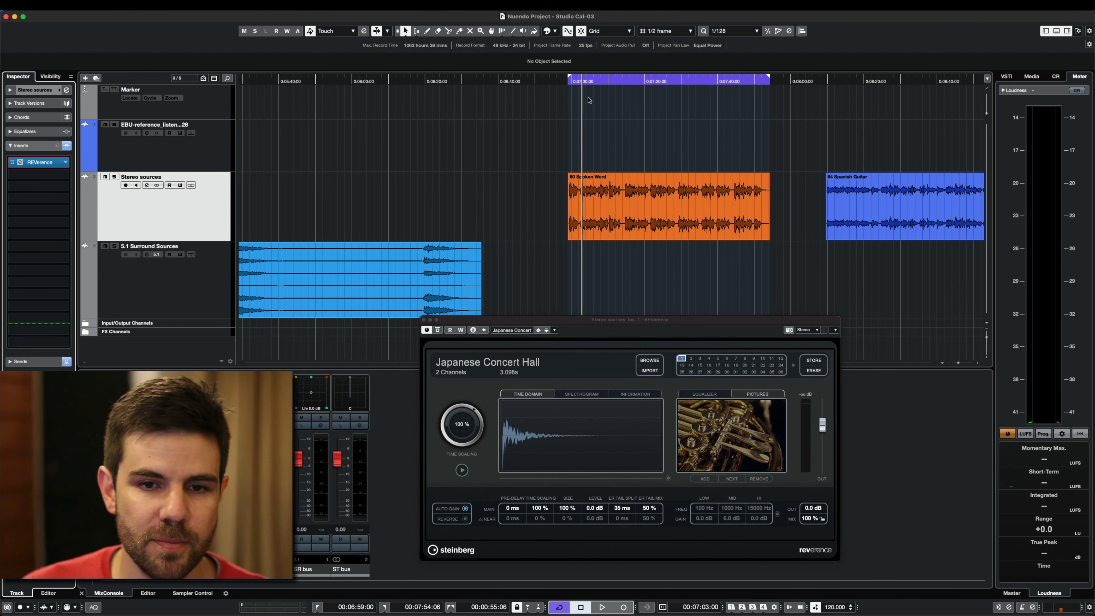
left_click(568, 92)
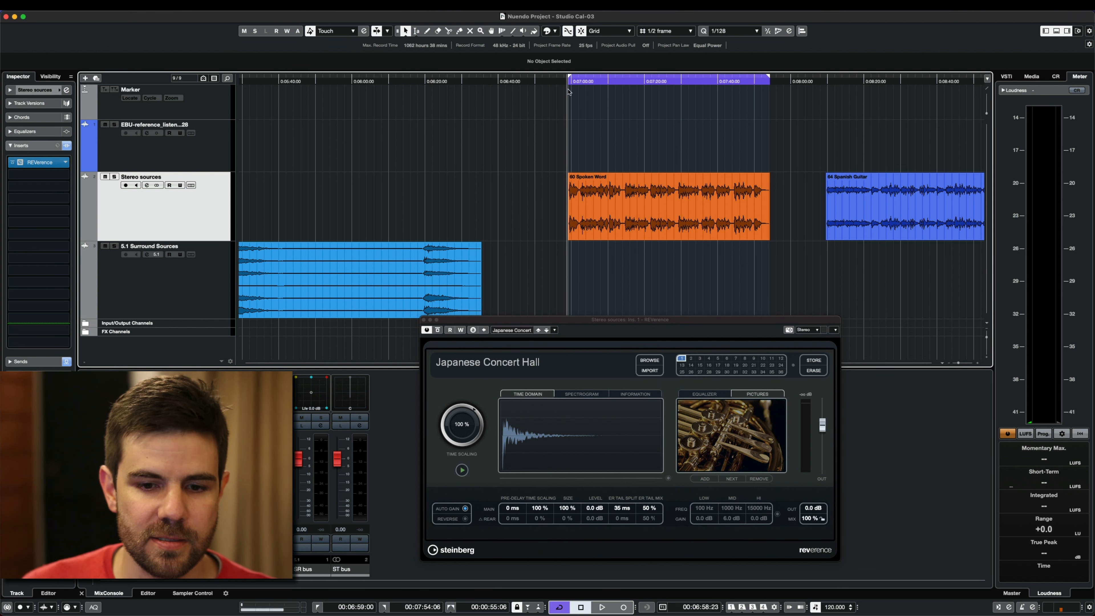
key("space")
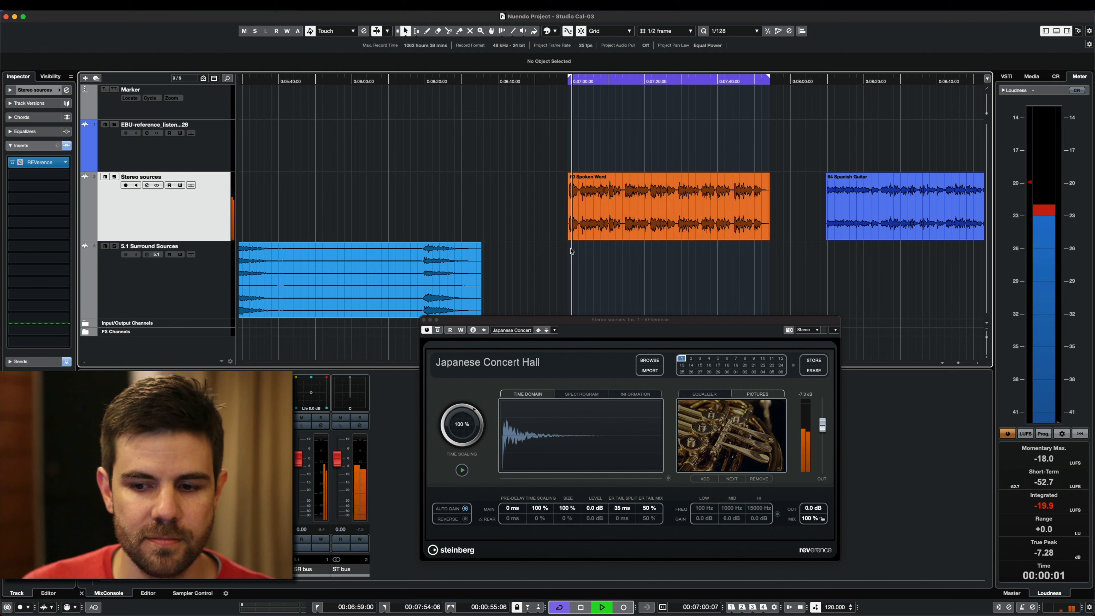
key("space")
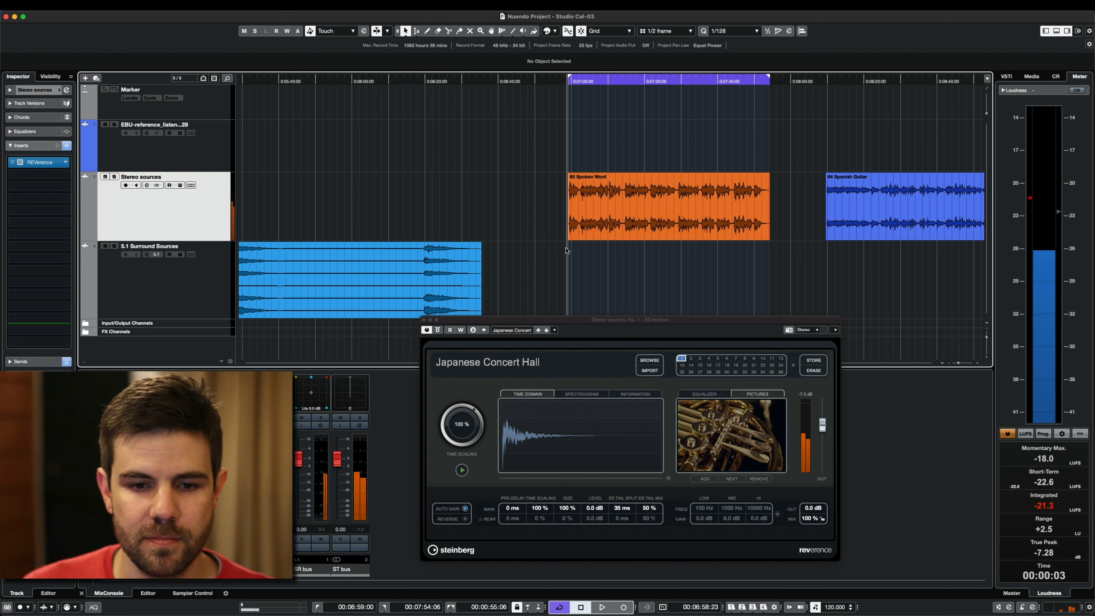
Step: Search the REVerence presets for "furn", load Furnished Room C Stereo, and audition it on the start of Spoken Word
left_click(519, 329)
left_click(440, 197)
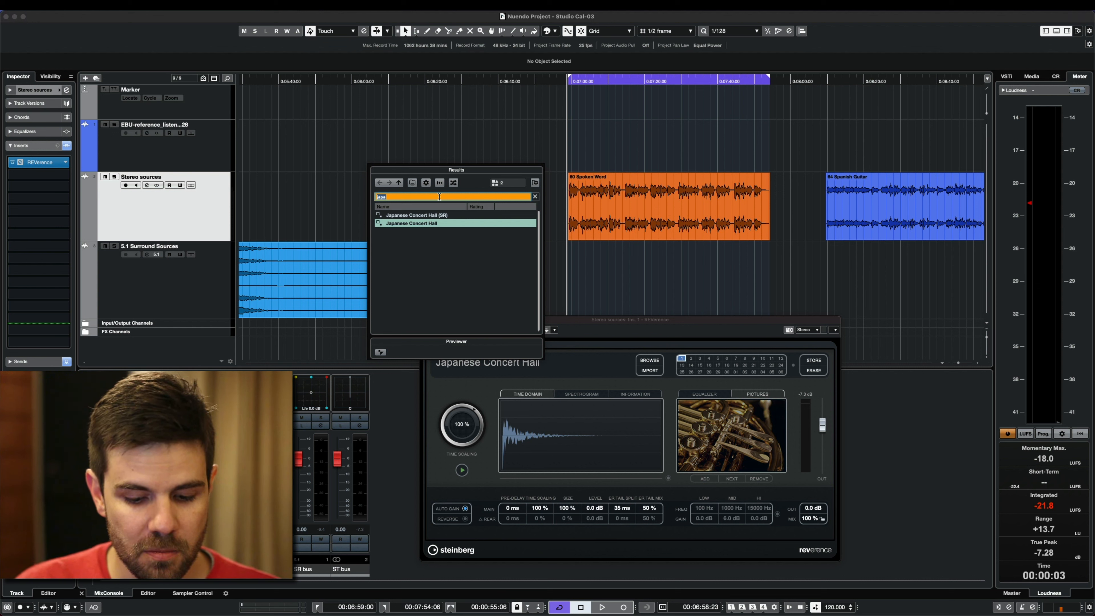
type("fur")
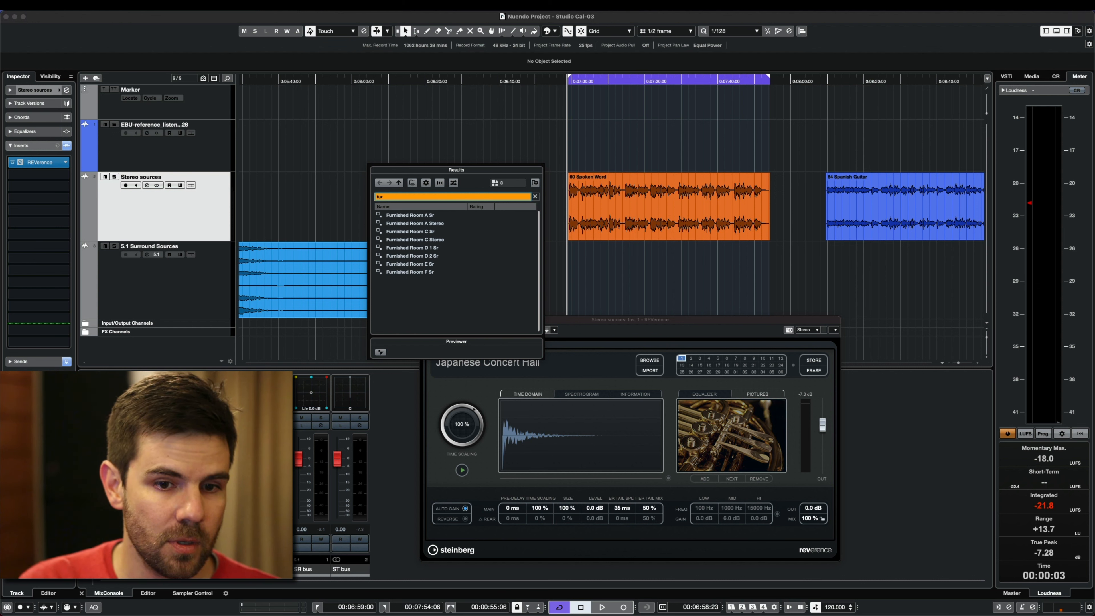
type("n")
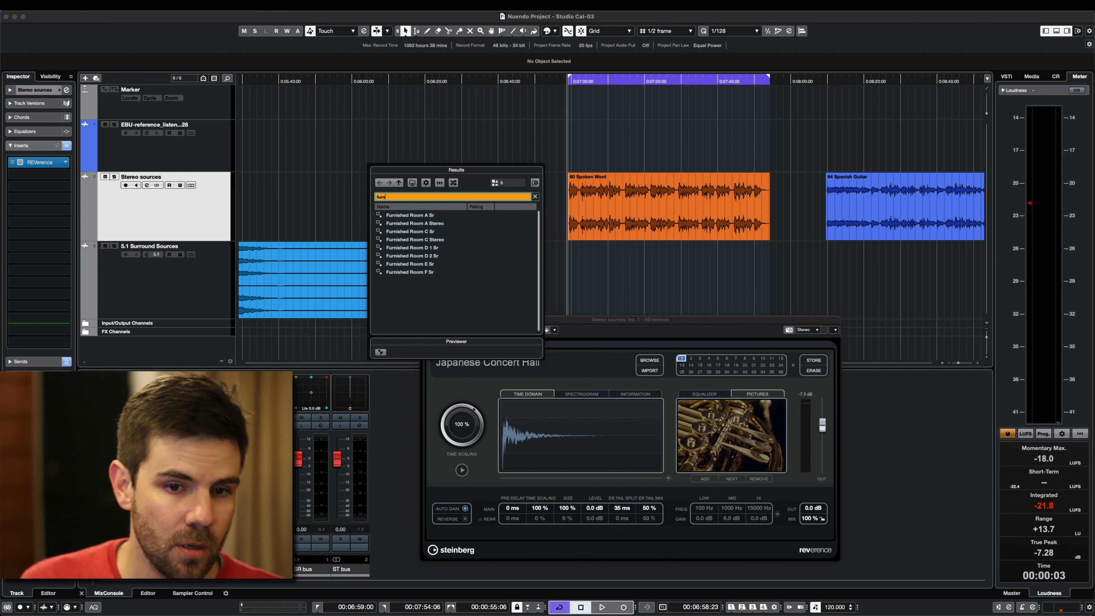
left_click(424, 240)
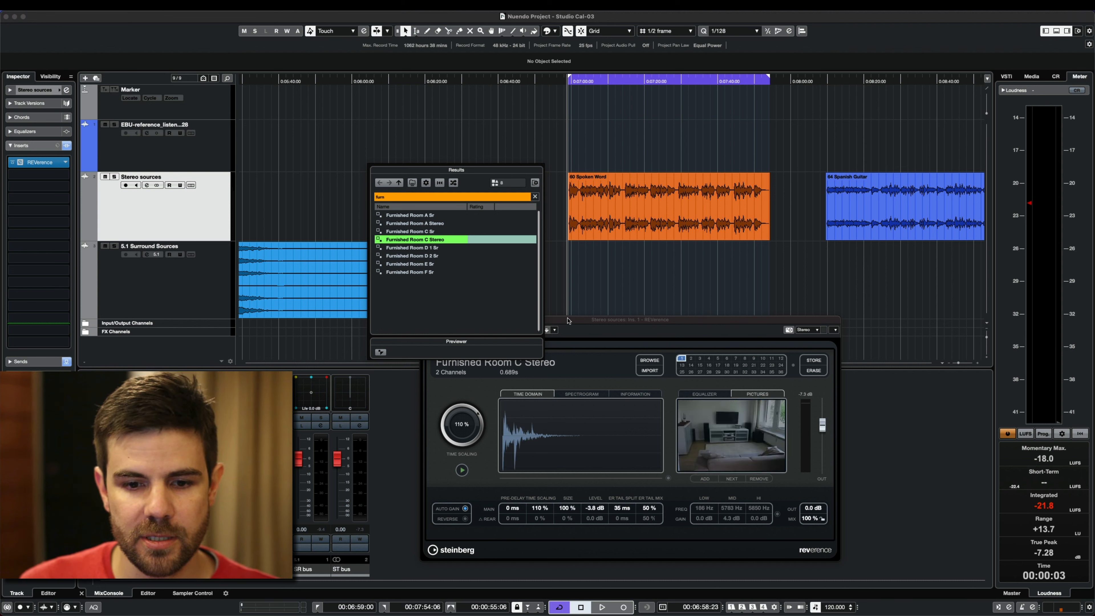
left_click(560, 134)
key("space")
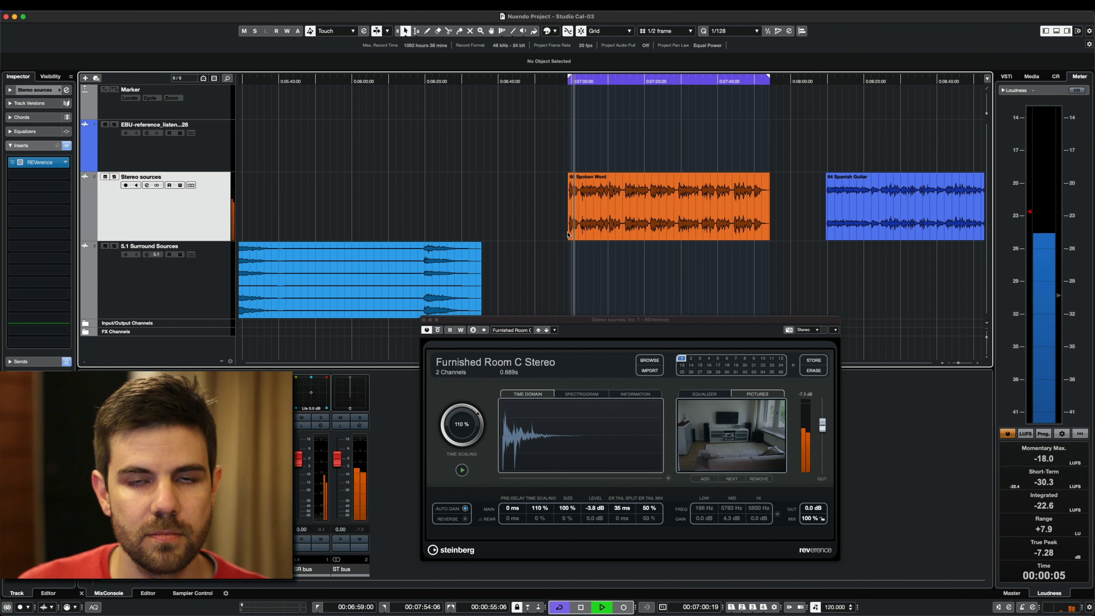
key("space")
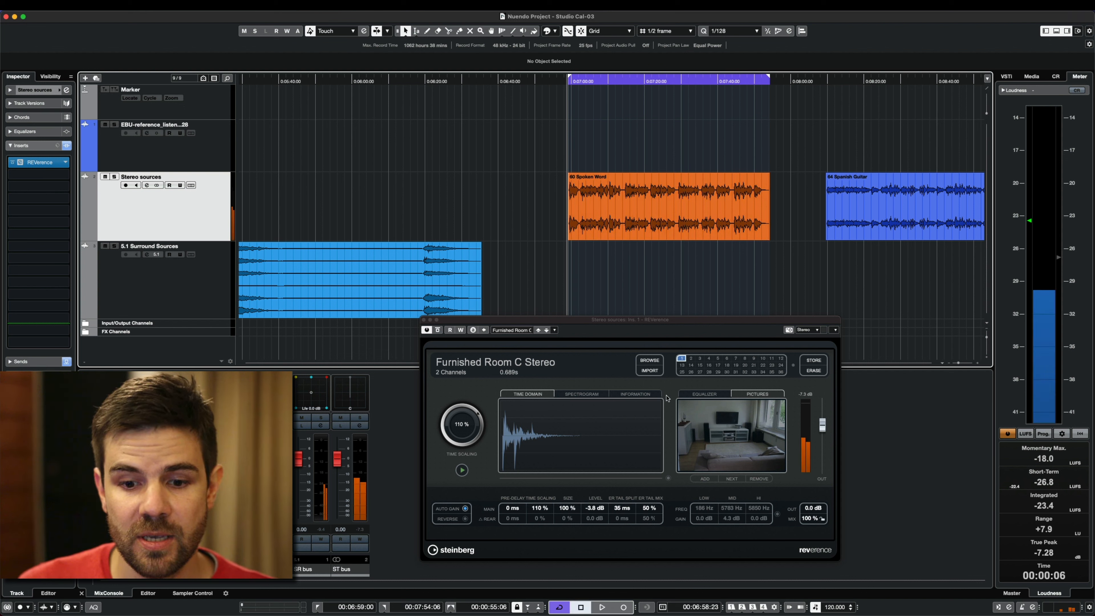
Step: Search the REVerence presets for "tv", load Radio Tv Sr, and audition it on the start of Spoken Word
left_click(517, 331)
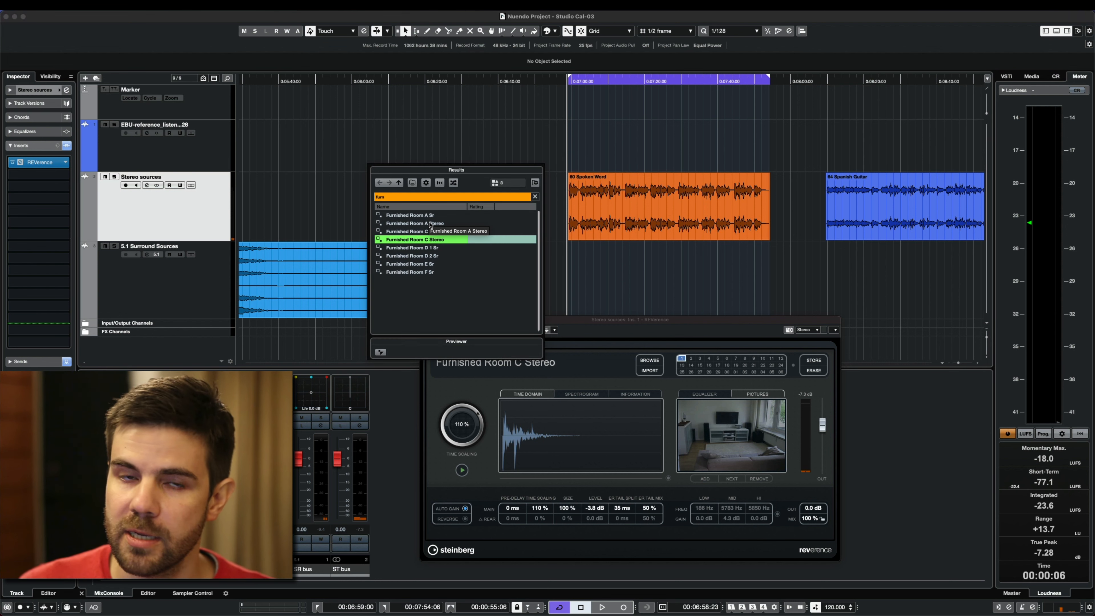
double_click(397, 196)
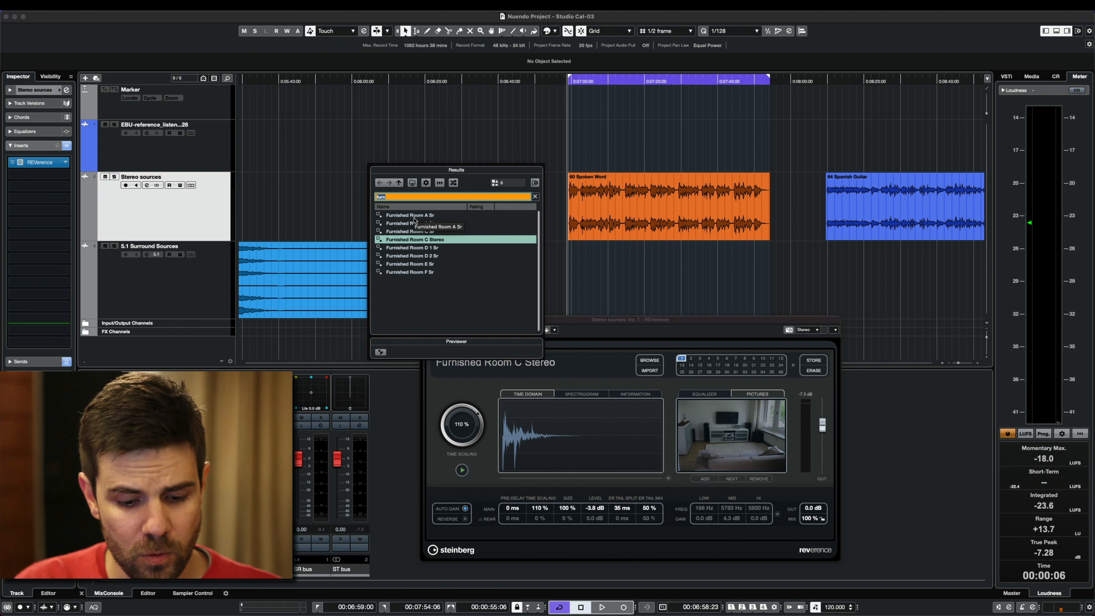
type("tv")
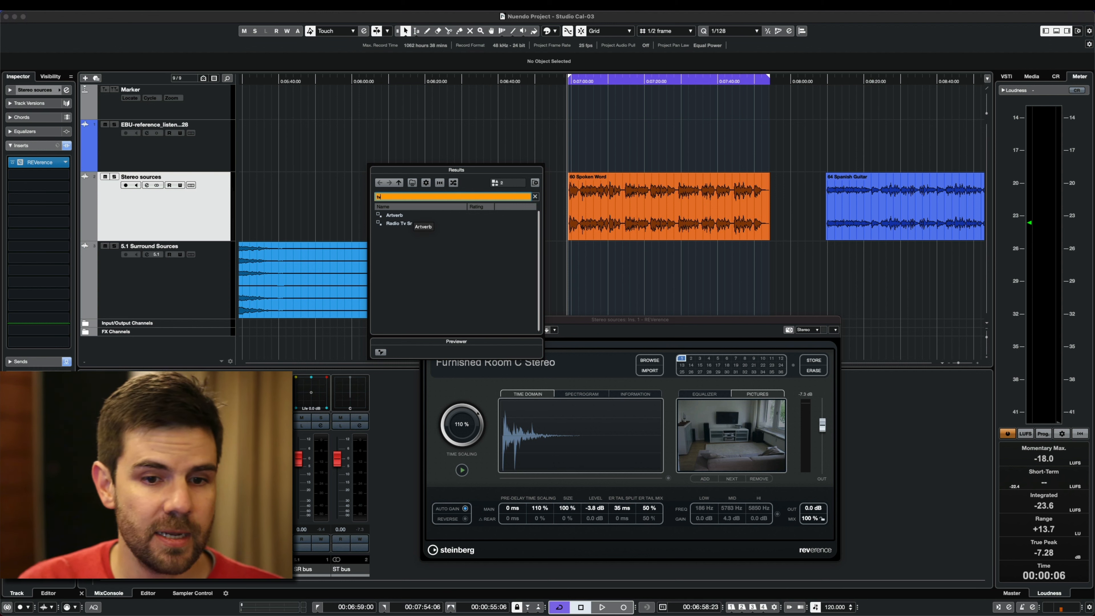
left_click(412, 223)
left_click(642, 320)
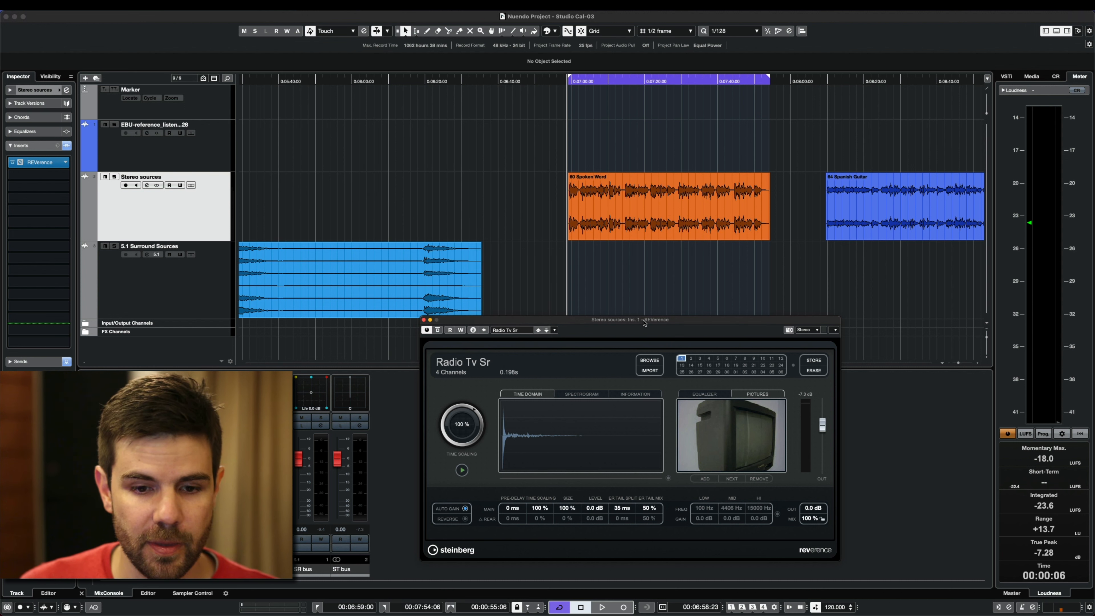
key("space")
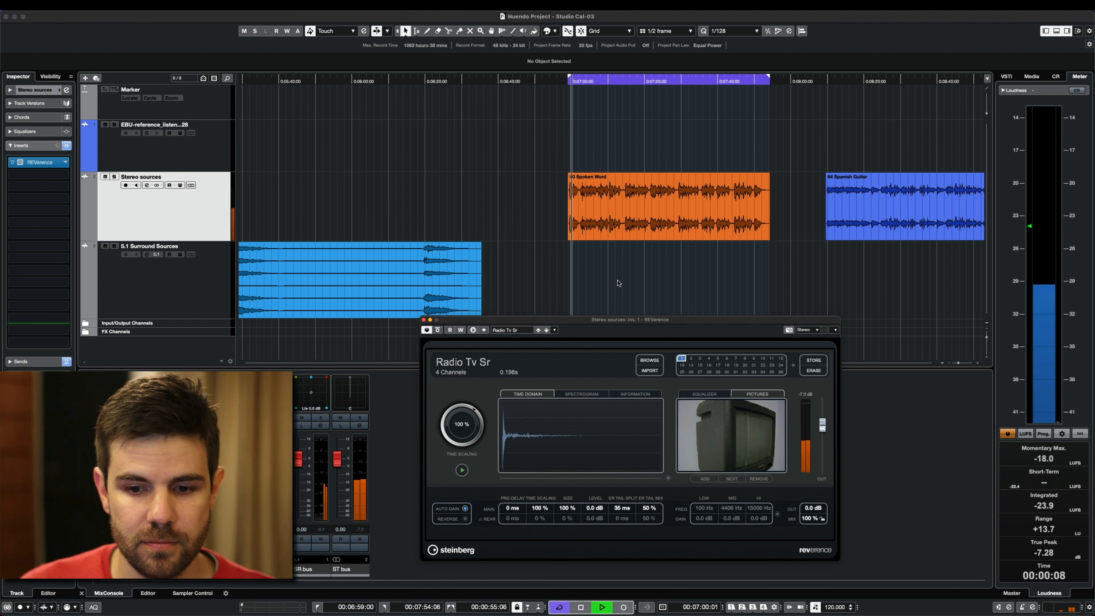
key("space")
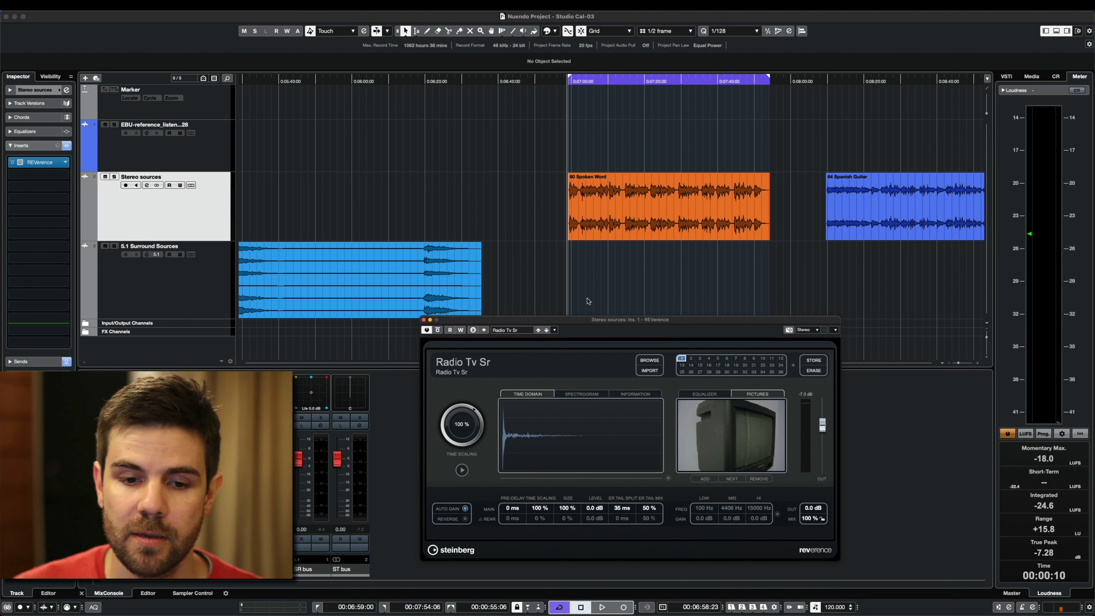
Step: Search the REVerence presets for "through", load Through Glass Sr, and audition it on the start of Spoken Word
left_click(510, 330)
left_click(459, 196)
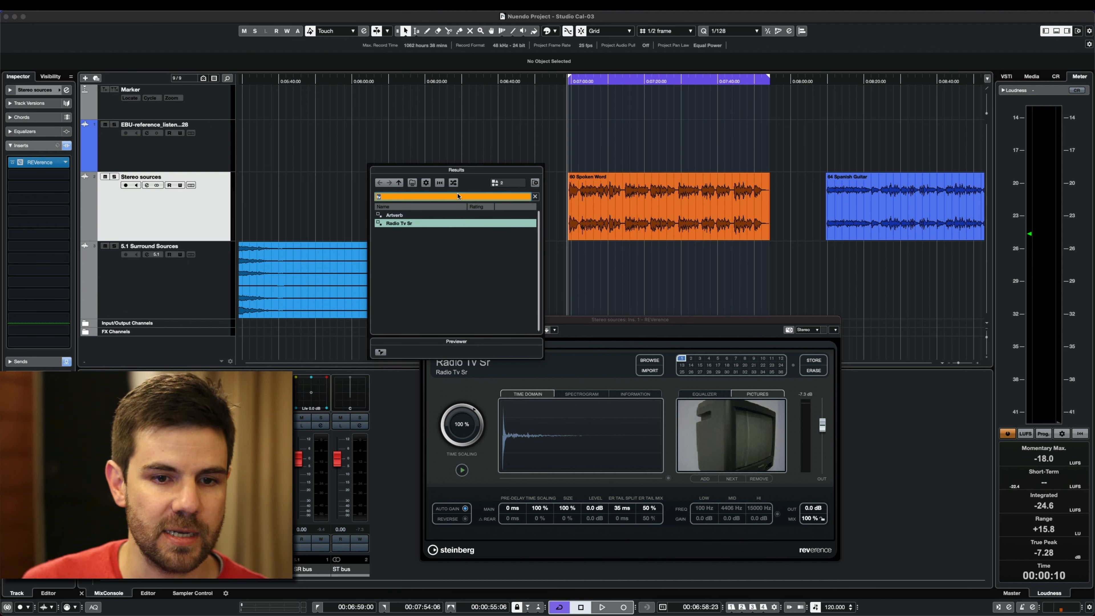
type("through")
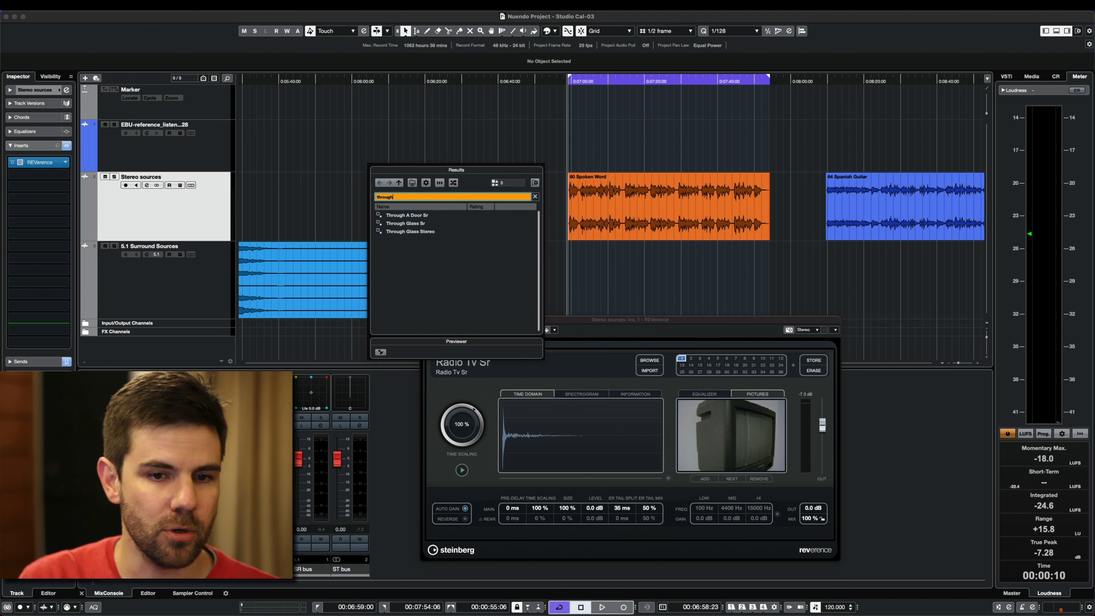
left_click(409, 224)
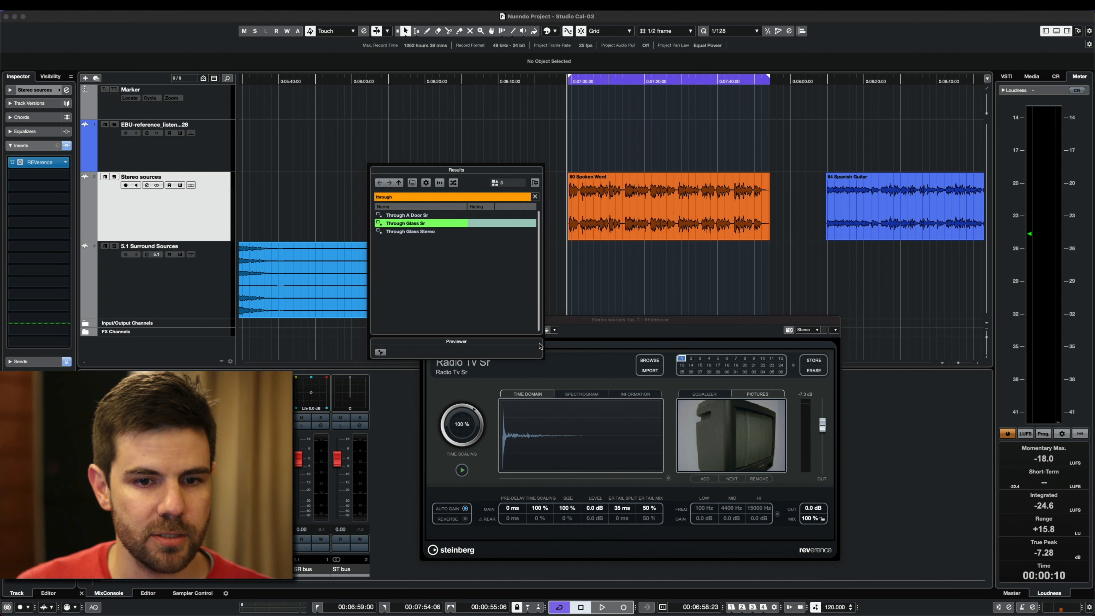
left_click(568, 131)
key("space")
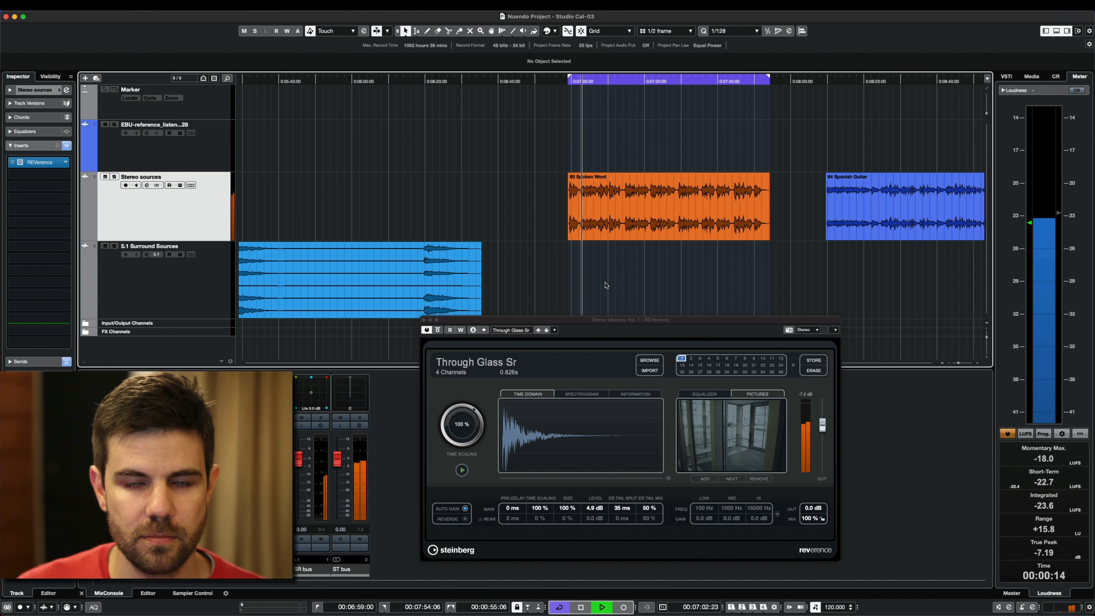
key("space")
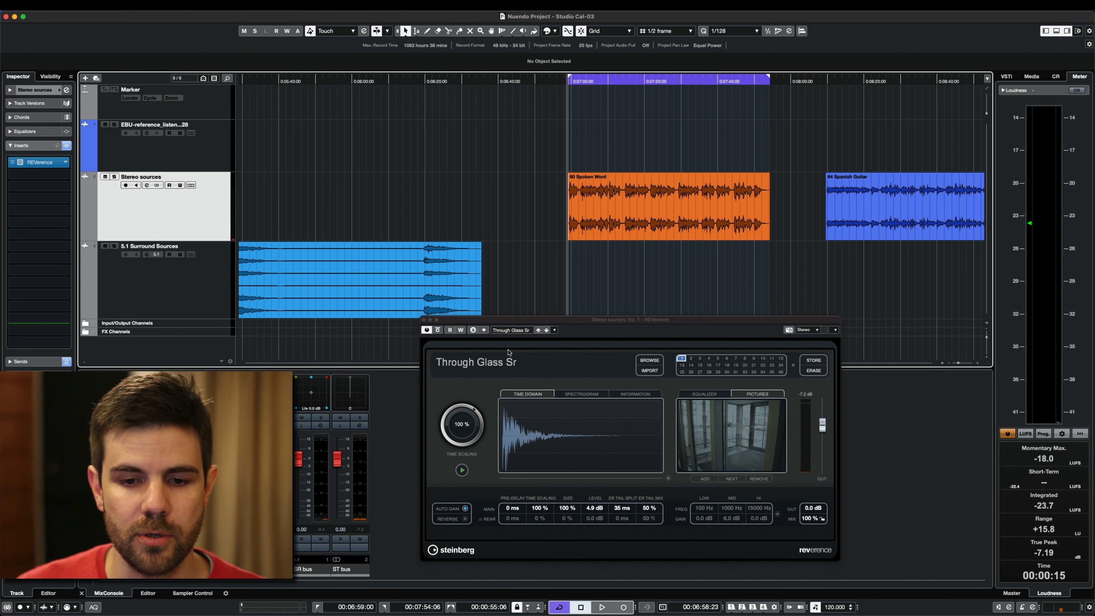
Step: Remove REVerence from the Stereo sources inserts and audition the start of Spoken Word without reverb
left_click(43, 162)
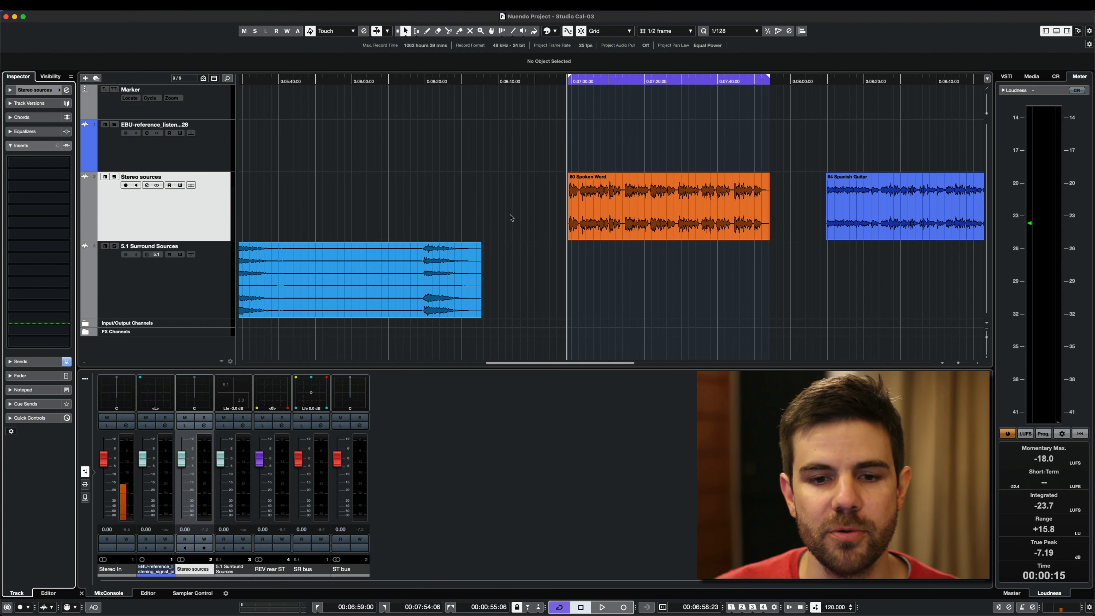
left_click(641, 234)
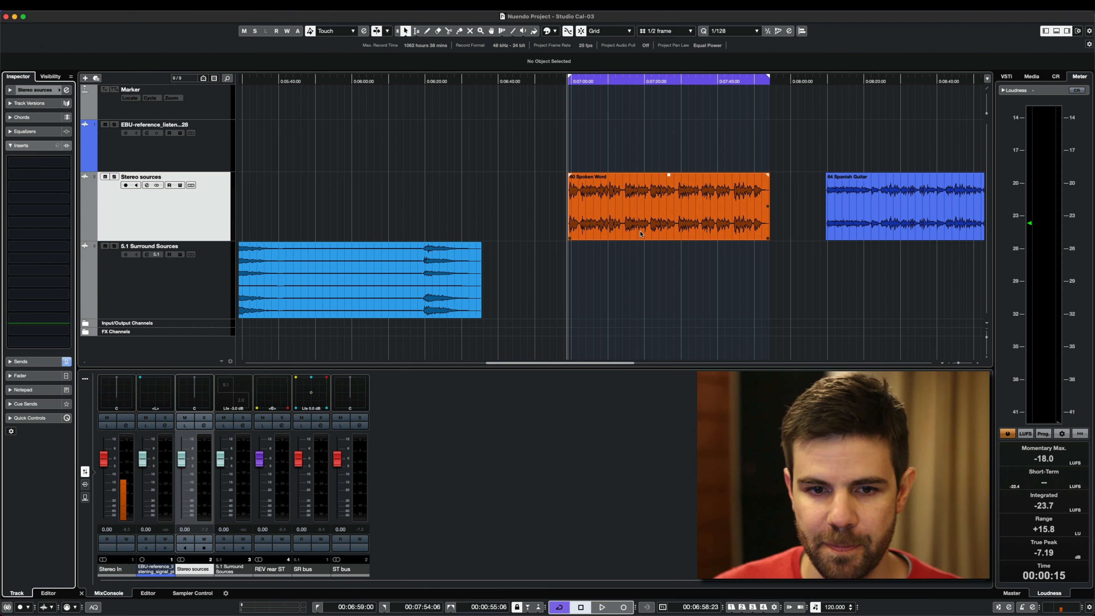
left_click(505, 208)
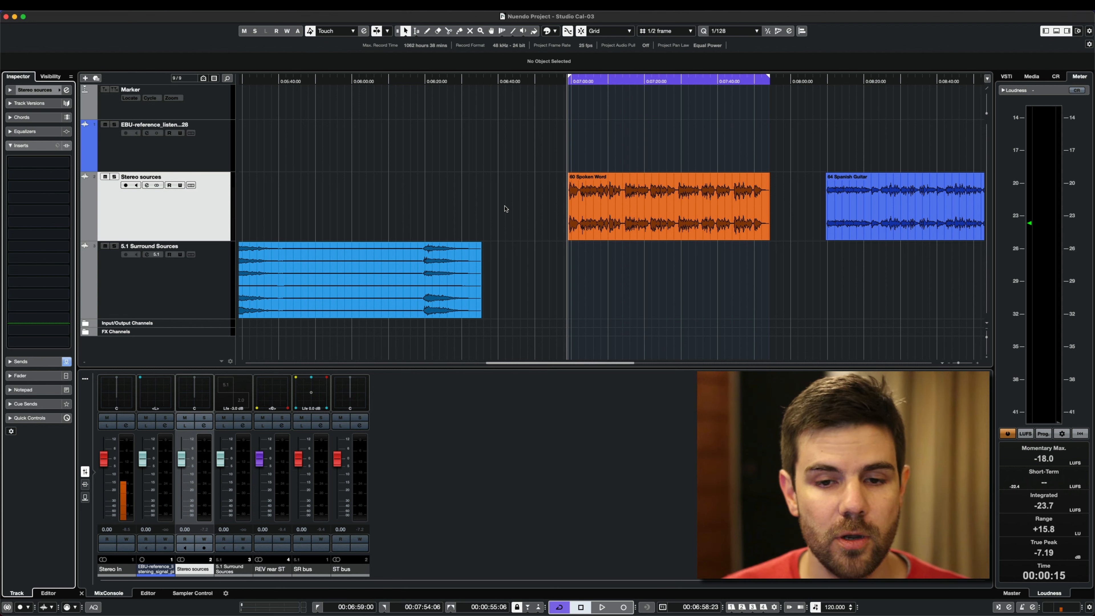
left_click(615, 221)
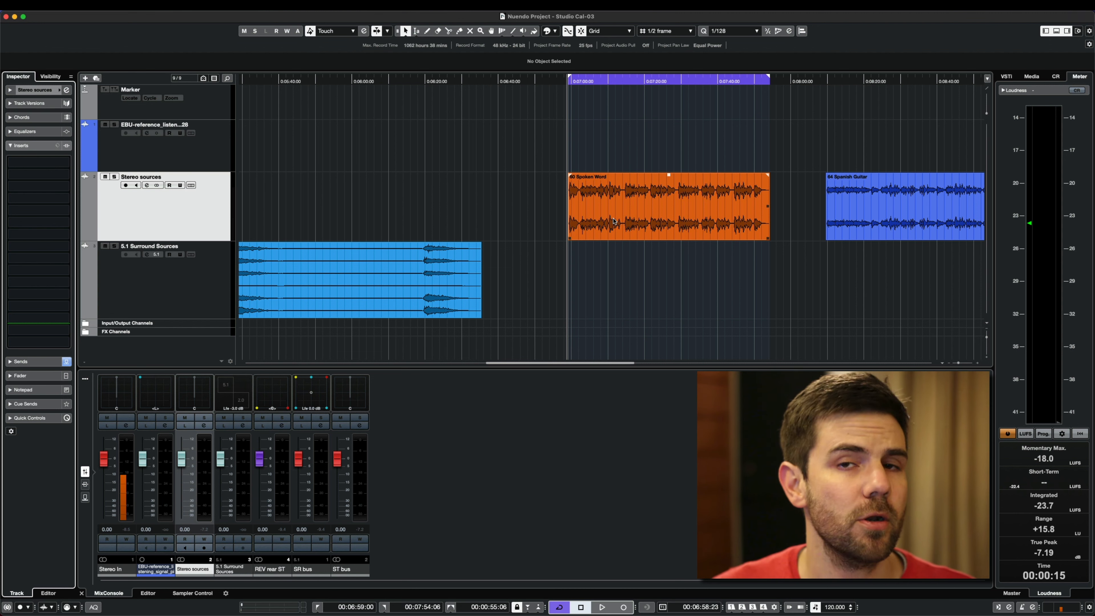
key("space")
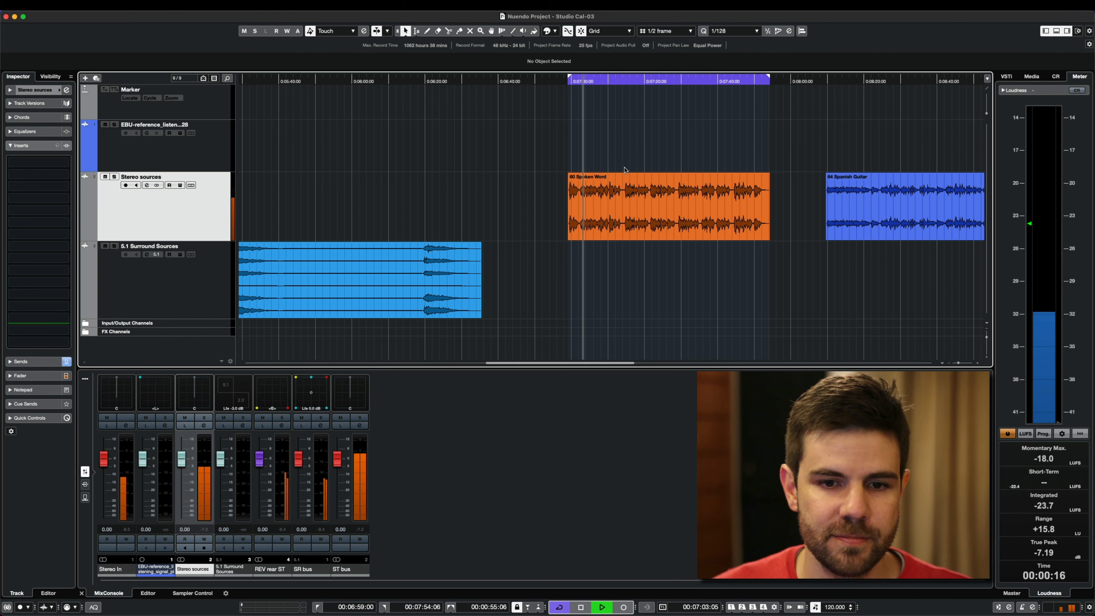
key("space")
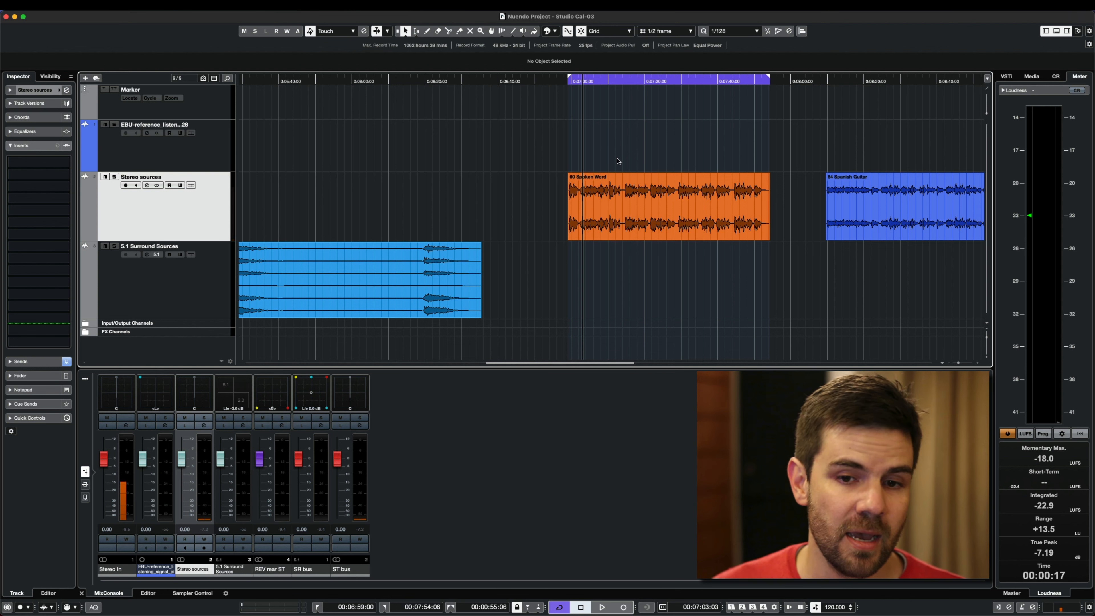
Step: Deactivate Return to Start Position on Stop and play briefly from just ahead of the Spoken Word clip
left_click_drag(569, 82, 560, 84)
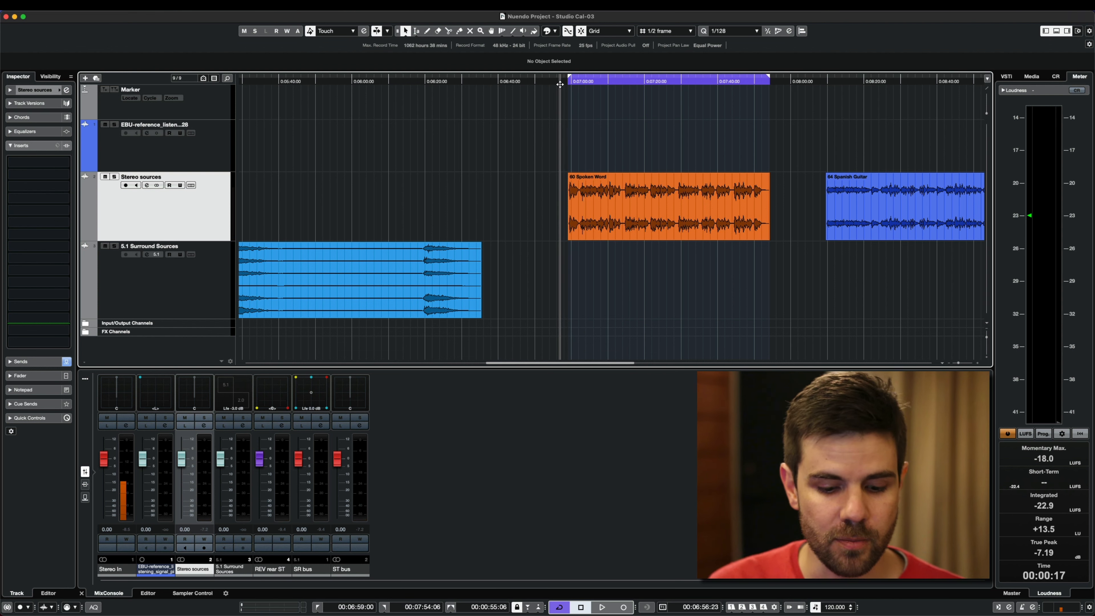
key("space")
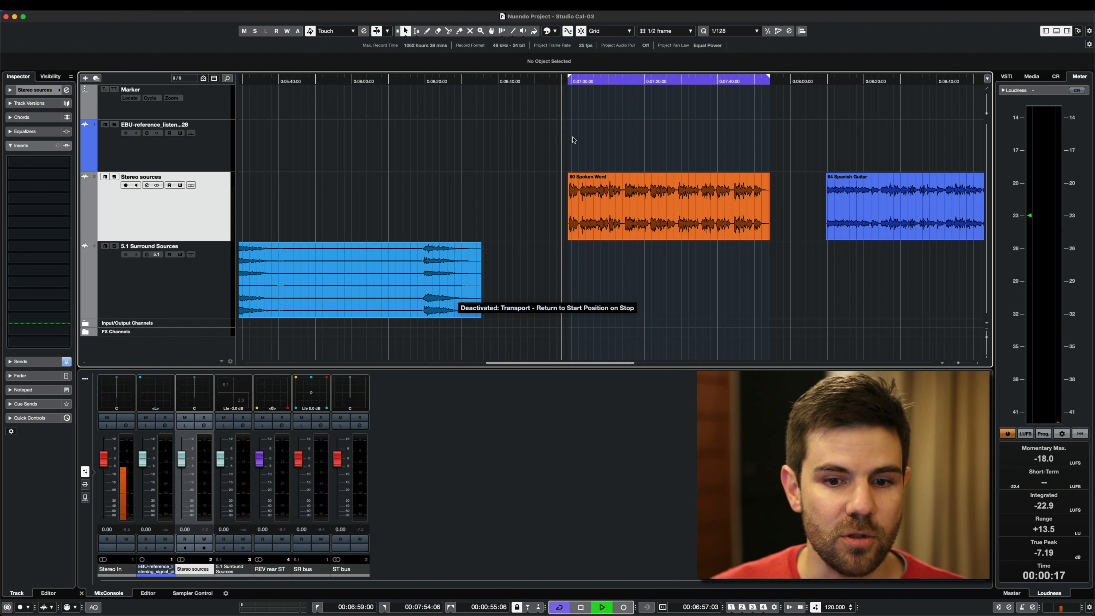
key("space")
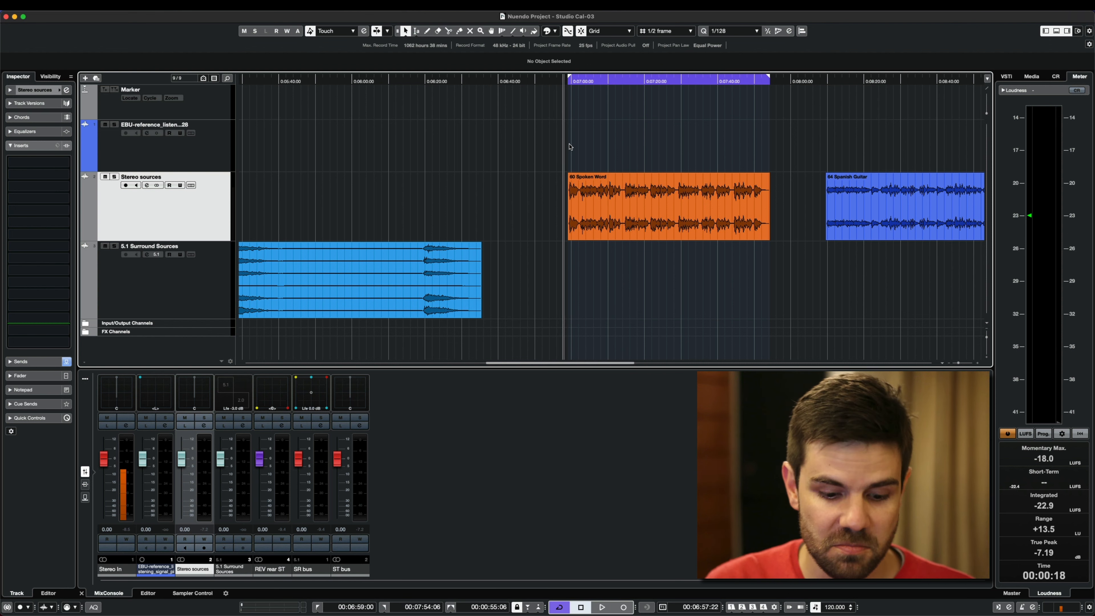
key("alt+space")
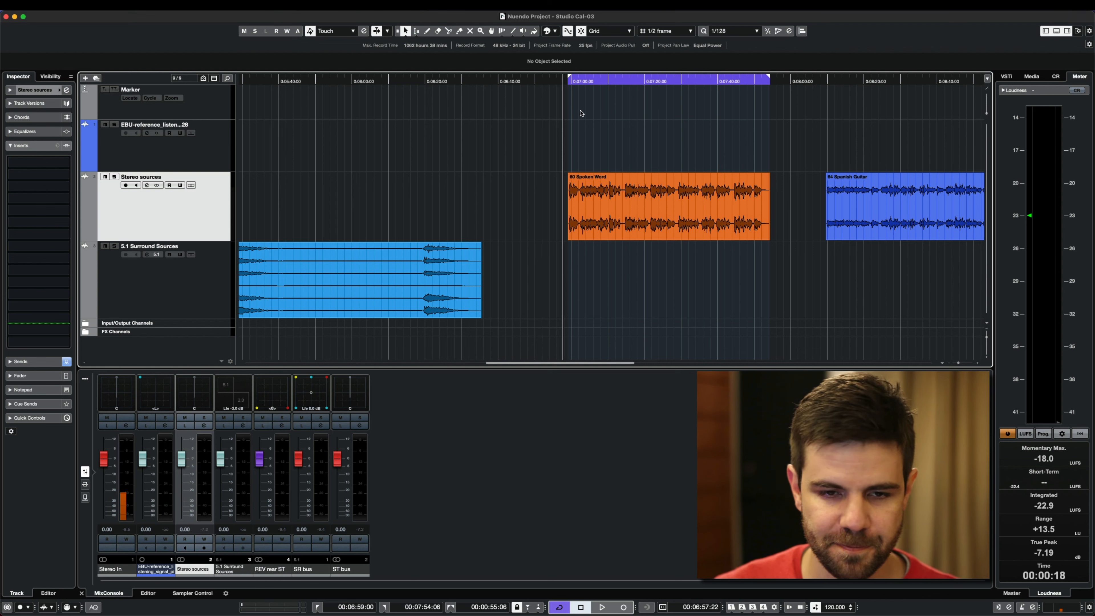
Step: Bring up the Audio Connections outputs and inspect the port assignments of the ST bus
scroll(578, 142, "down", 3)
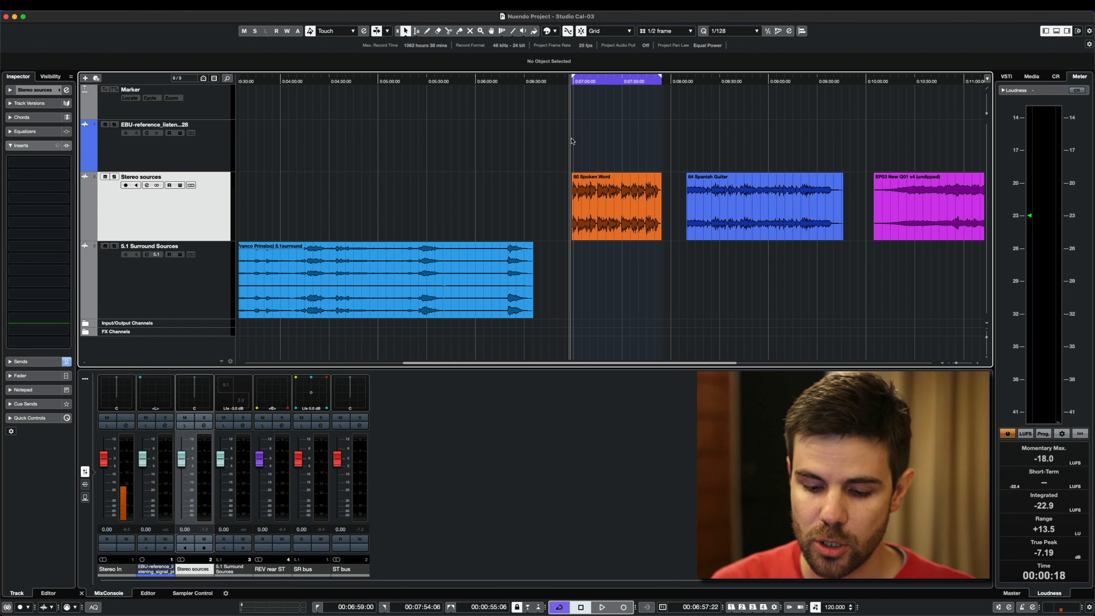
key("F4")
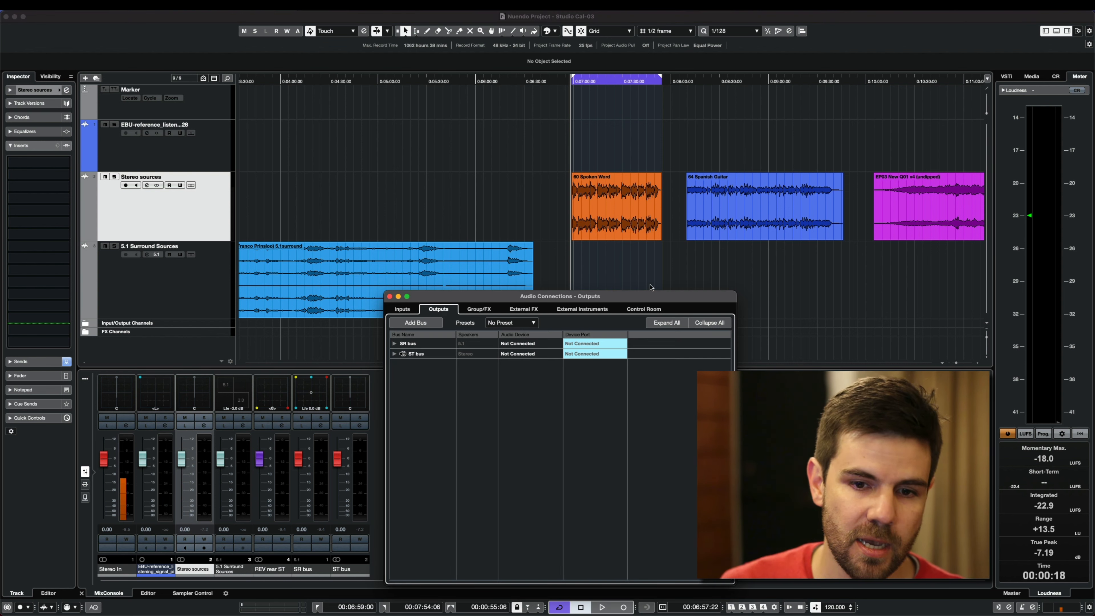
left_click_drag(604, 285, 619, 138)
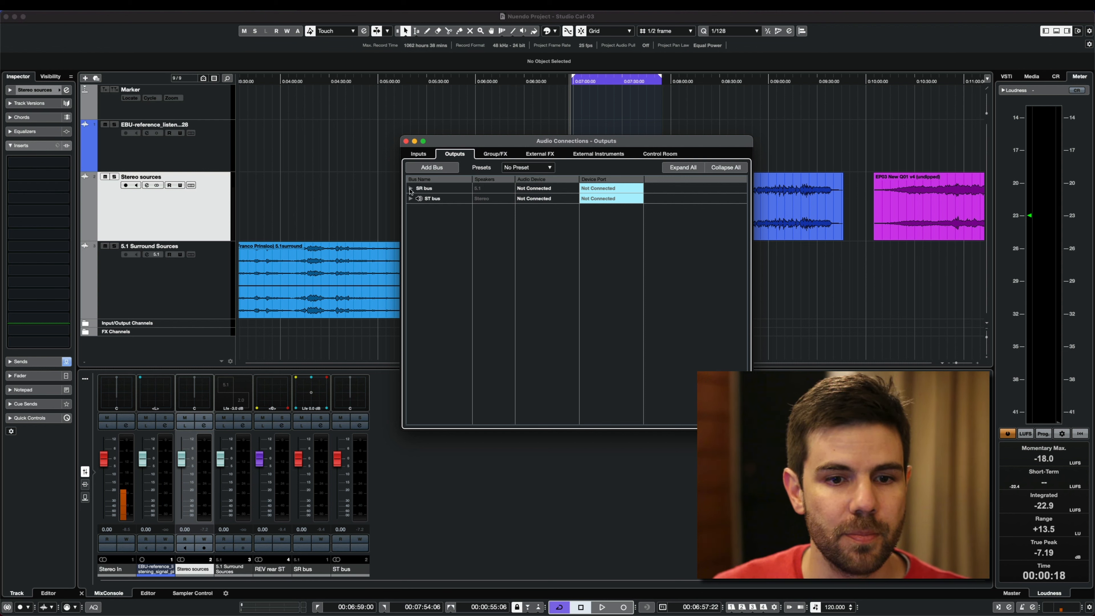
left_click(411, 198)
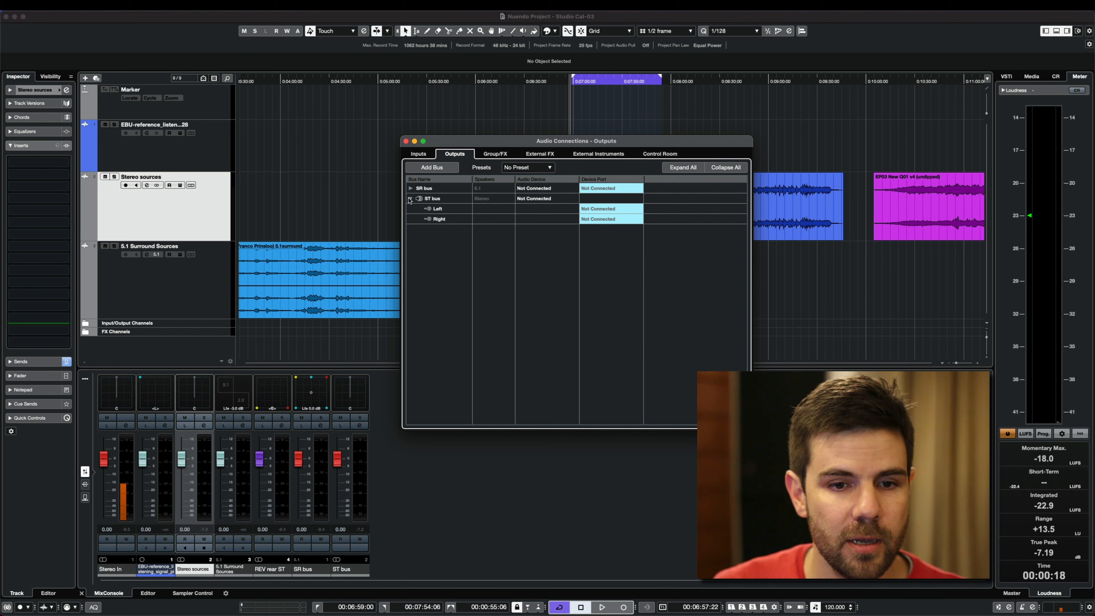
double_click(432, 199)
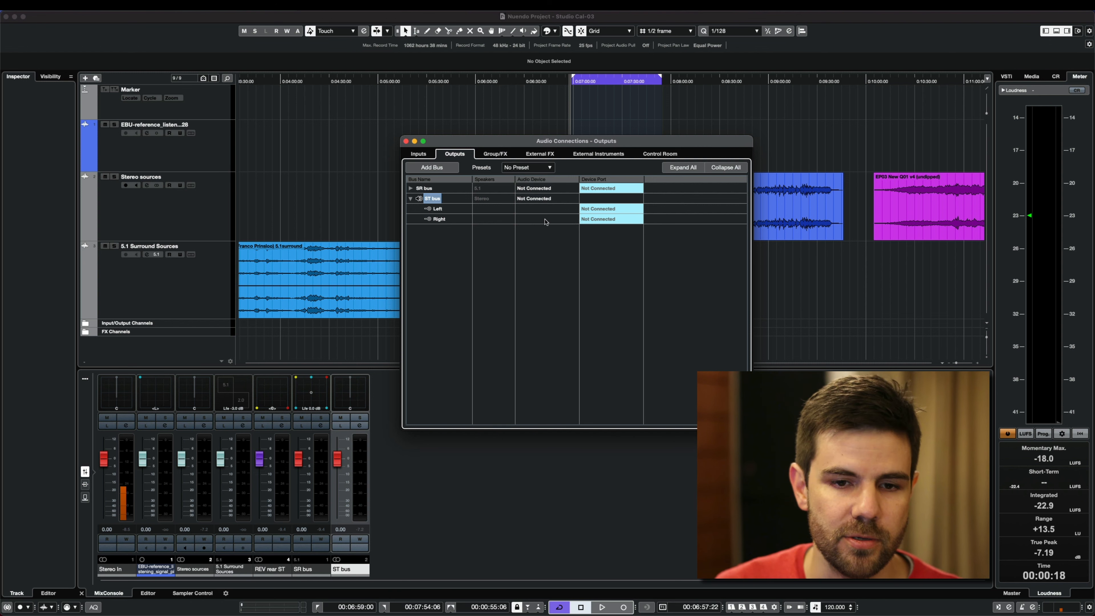
Step: Review the channel types that can be added to the Control Room and inspect the NeuST monitor's port assignments
left_click(660, 153)
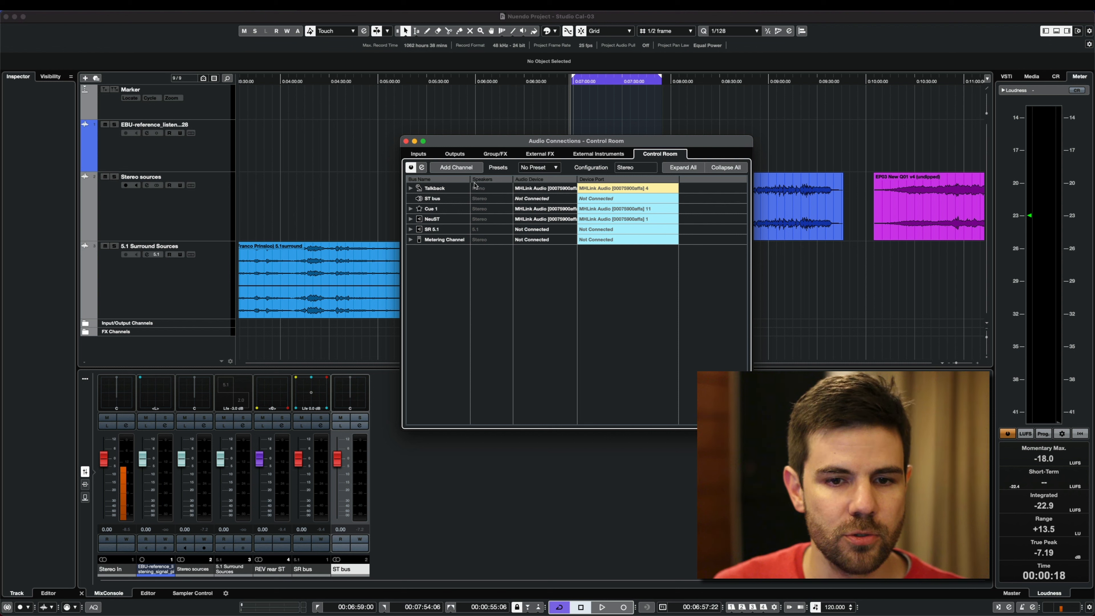
left_click(456, 167)
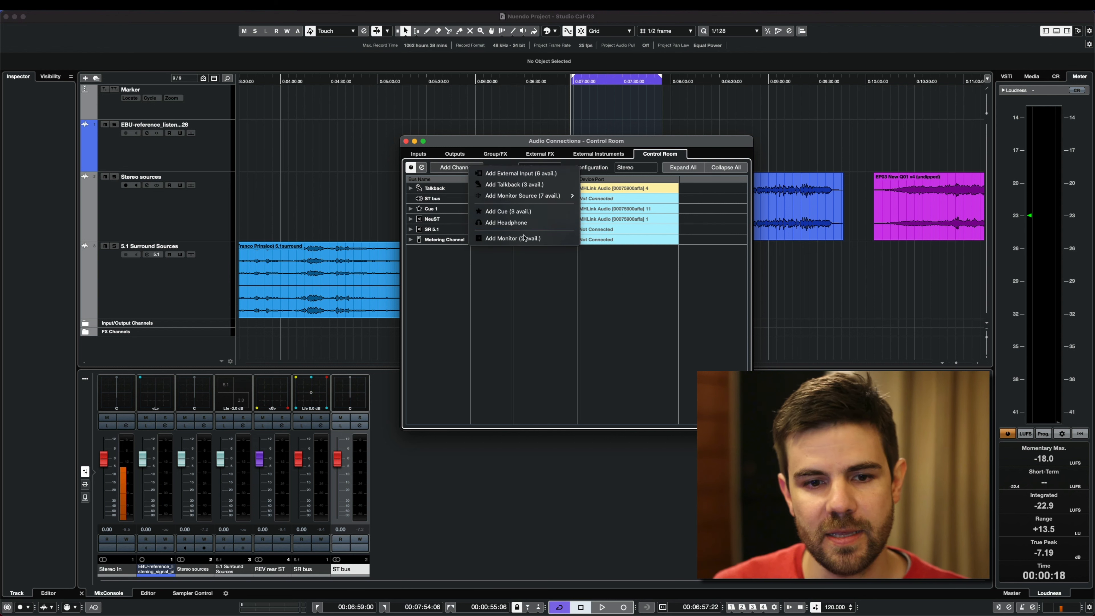
left_click(552, 284)
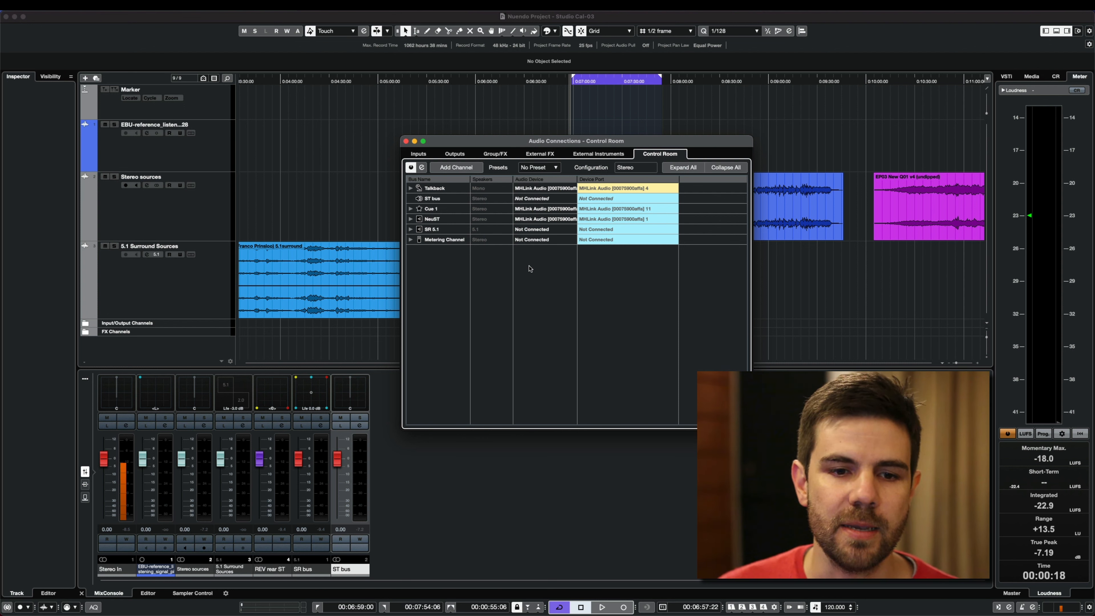
left_click(411, 219)
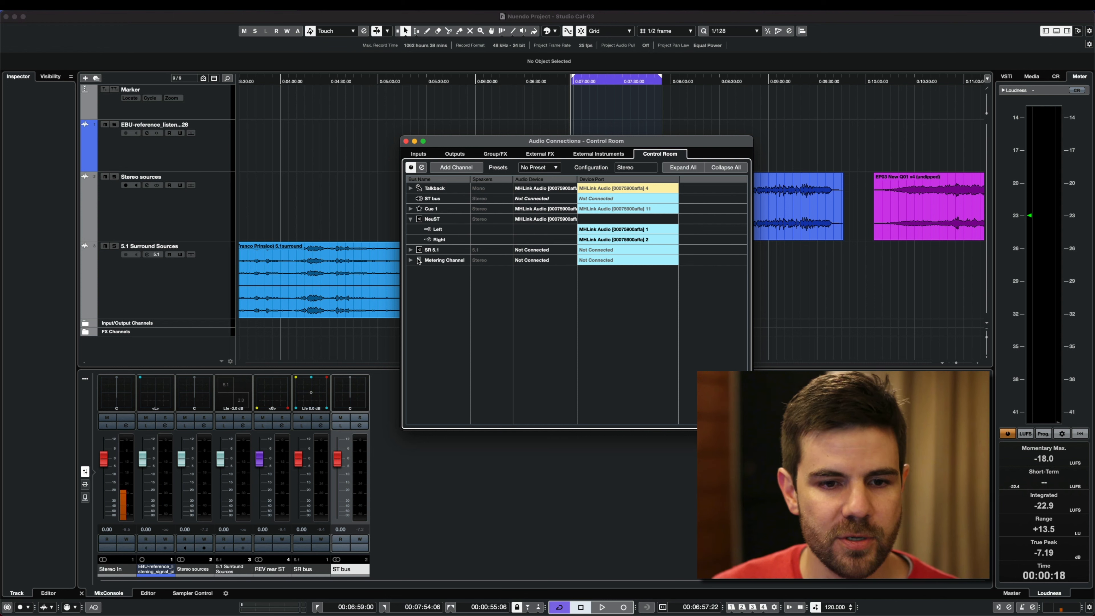
left_click(449, 221)
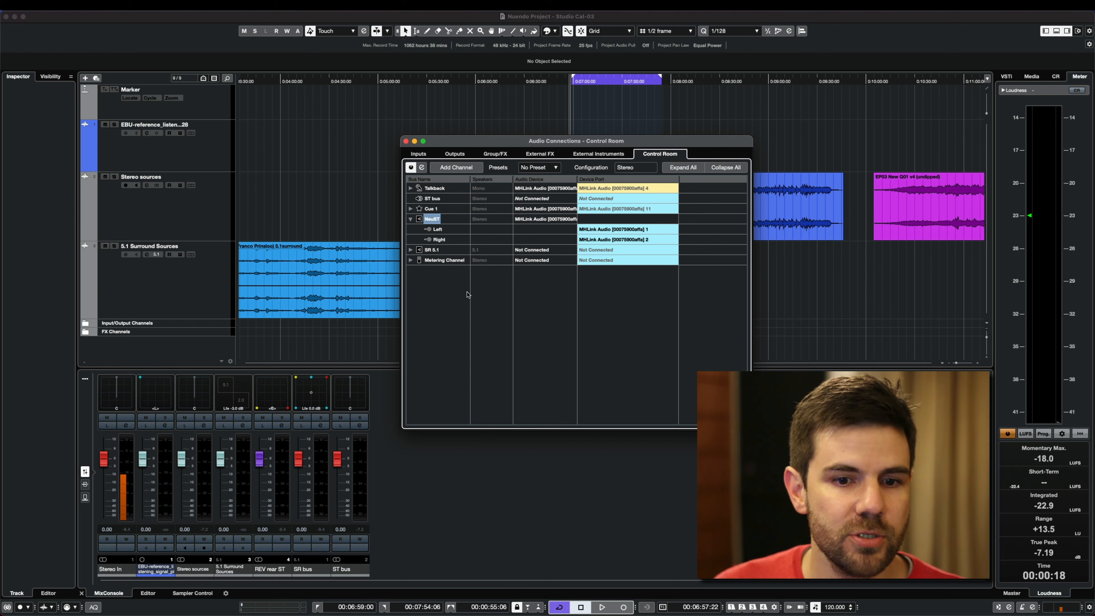
Step: Assign the six channels of the SR 5.1 monitor to MHLink Audio ports 1 to 6
left_click(410, 250)
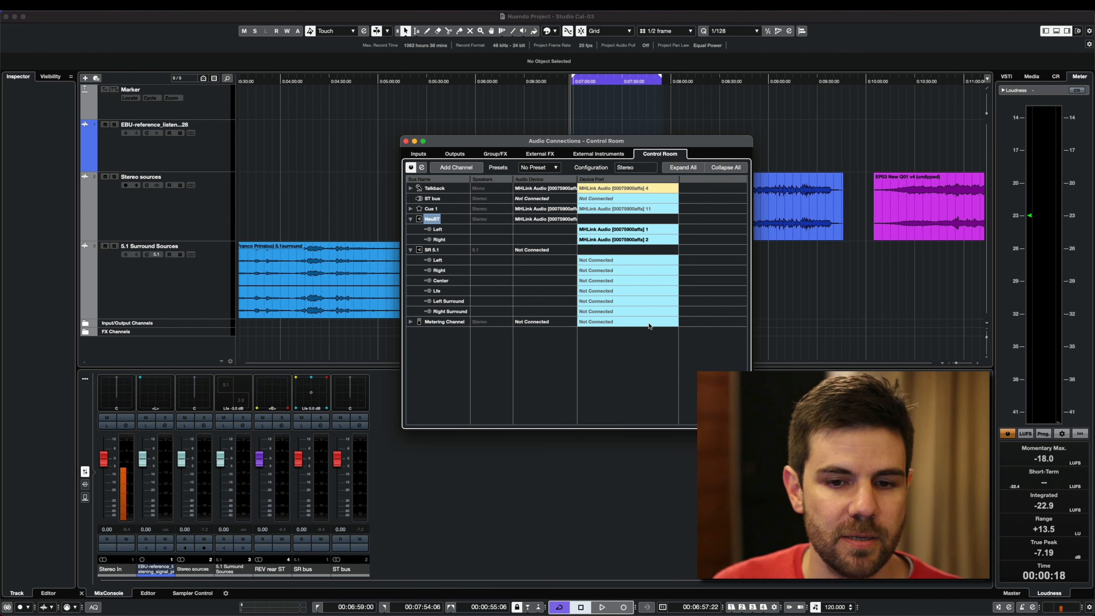
left_click(618, 261)
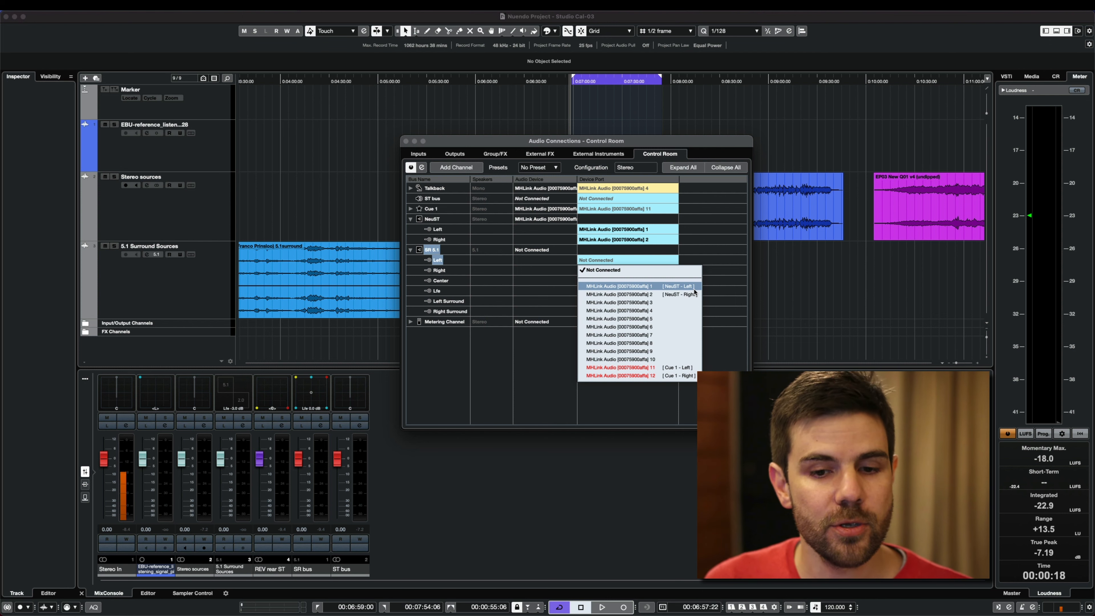
left_click(539, 361)
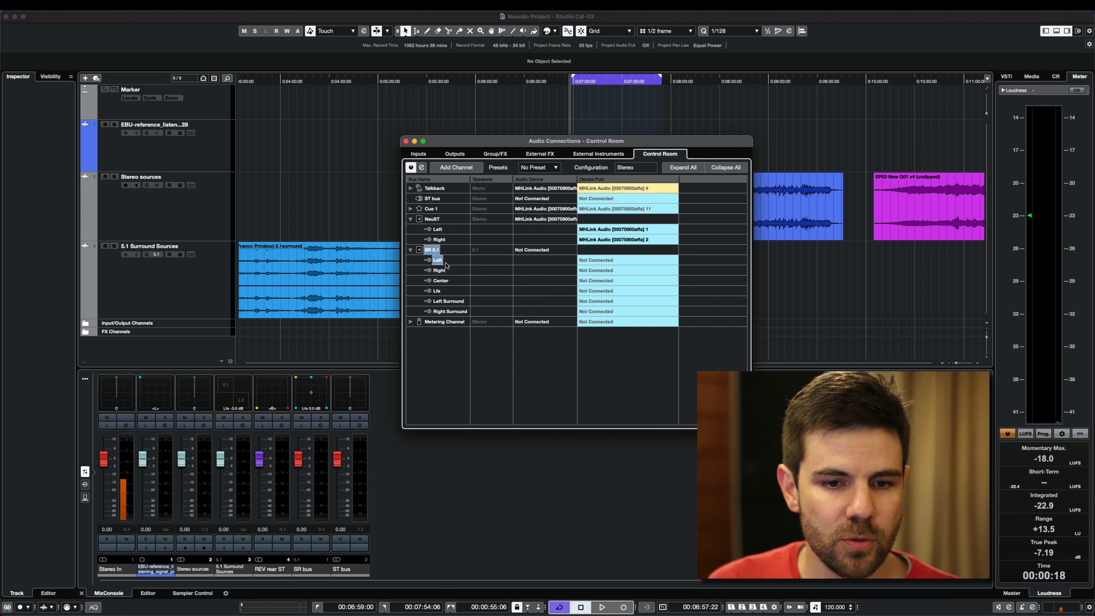
left_click(449, 311, "shift")
left_click(601, 260)
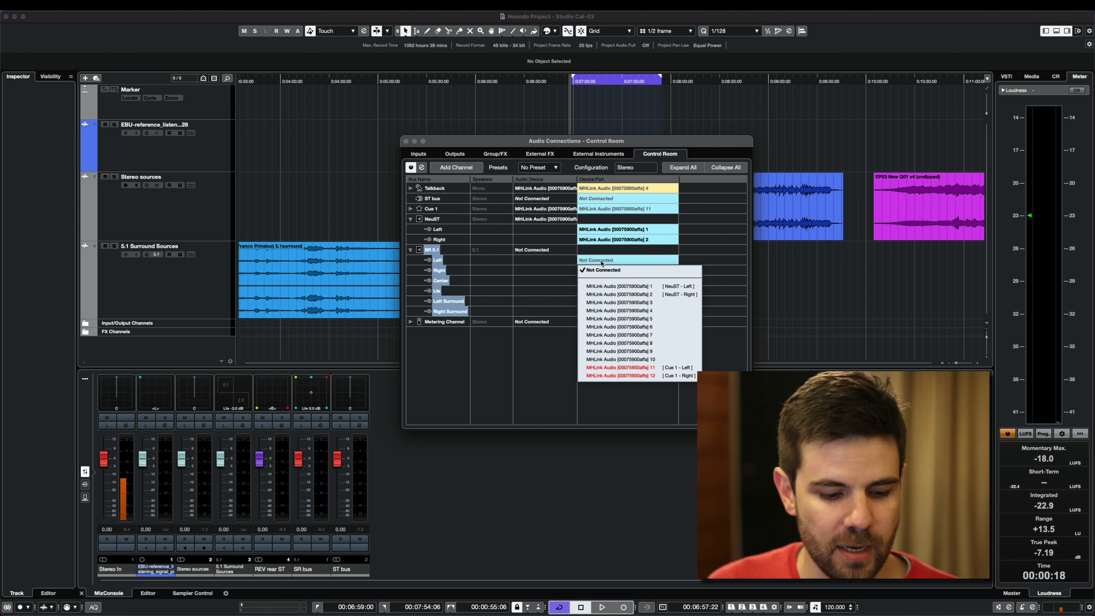
left_click(623, 286)
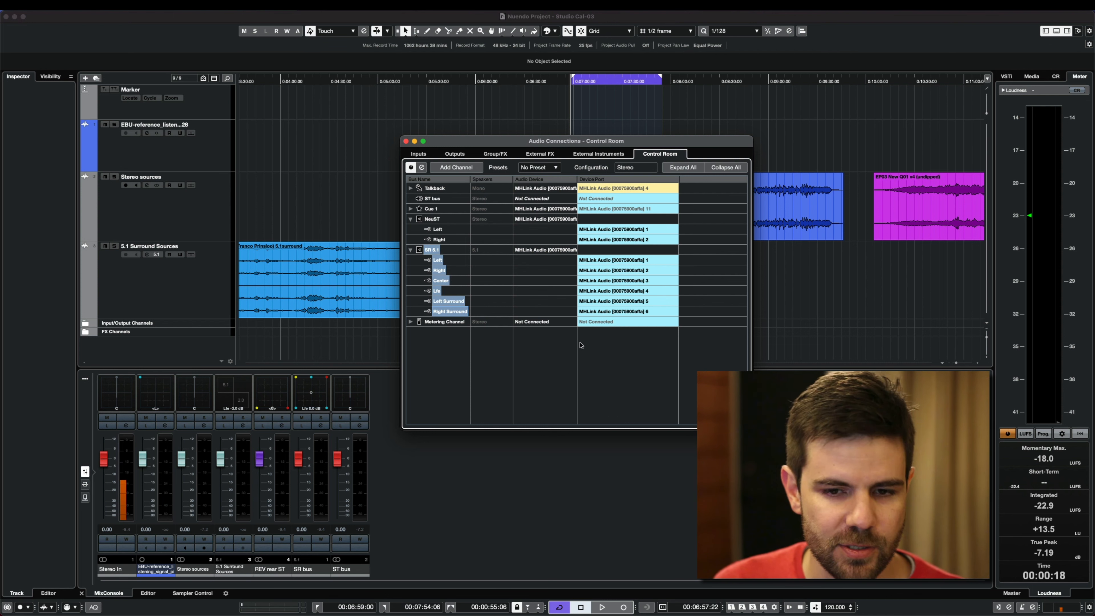
left_click(650, 353)
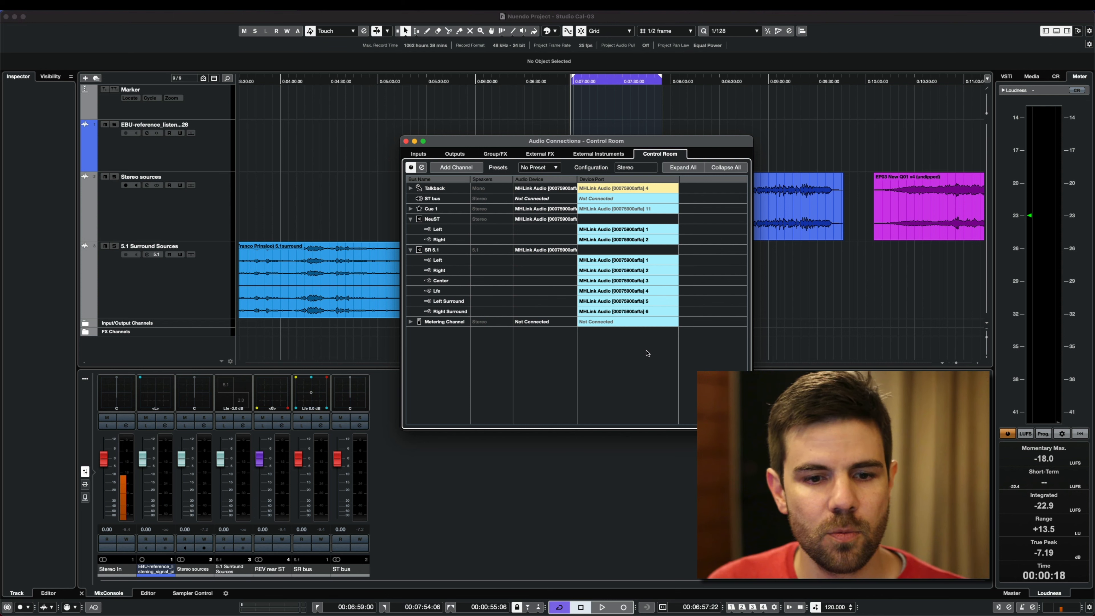
Step: Add a stereo monitor channel named YamST to the Control Room
left_click(460, 168)
mouse_move(516, 194)
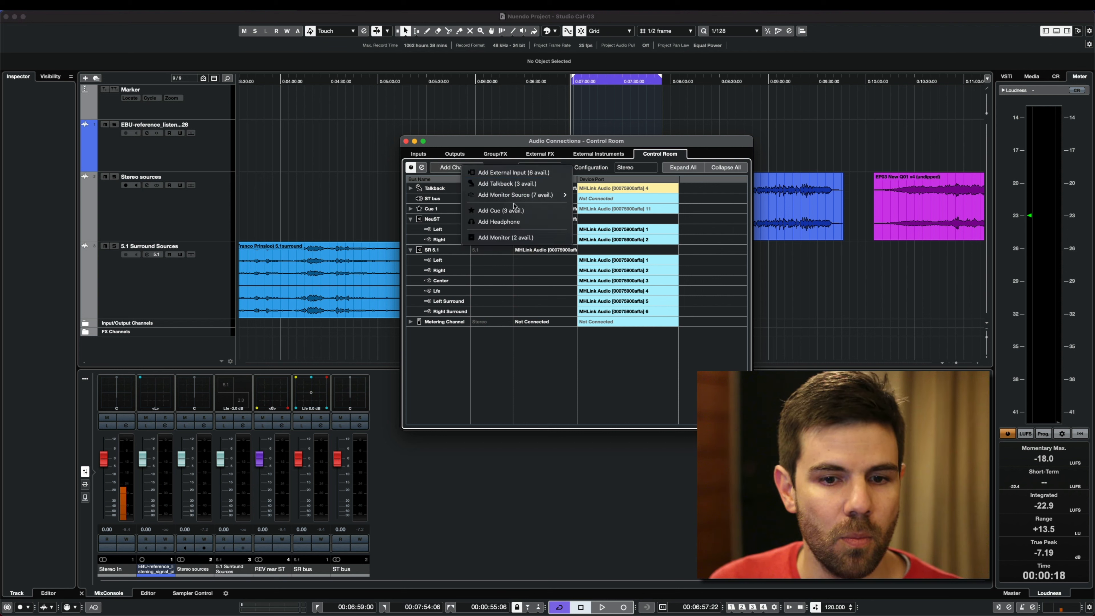
left_click(515, 238)
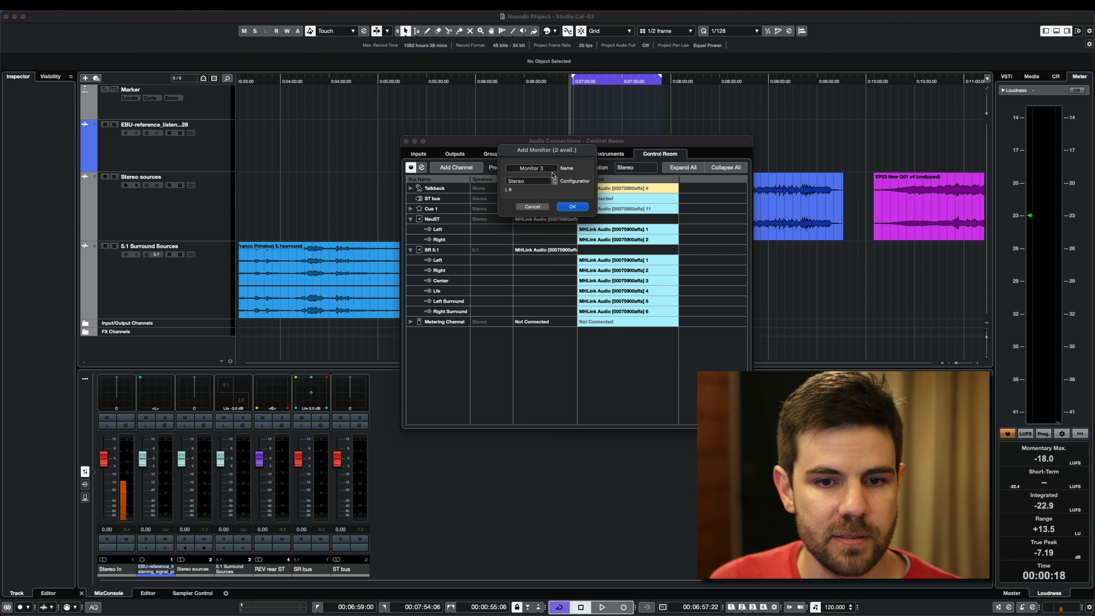
left_click(552, 169)
type("Ya")
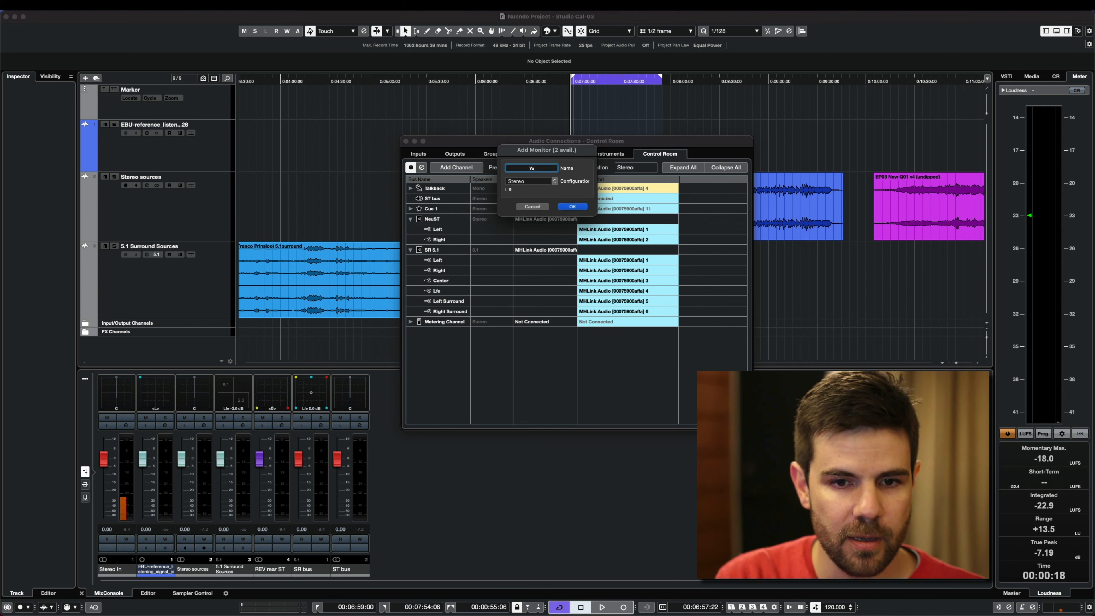
type("ma")
type("T")
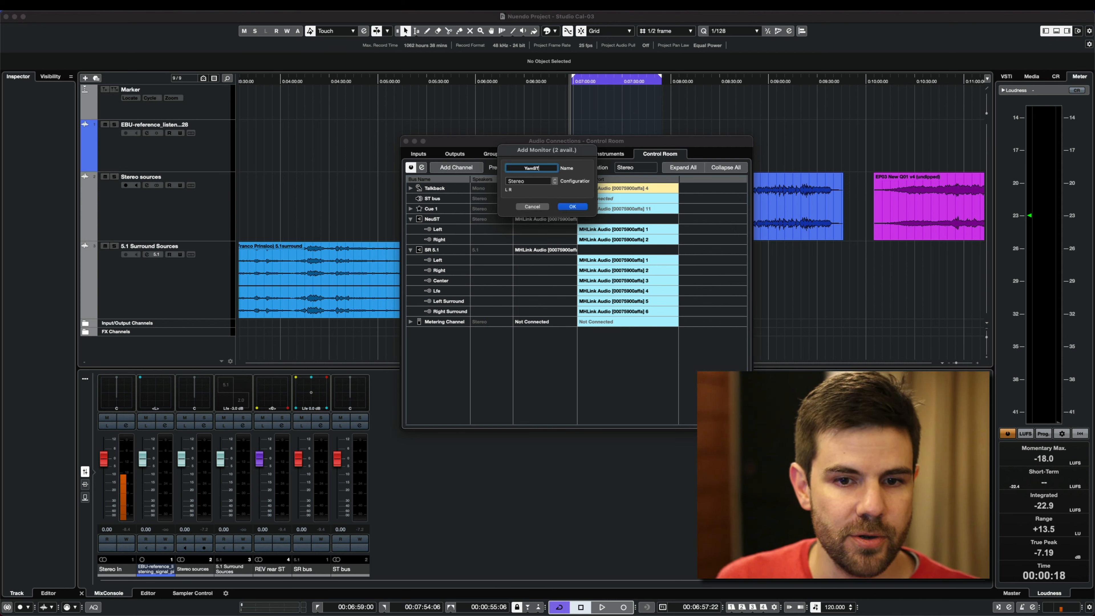
left_click(575, 206)
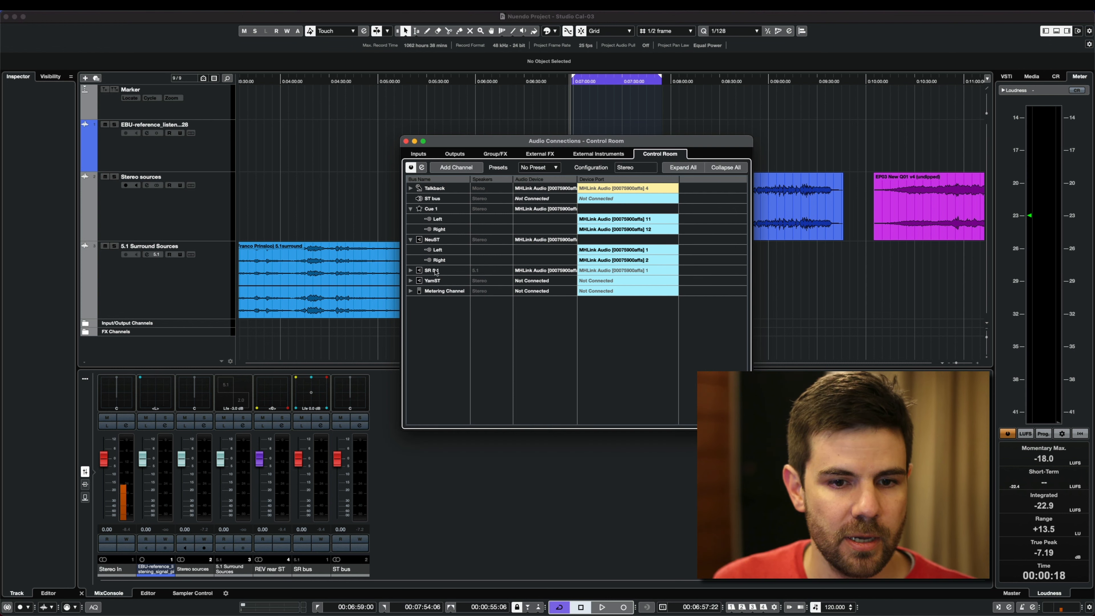
Step: Assign the left and right channels of the YamST monitor to MHLink Audio ports 7 and 8
left_click(410, 270)
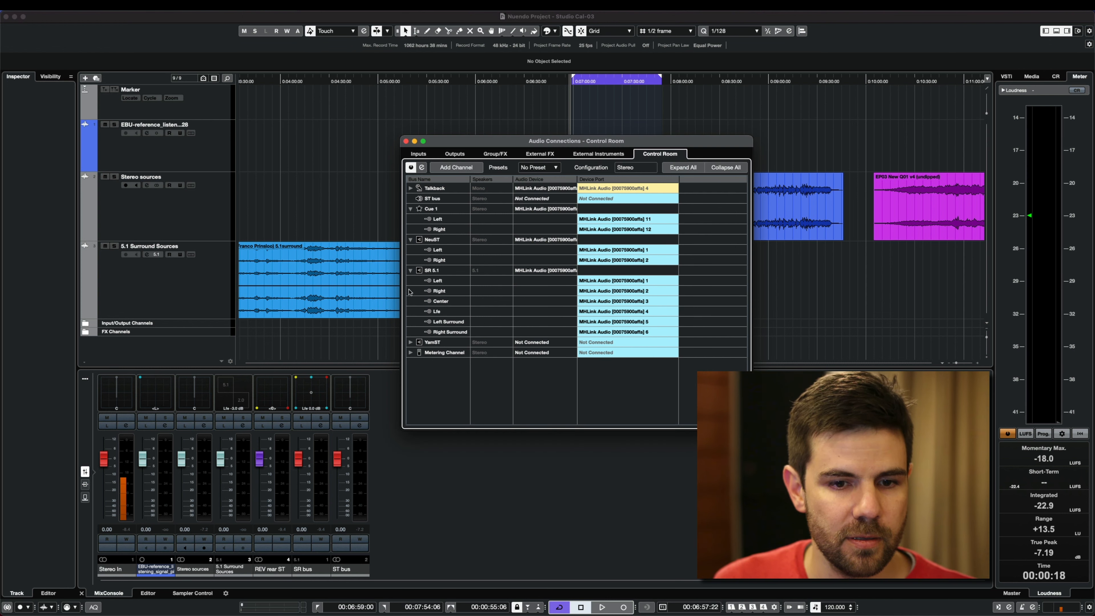
left_click(410, 342)
left_click(591, 352)
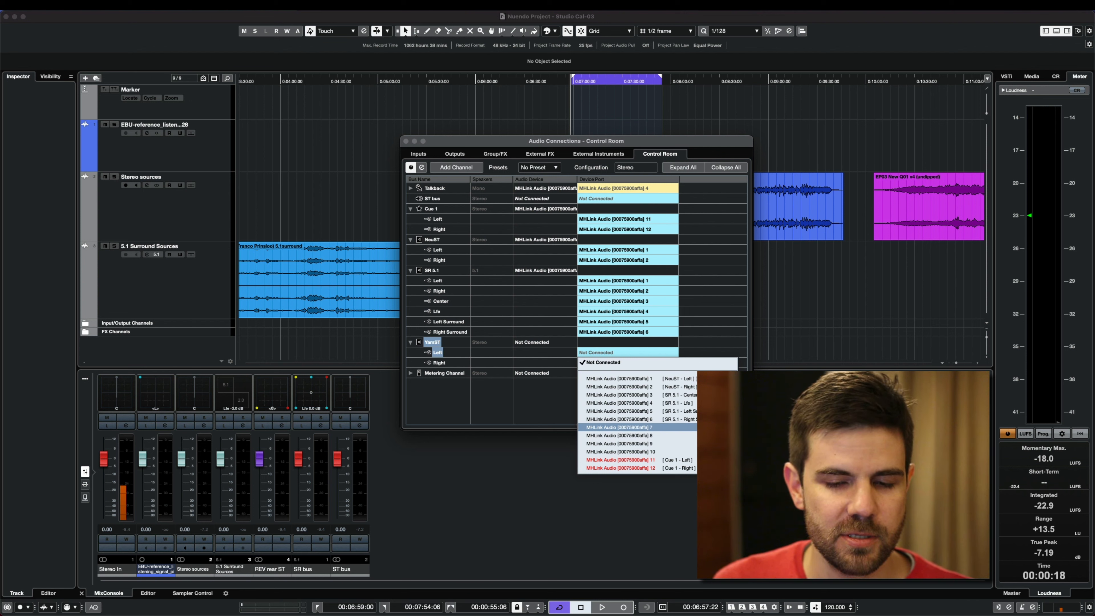
left_click(674, 427)
left_click(654, 362)
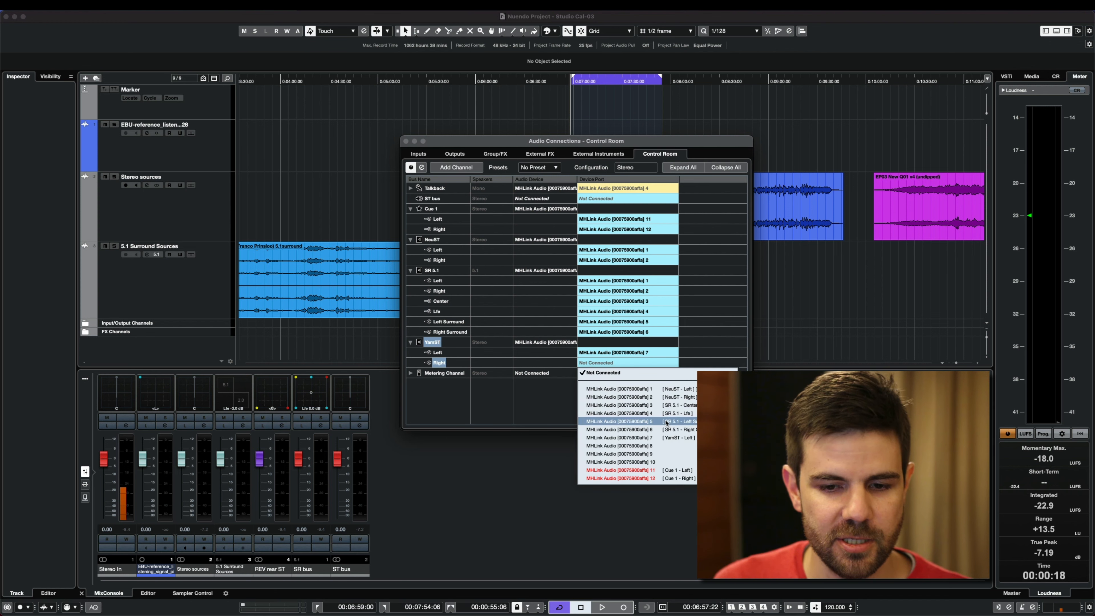
left_click(677, 448)
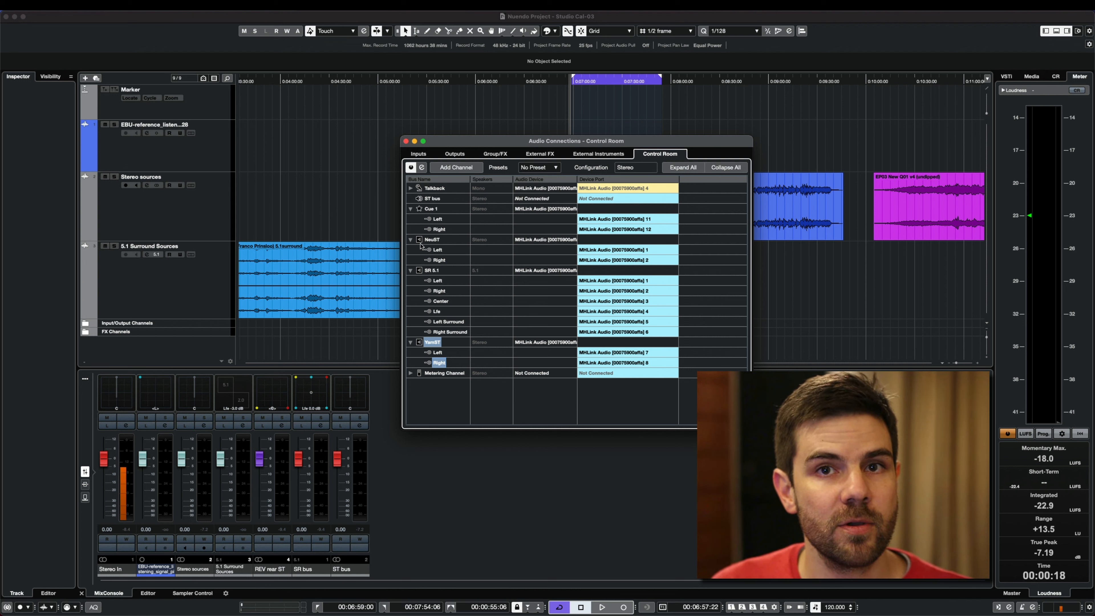
Step: Close the audio connections and bring up the Control Room's monitor list with the SR 5.1 monitor active
left_click(434, 240)
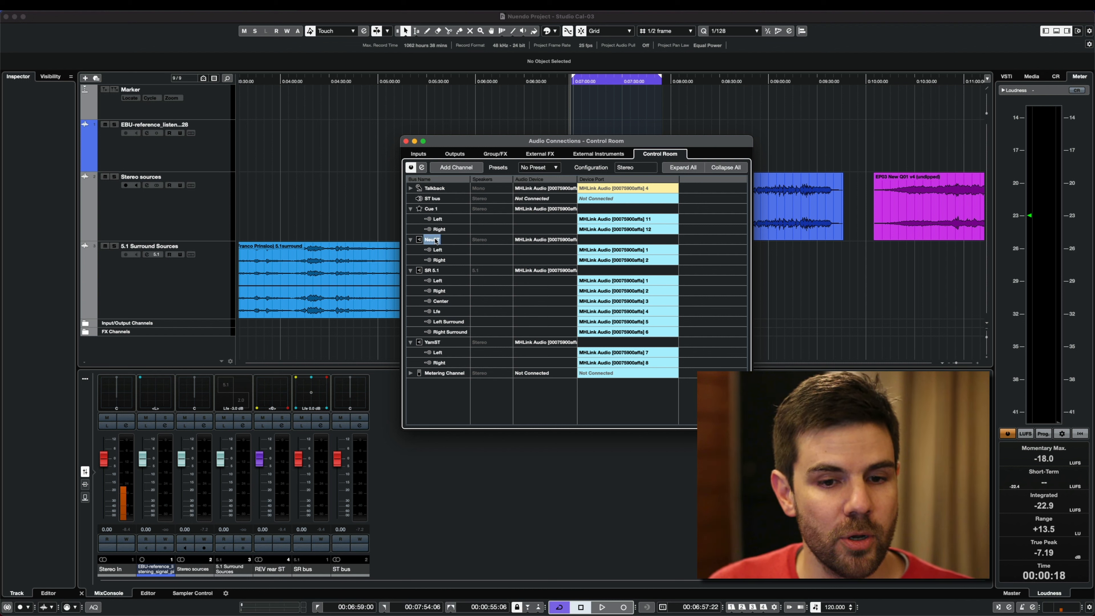
left_click(434, 273)
left_click(433, 343)
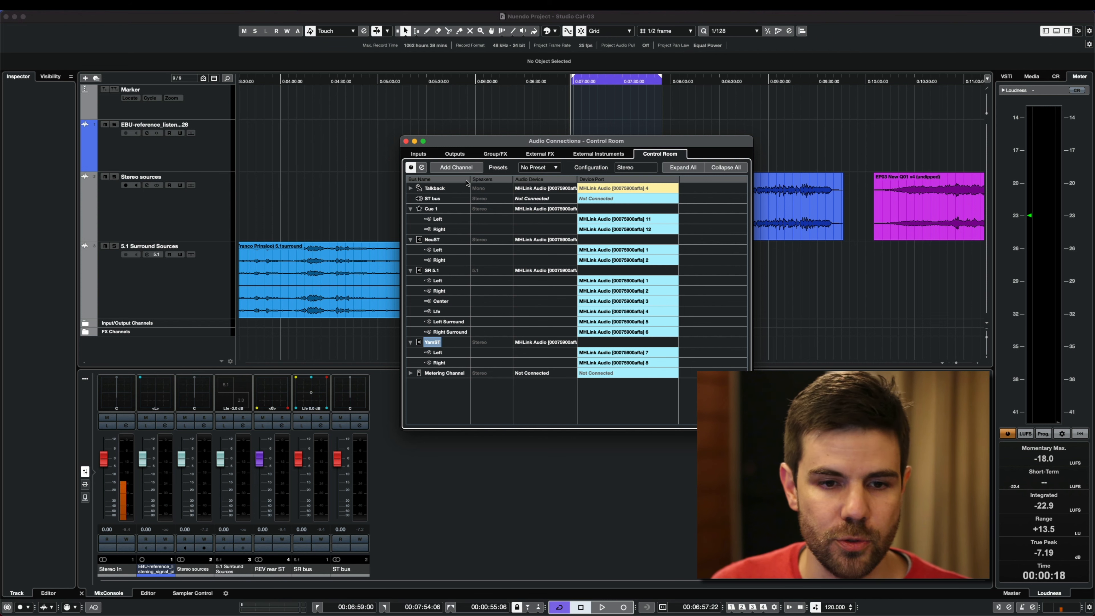
left_click(405, 141)
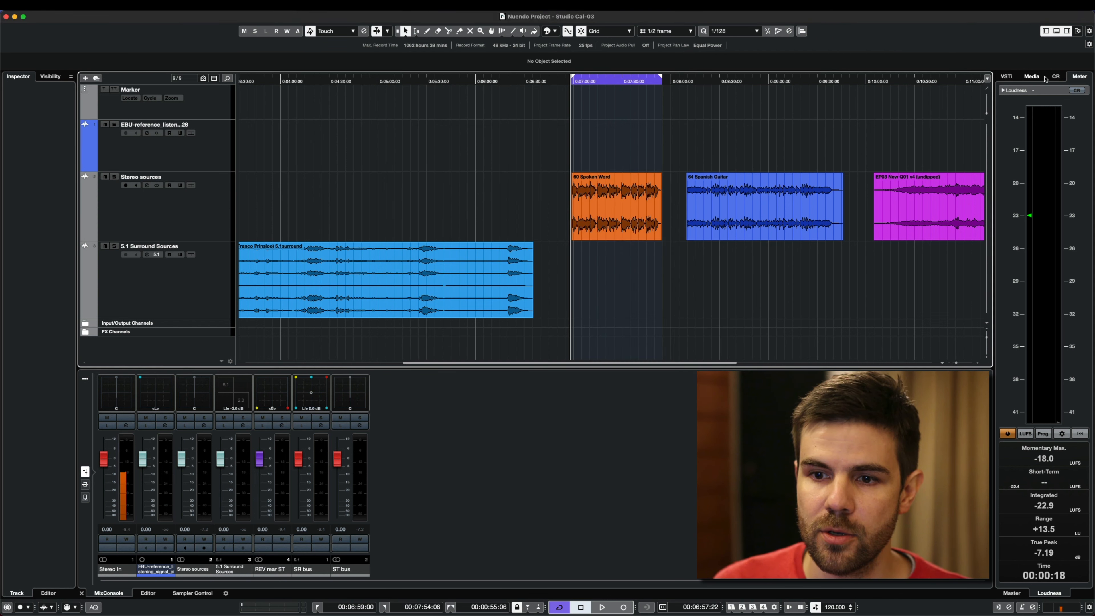
left_click(1056, 77)
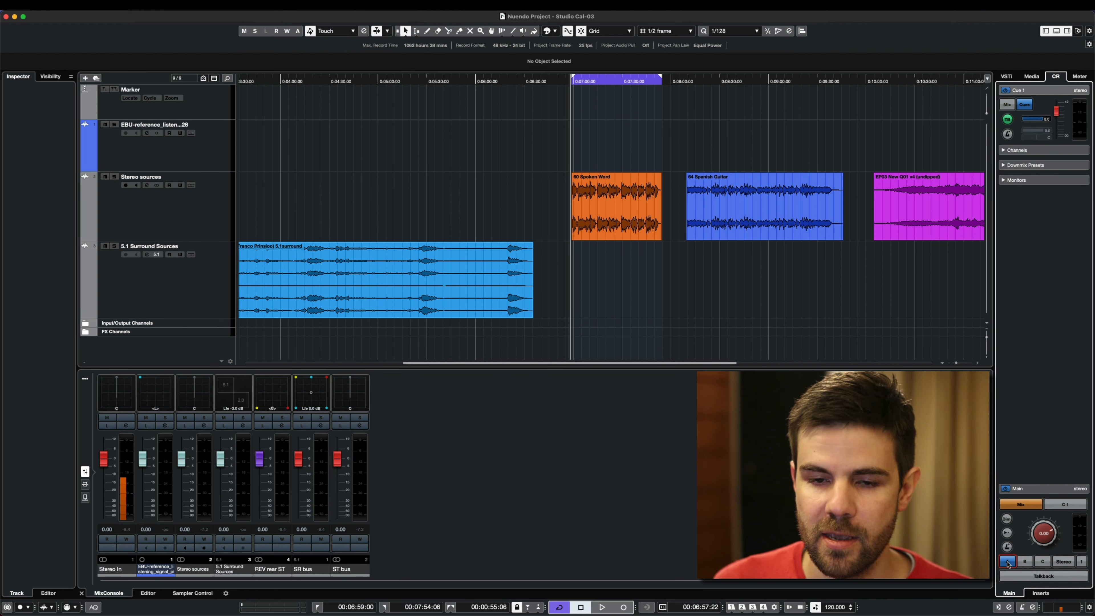
left_click(1025, 562)
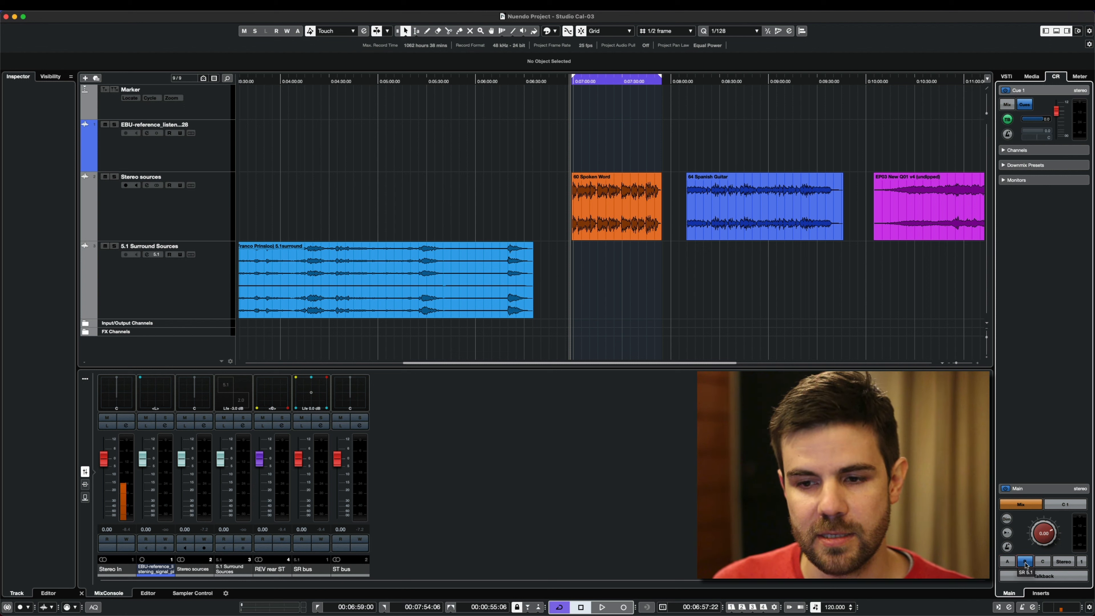
left_click(1004, 180)
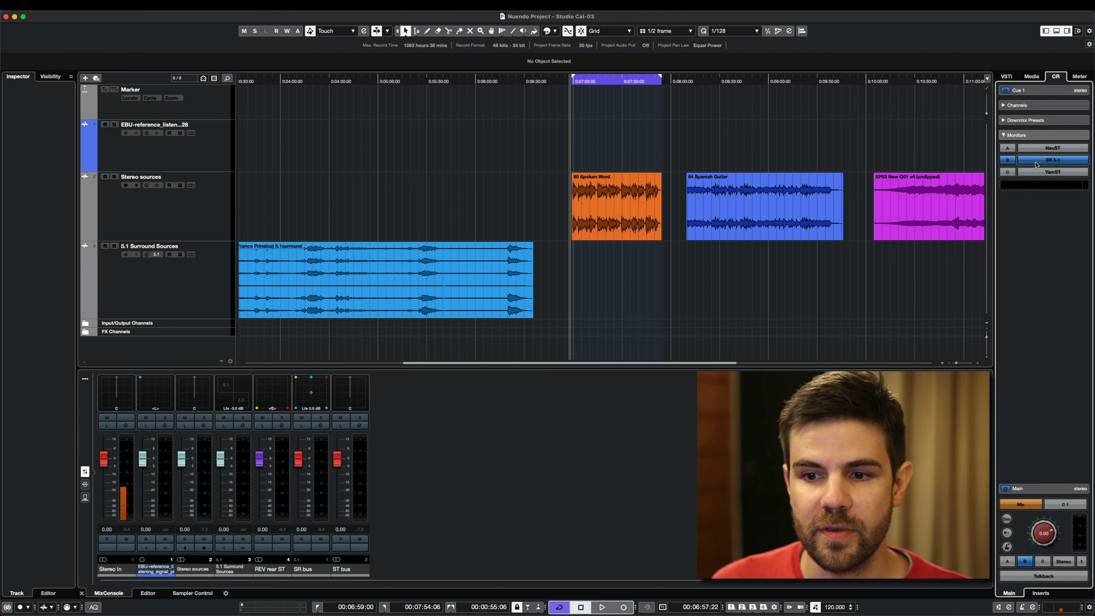
Step: Compare the NeuST, SR 5.1 and YamST monitors by switching between them, finishing on SR 5.1
left_click(1042, 149)
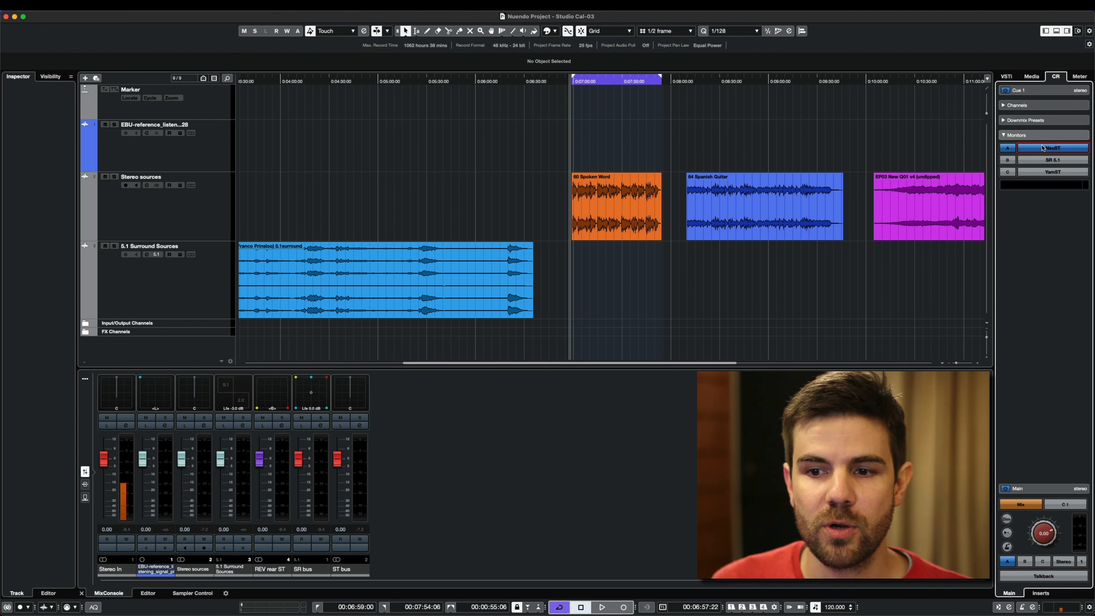
left_click(1041, 160)
left_click(1044, 172)
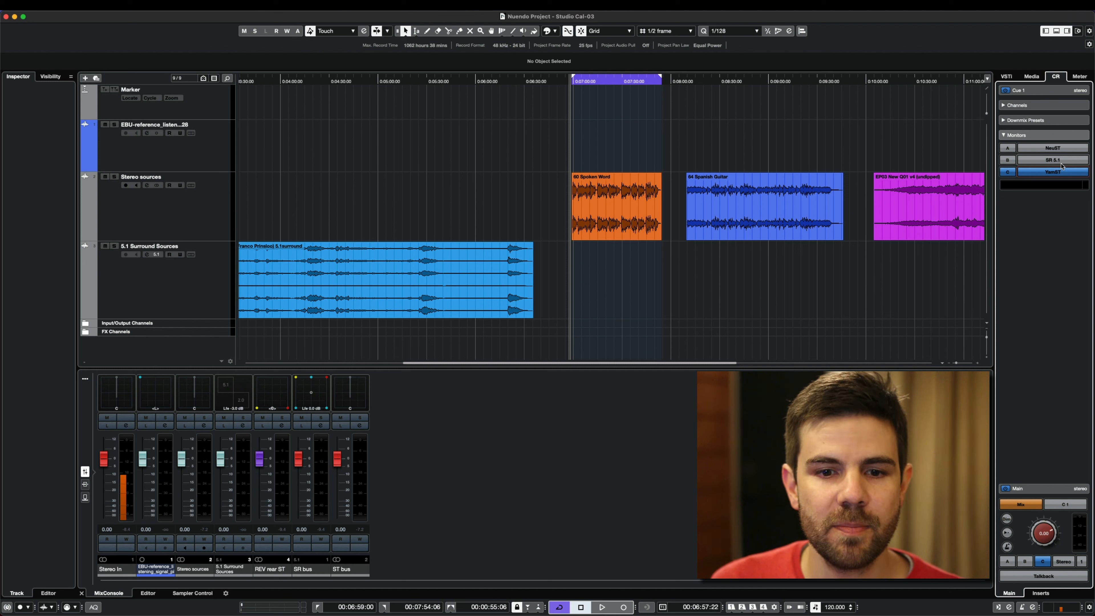
left_click(1071, 148)
left_click(1069, 172)
left_click(1070, 148)
left_click(1068, 171)
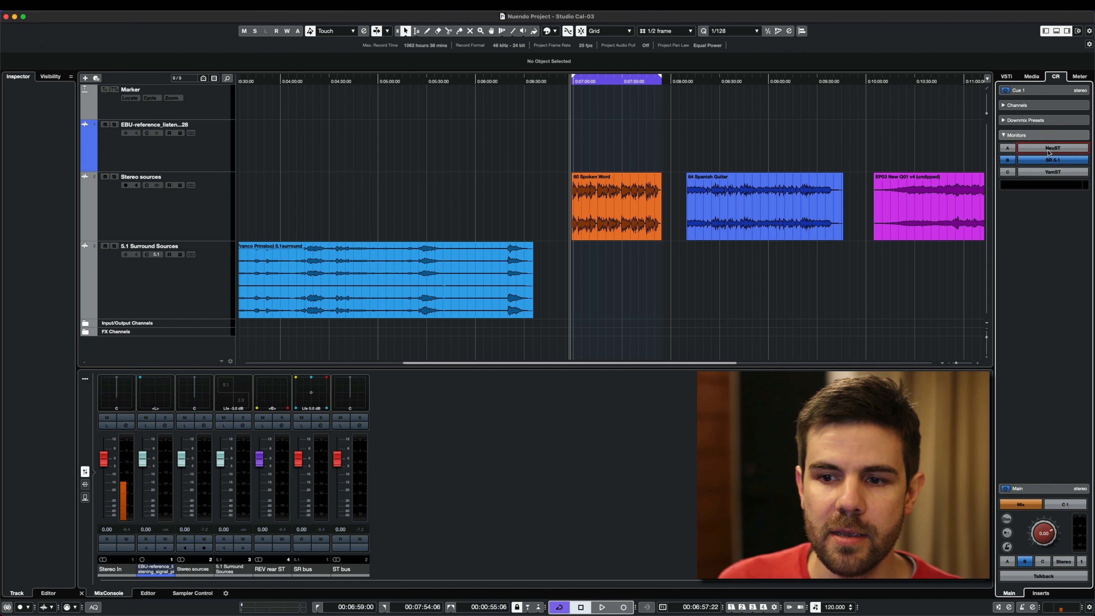
left_click(1052, 148)
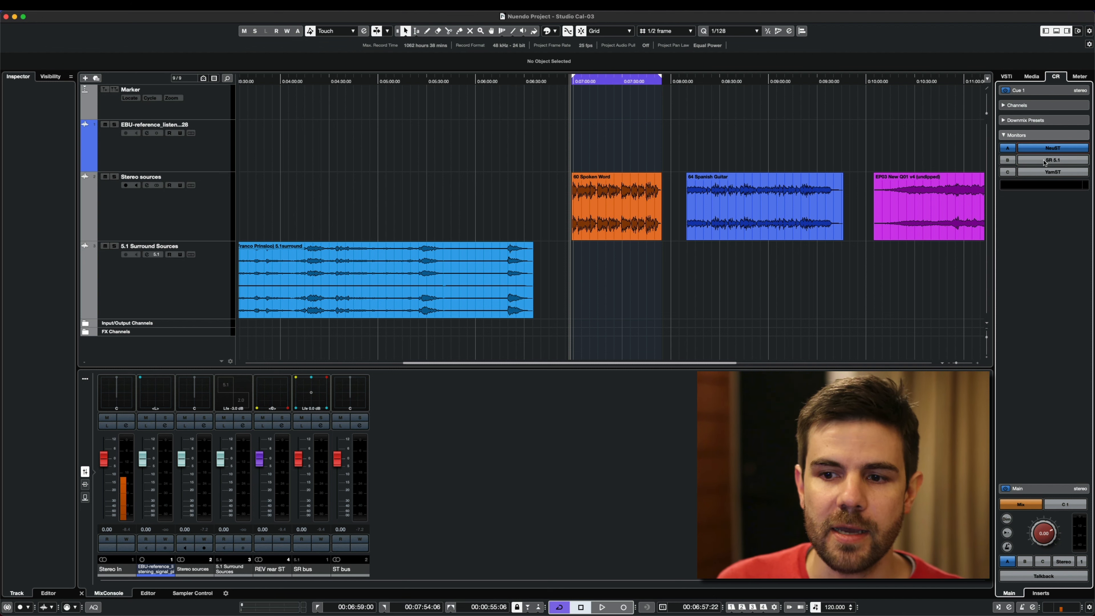
left_click(1061, 160)
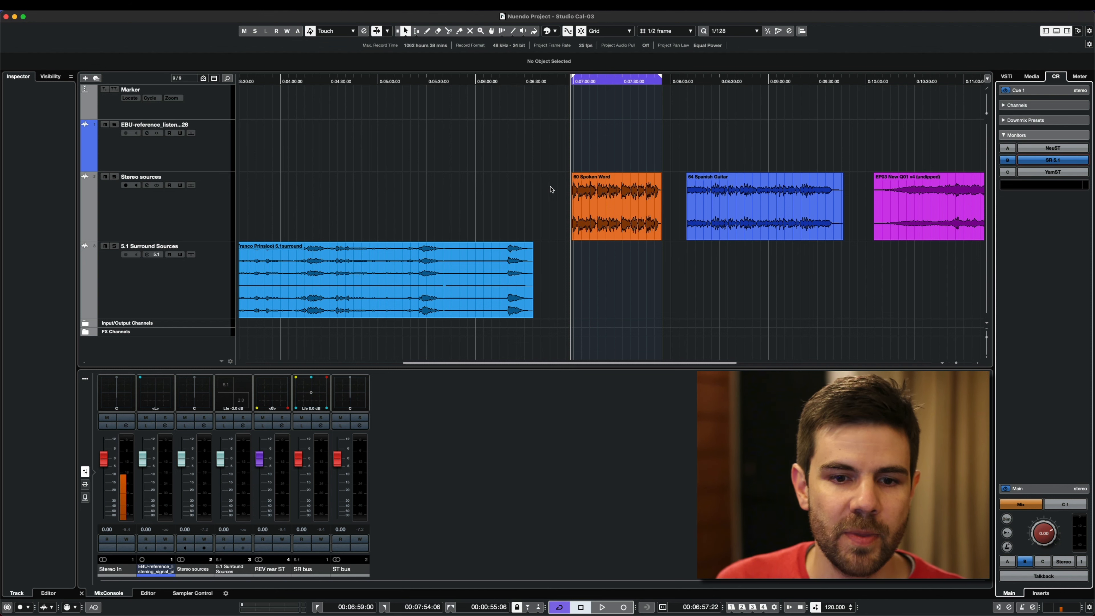
Step: Play the blue 5.1 surround music clip briefly from about 3:32 to check its signal on the SR 5.1 monitor
scroll(551, 190, "left", 5)
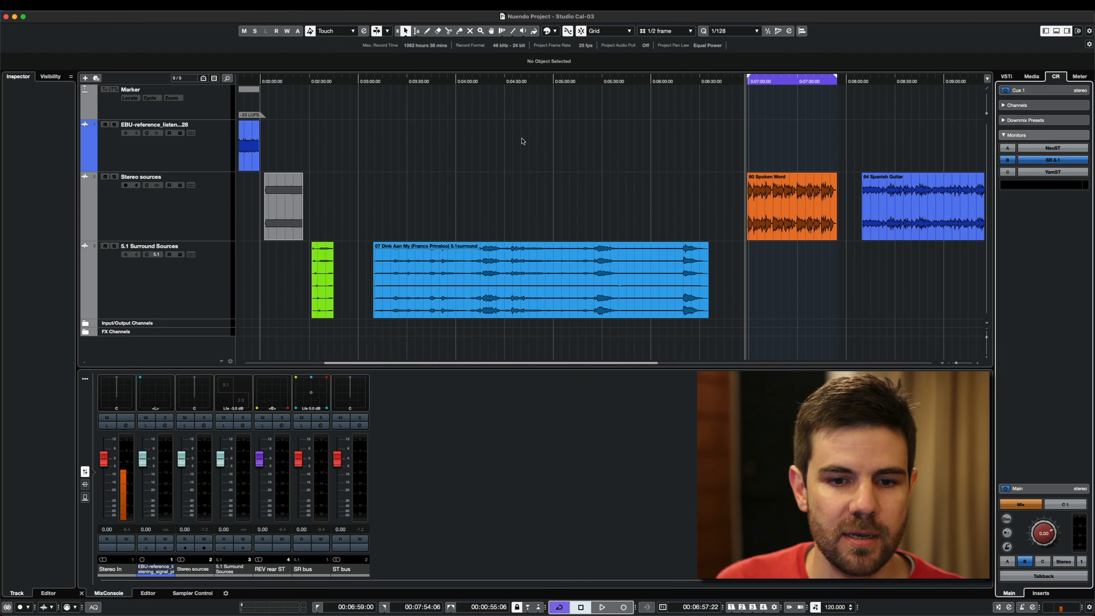
left_click(414, 82)
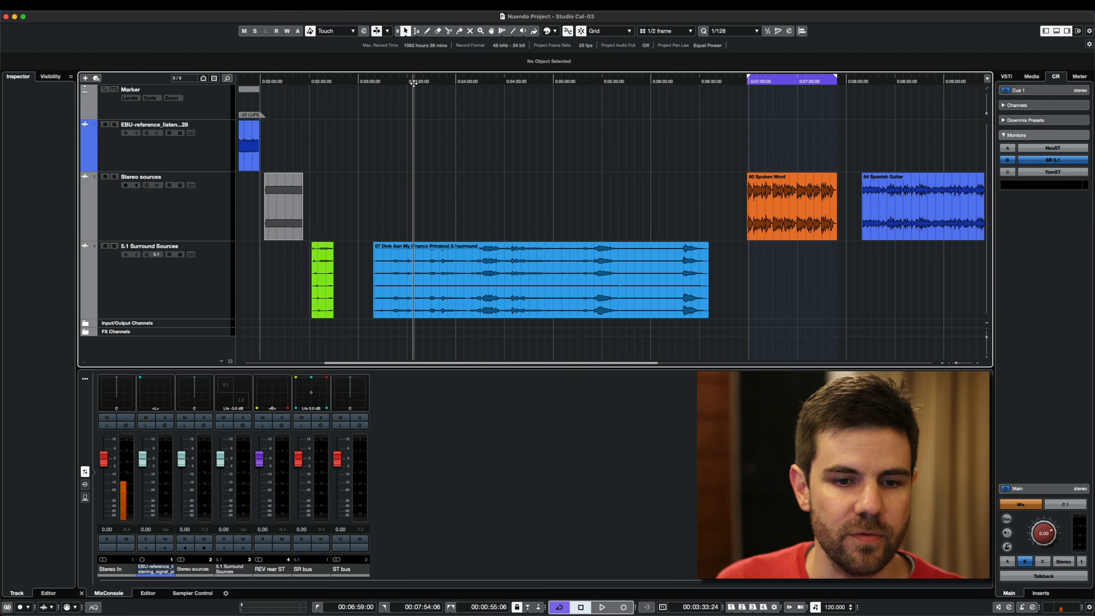
left_click_drag(413, 82, 311, 82)
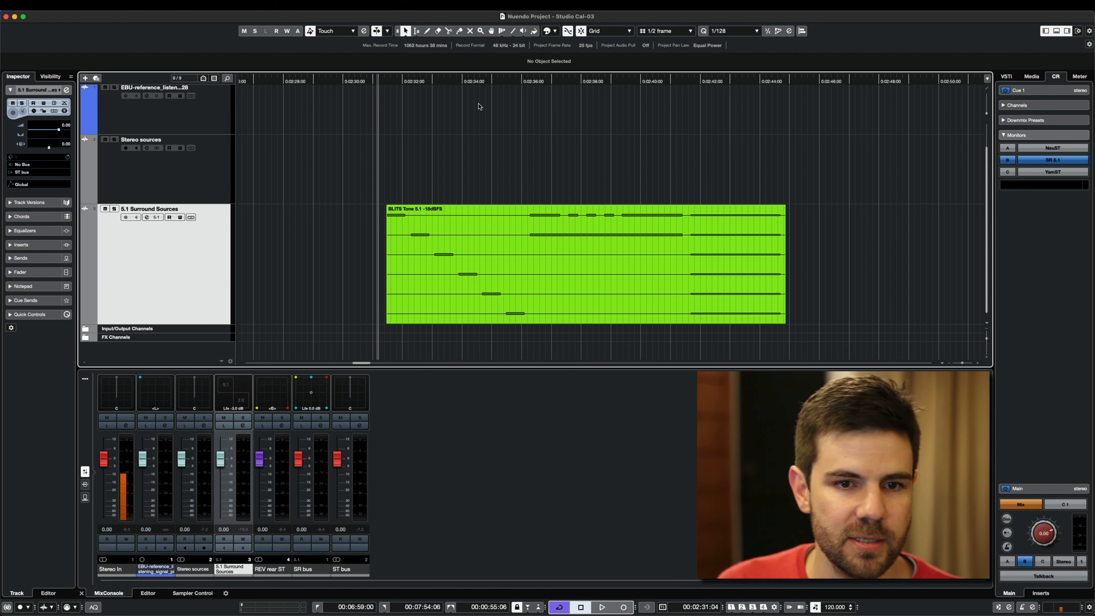
scroll(474, 105, "down", 5)
scroll(677, 110, "right", 5)
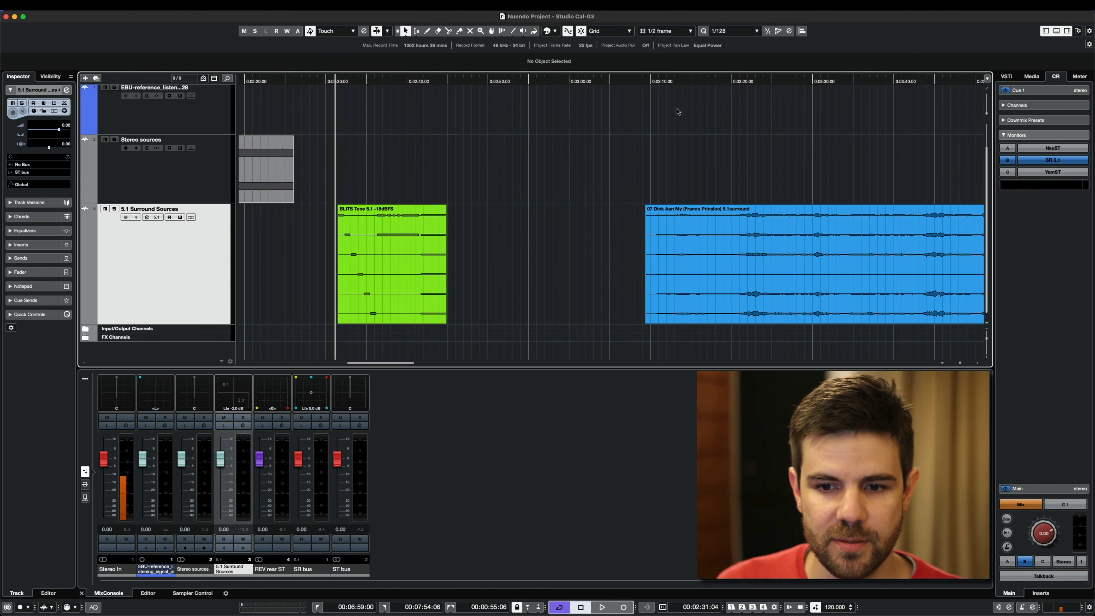
left_click(818, 81)
key("space")
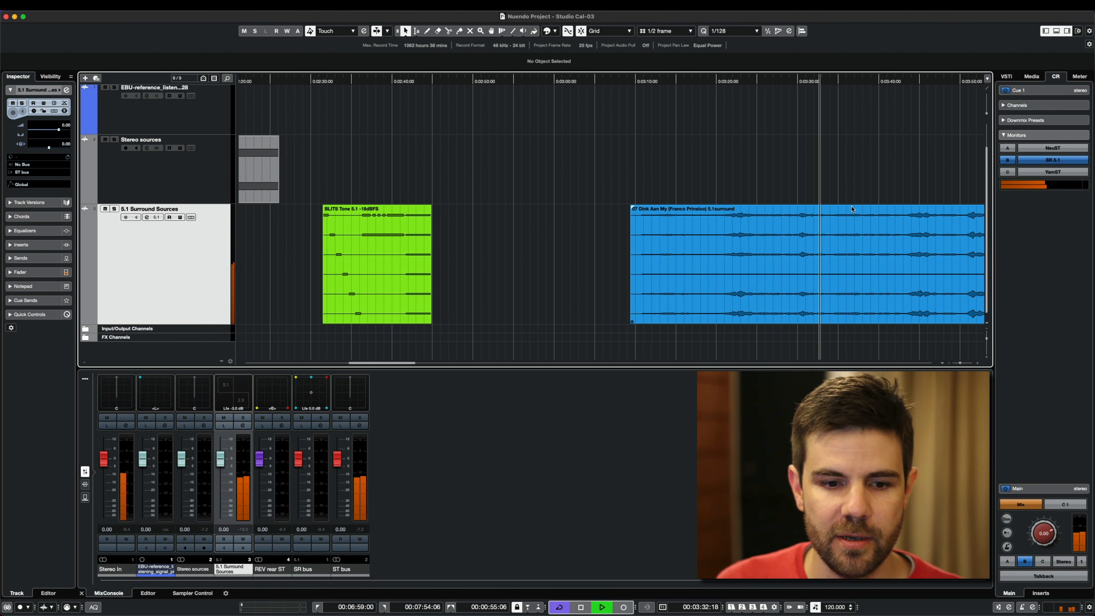
key("space")
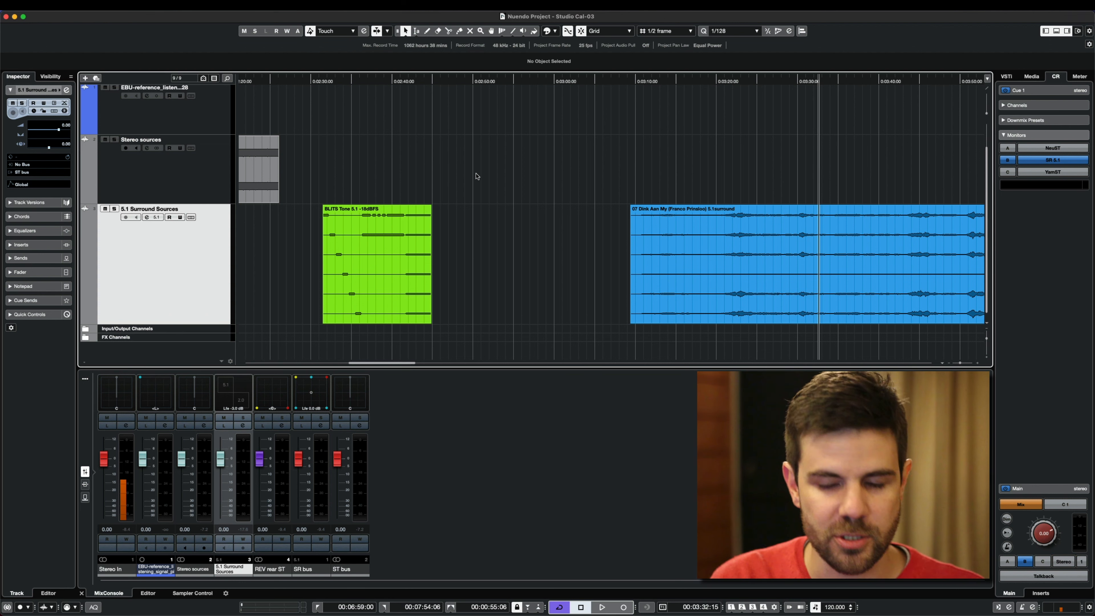
Step: Set the SR bus as the Main Mix in the output connections and close the window
key("F4")
left_click(454, 153)
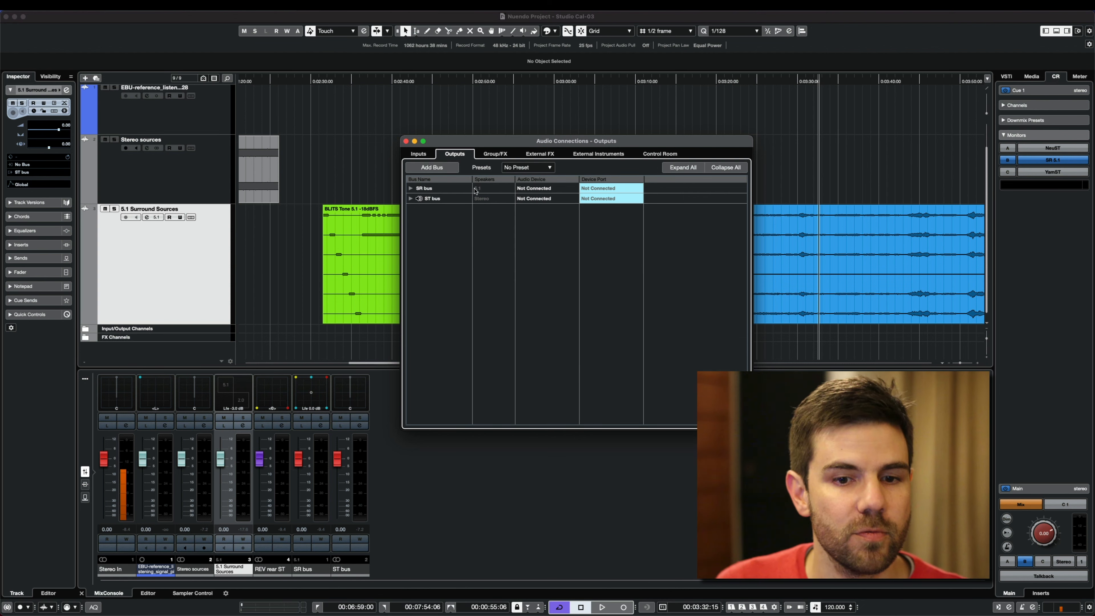
left_click(425, 188)
right_click(428, 186)
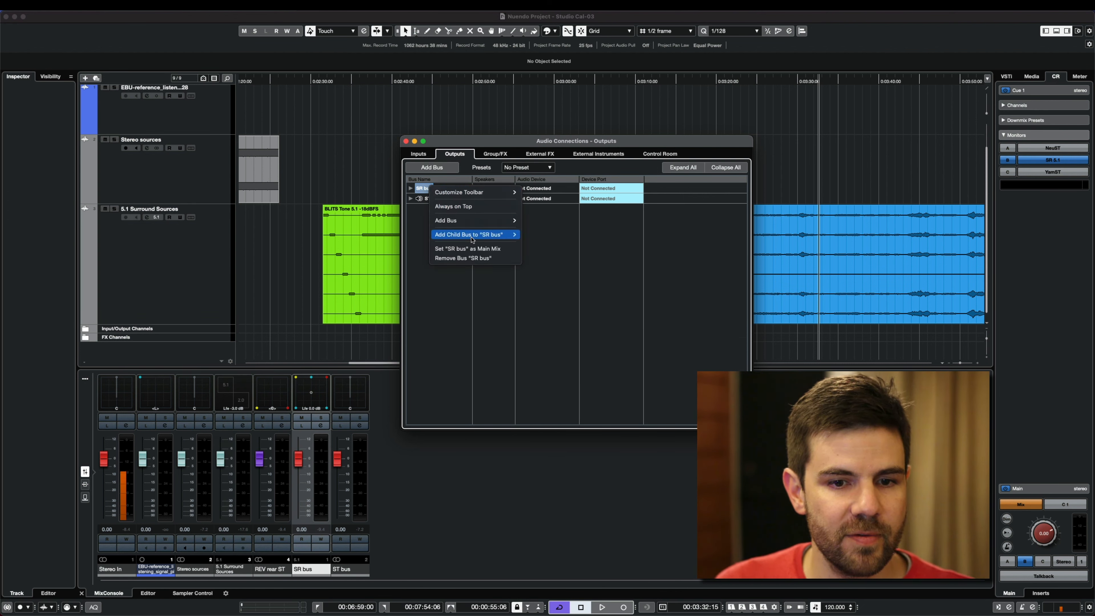
left_click(468, 248)
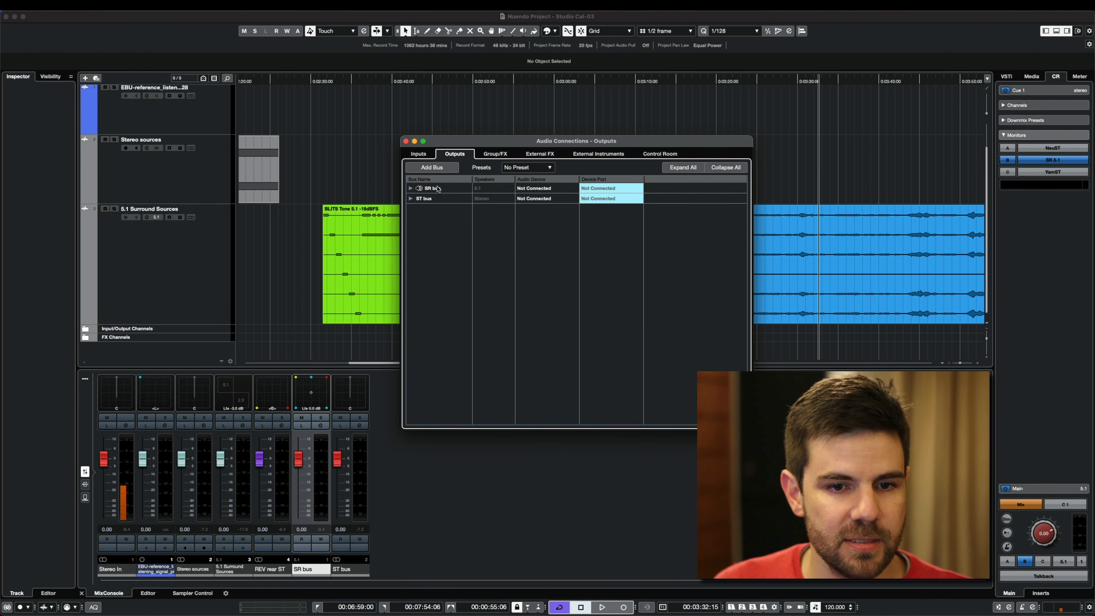
left_click(406, 141)
Step: Route the output of the 5.1 Surround Sources track to the SR bus
left_click(184, 276)
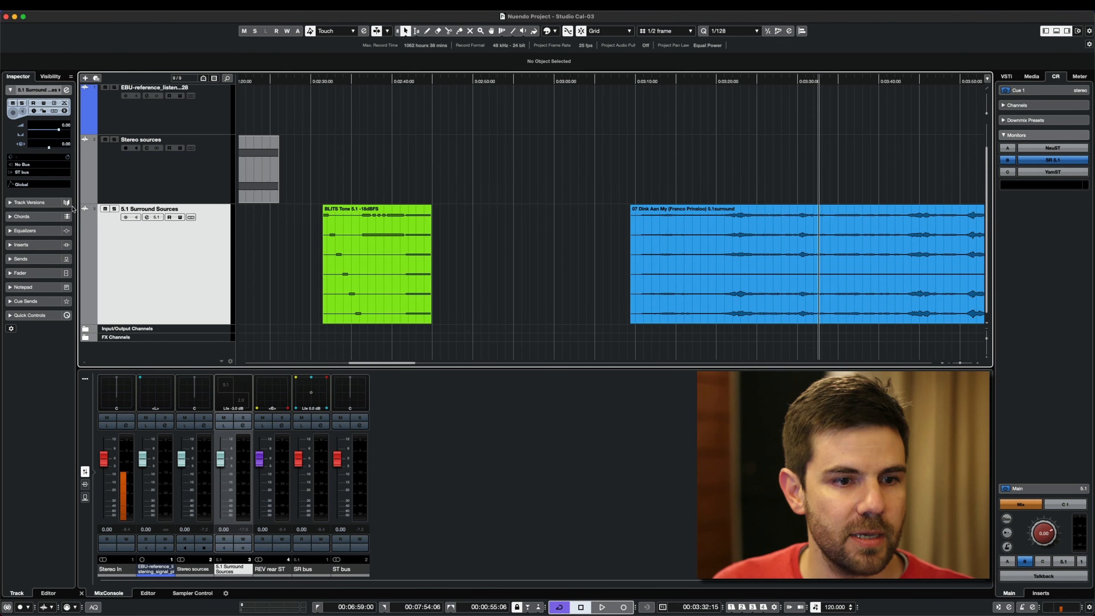
left_click(29, 172)
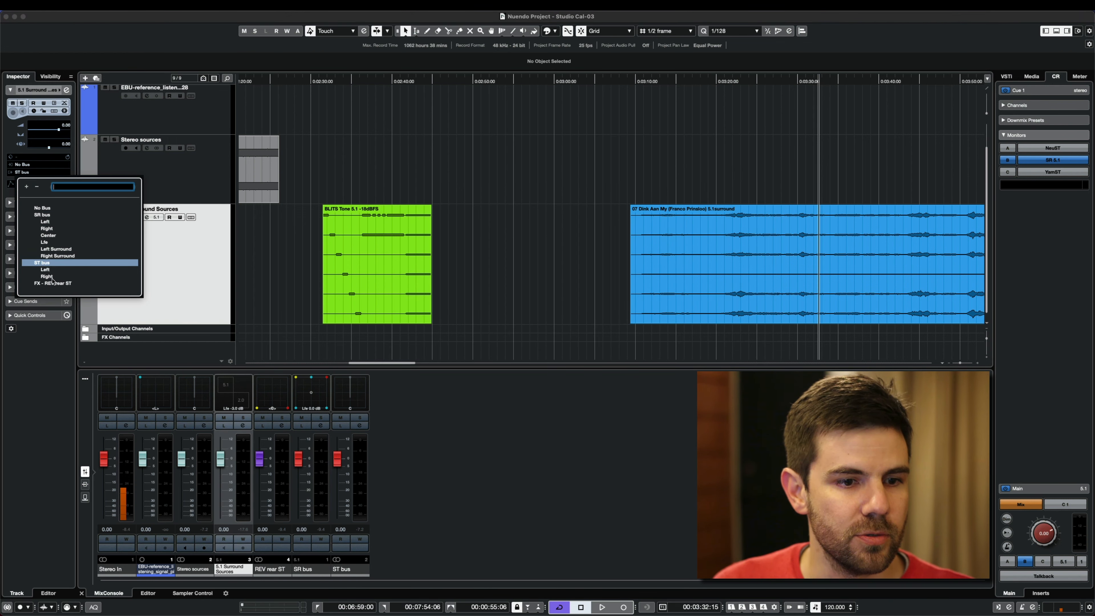
left_click(44, 215)
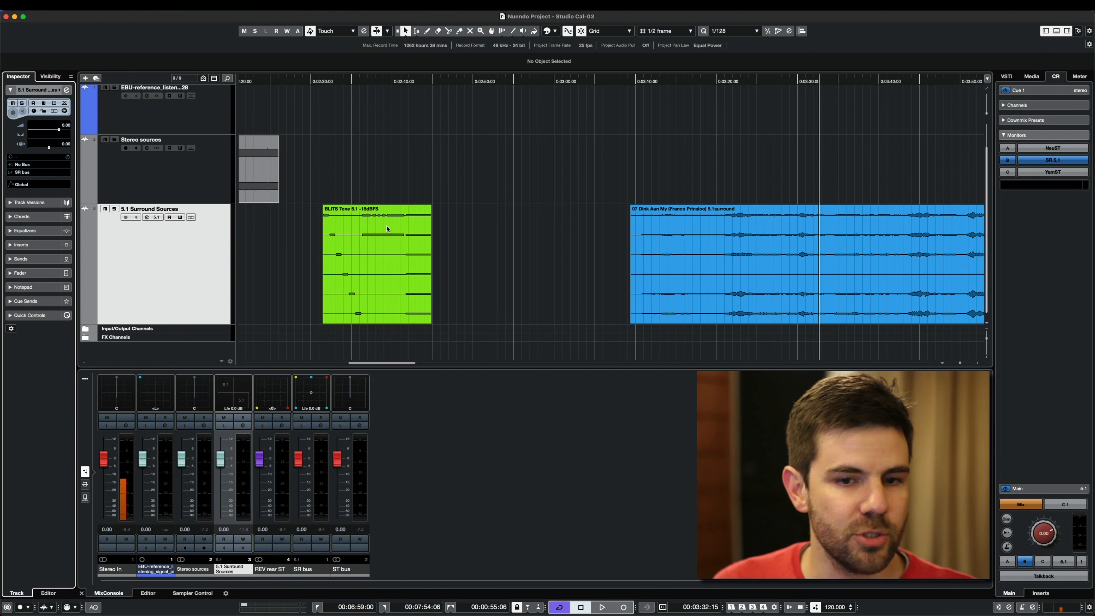
Step: Place the playhead at about 3:31 in the surround music clip and cycle the downmix preset through Stereo to Mono
left_click(809, 81)
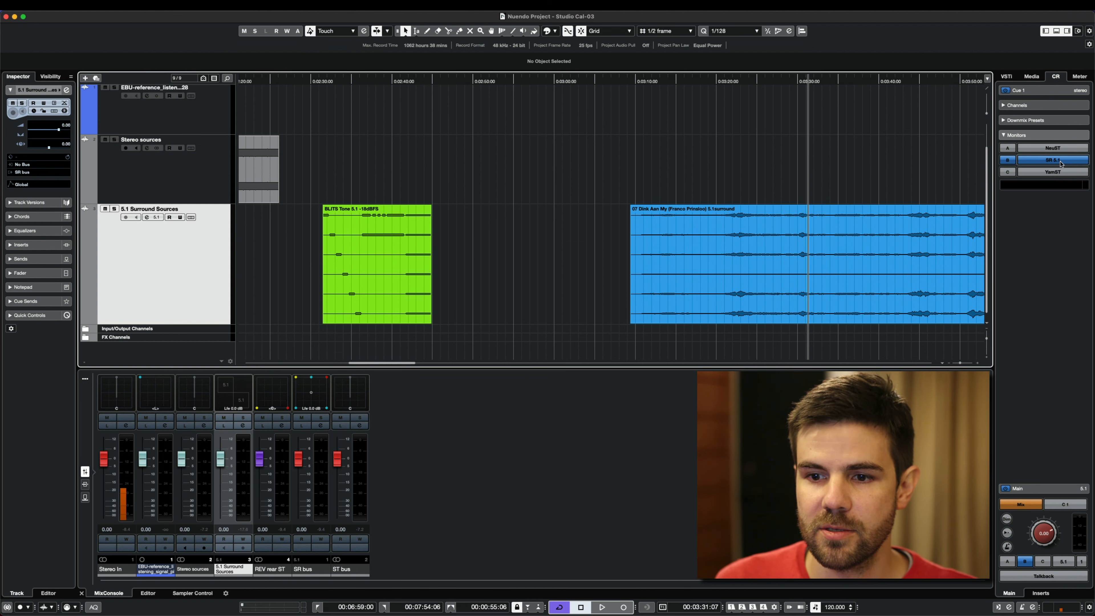
left_click(1063, 562)
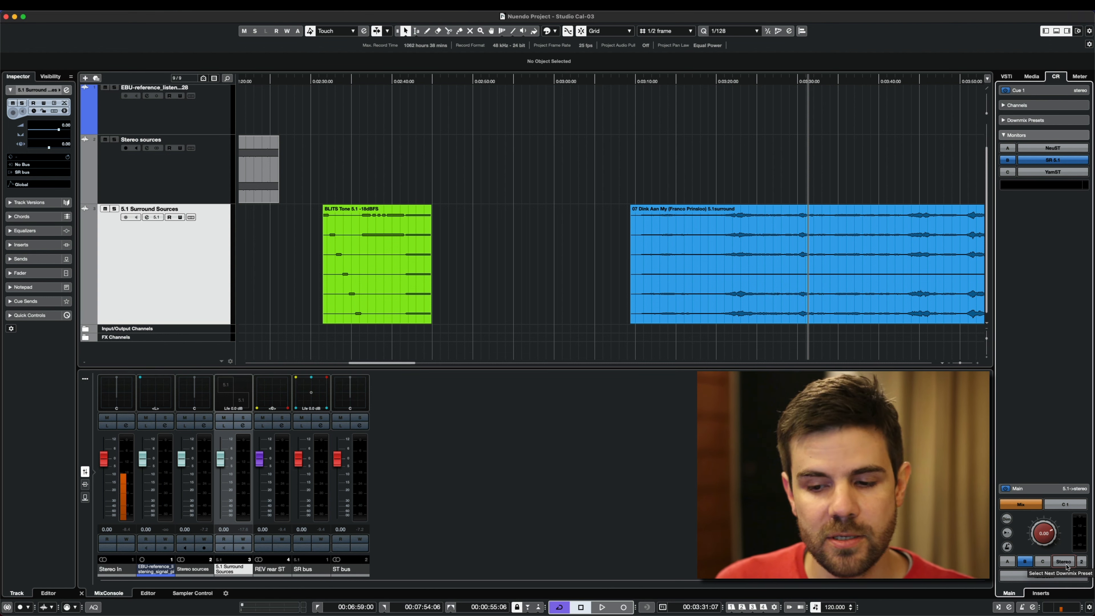
left_click(1064, 562)
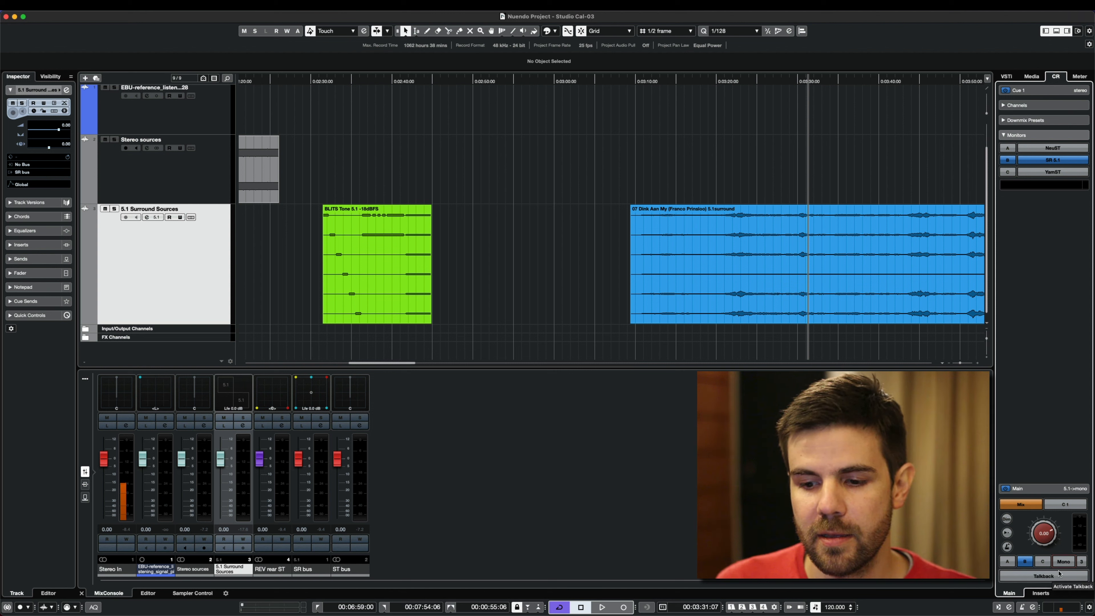
Step: Cycle the downmix preset from 5.1 to Stereo and switch monitoring to the NeuST speakers
left_click(1061, 563)
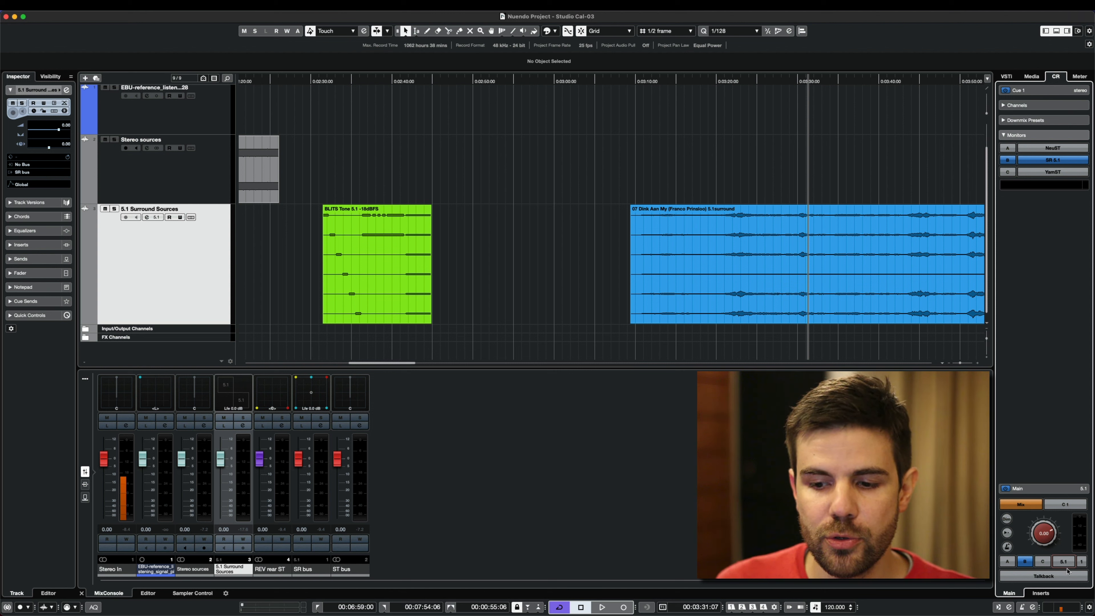
left_click(1067, 565)
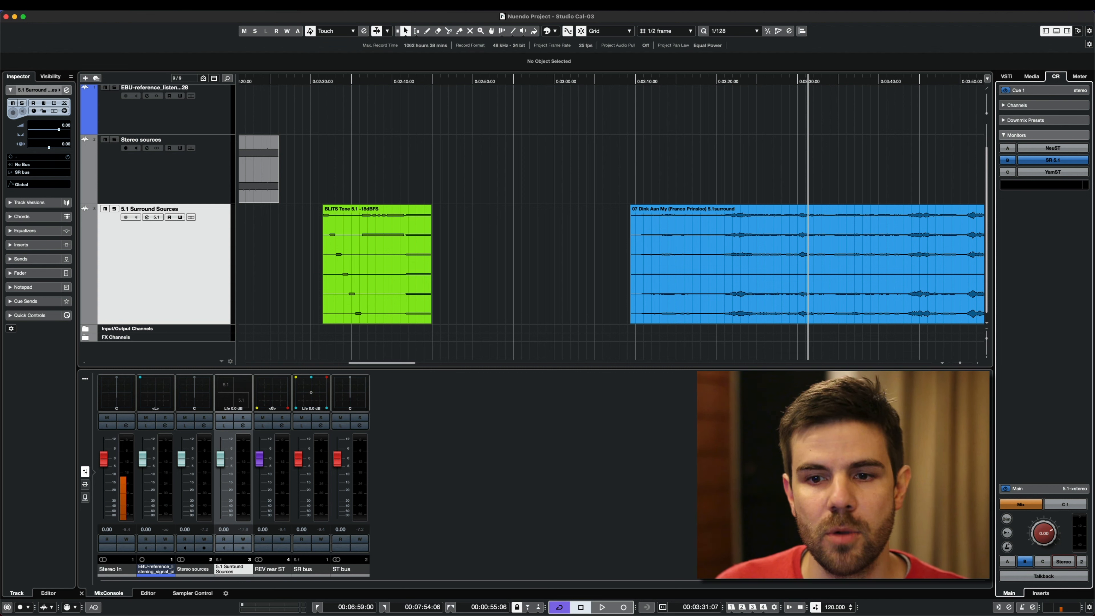
left_click(1057, 148)
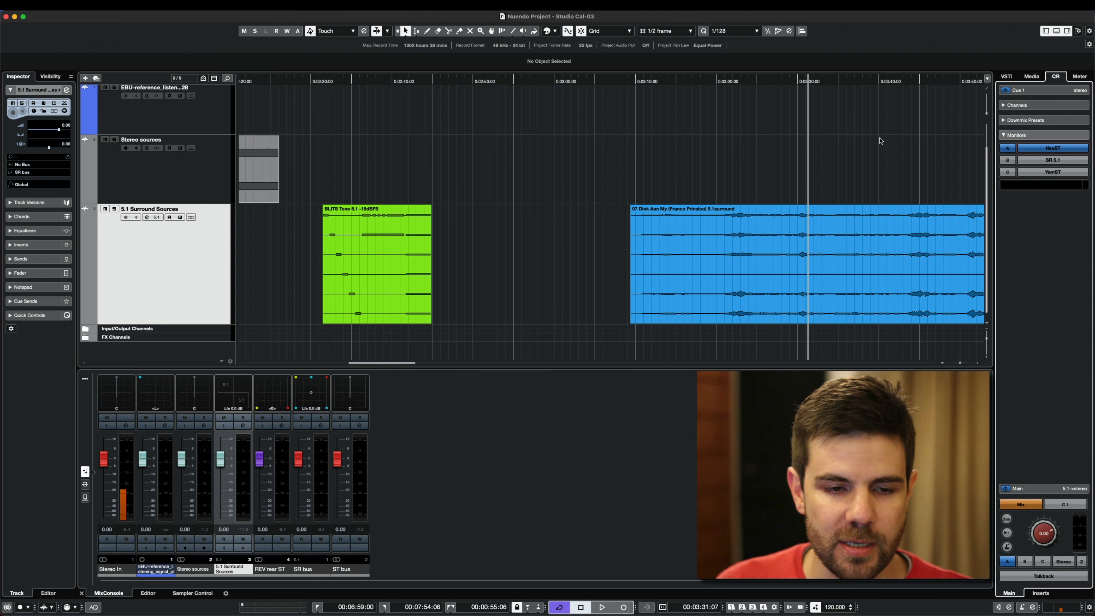
Step: Examine the SR bus output ports and the NeuST monitor ports in the audio connections for overlapping assignments
key("F4")
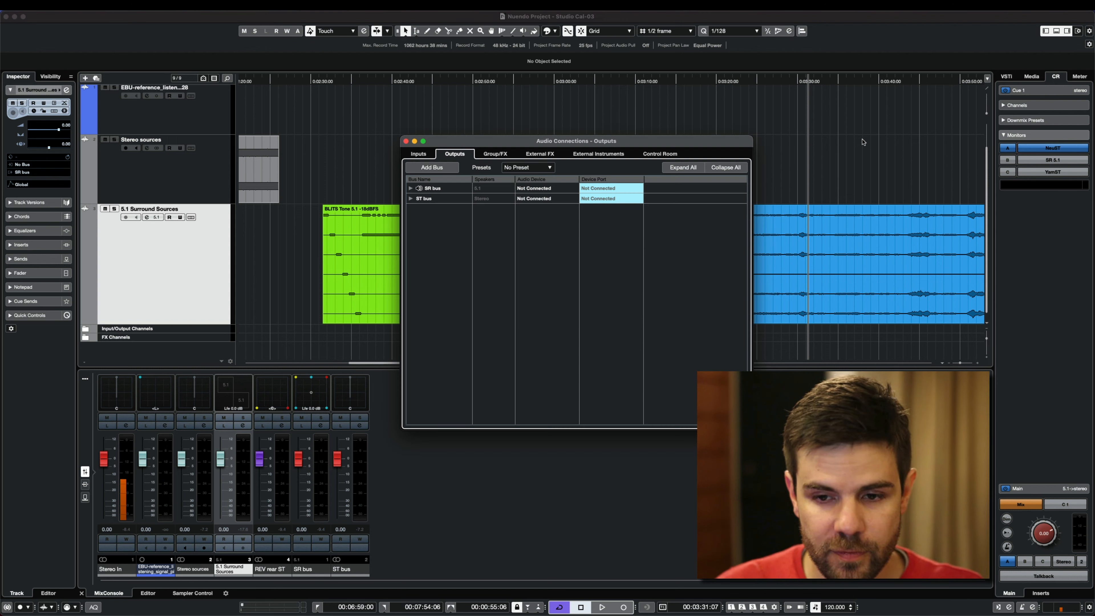
left_click_drag(606, 142, 612, 123)
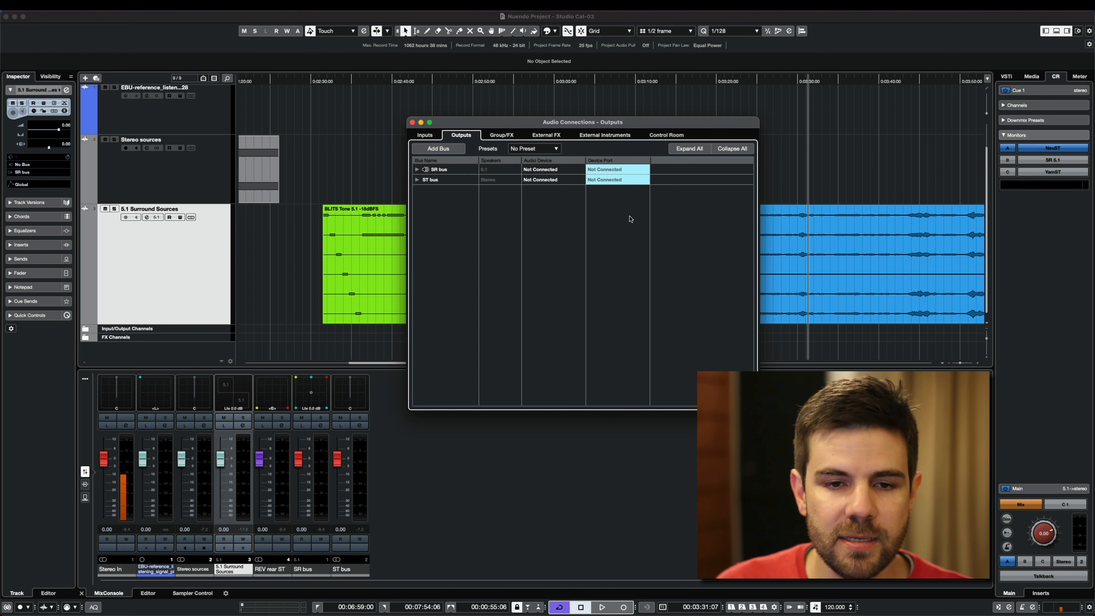
left_click(417, 169)
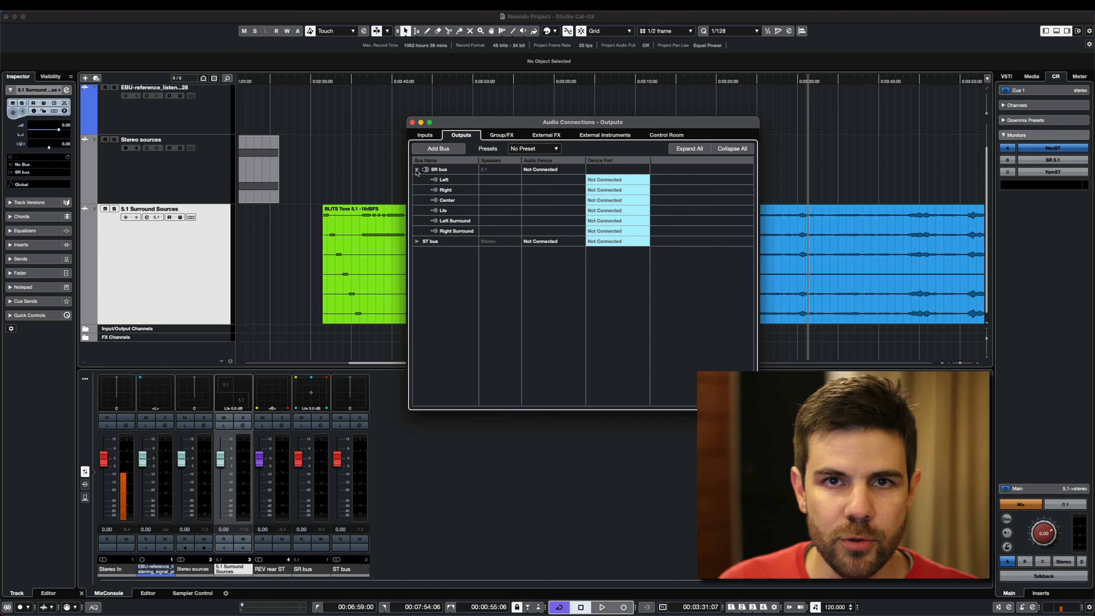
left_click(676, 138)
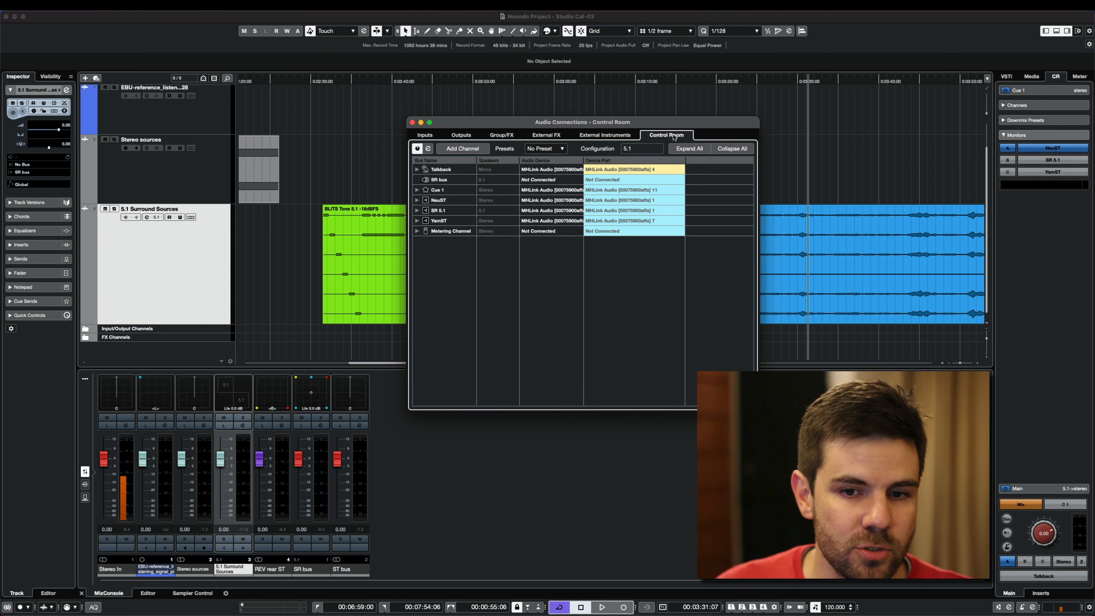
left_click(417, 200)
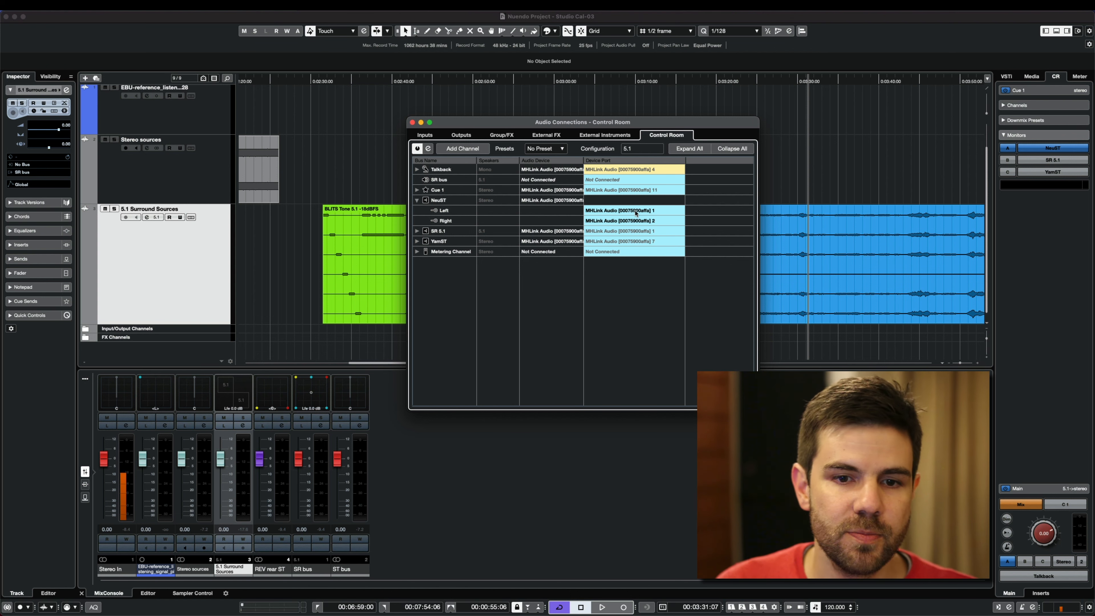
left_click(501, 136)
left_click(461, 136)
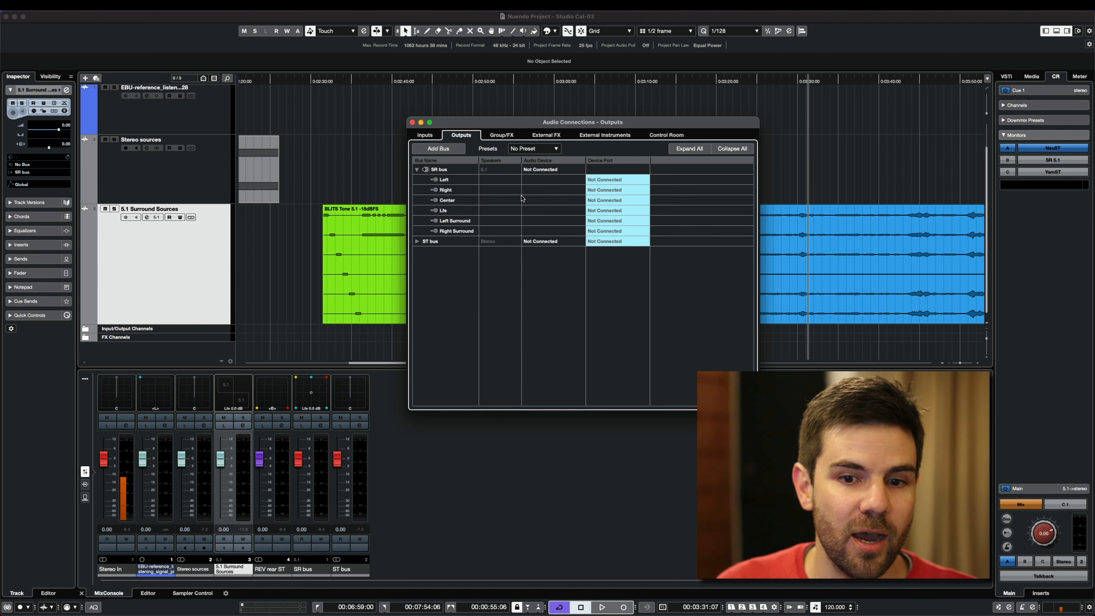
Step: Assign the ST bus left and right outputs to MHLink Audio ports 1 and 2
left_click(418, 242)
left_click(604, 254)
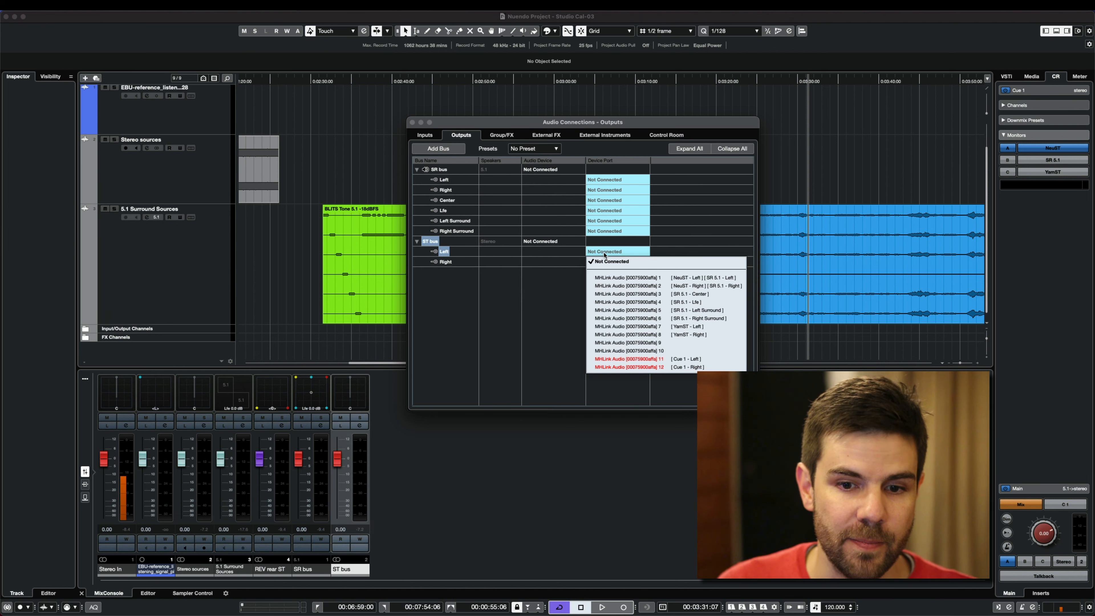
left_click(625, 277)
left_click(623, 262)
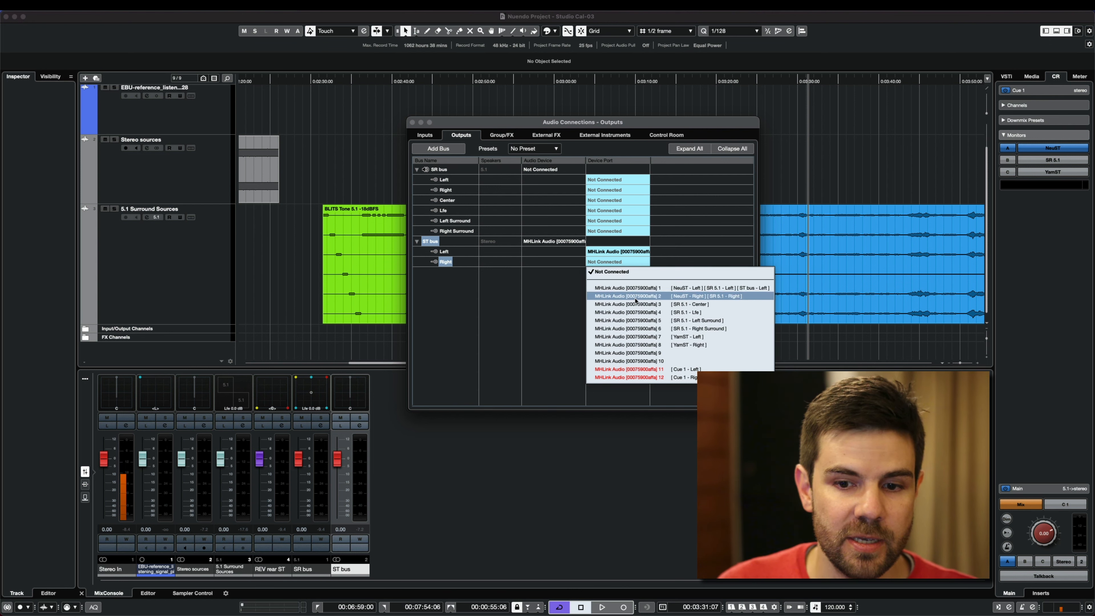
left_click(626, 296)
Step: Set the ST bus as the Main Mix in the output connections
right_click(434, 243)
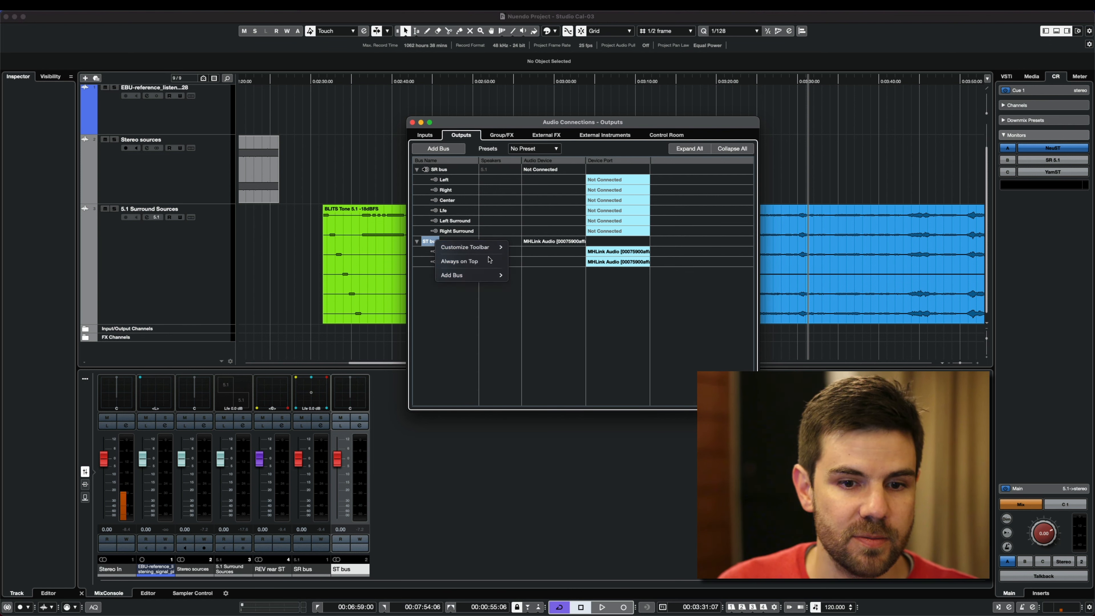
left_click(426, 294)
left_click(446, 302)
left_click(439, 243)
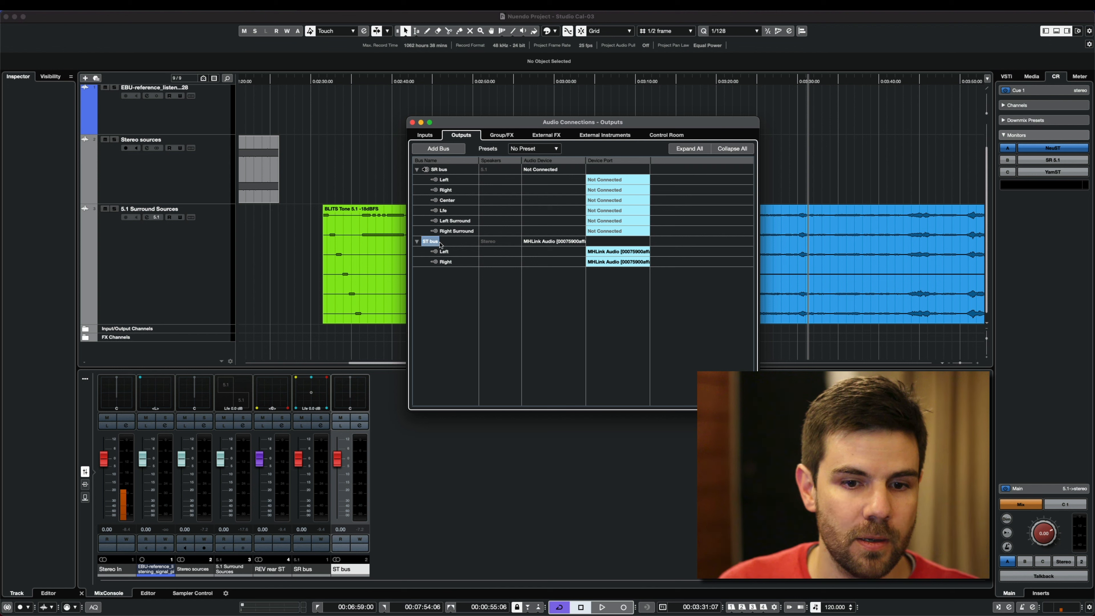
right_click(441, 242)
left_click(478, 290)
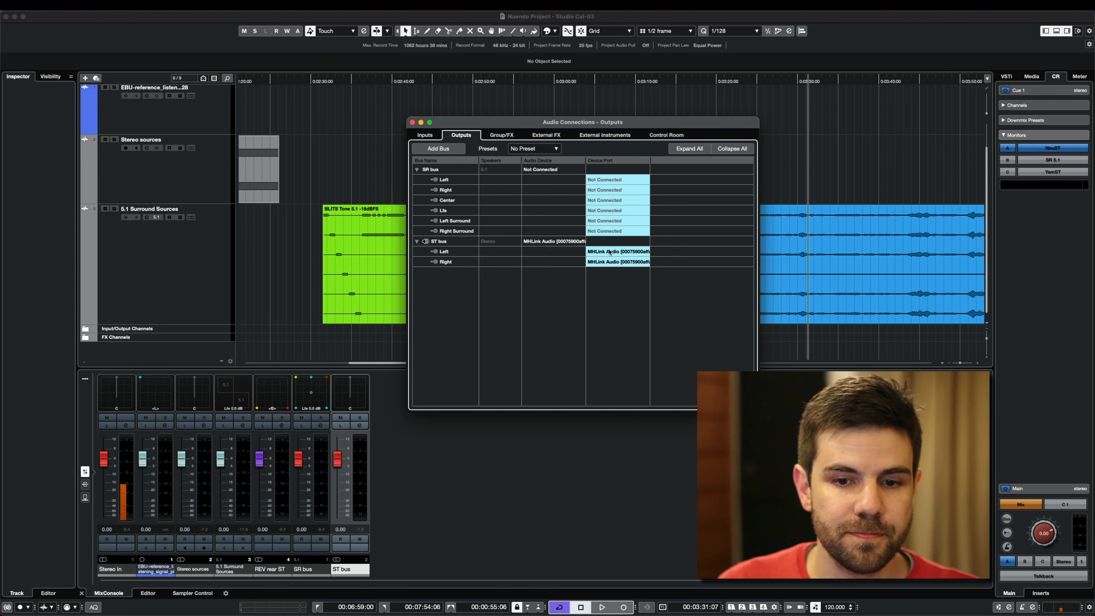
Step: Compare the device ports of the ST bus outputs with those of the NeuST monitor in the Control Room connections
left_click_drag(649, 159, 689, 158)
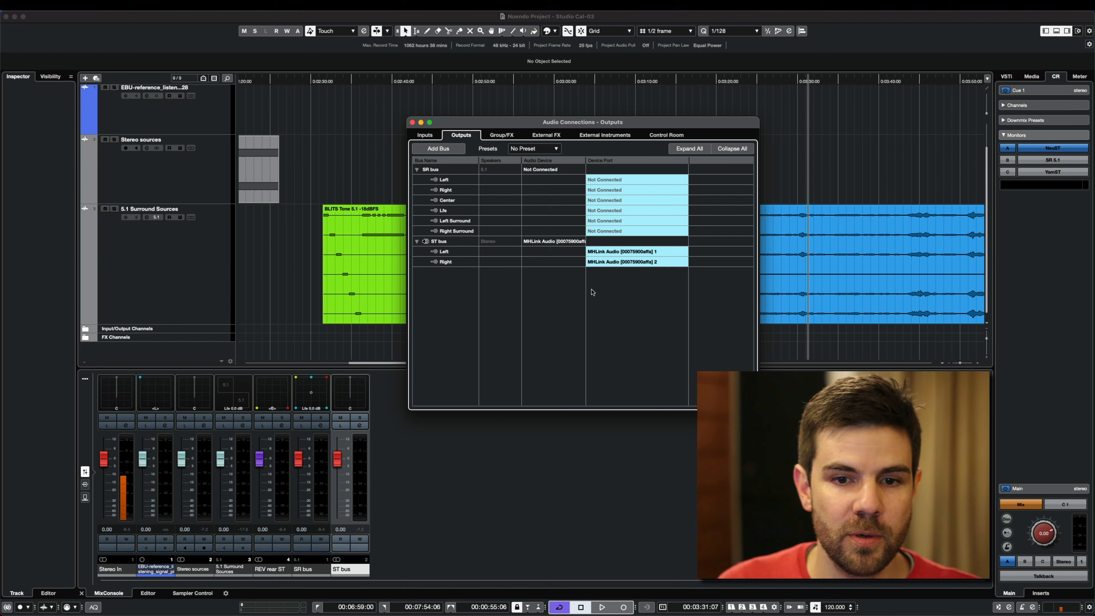
left_click(657, 134)
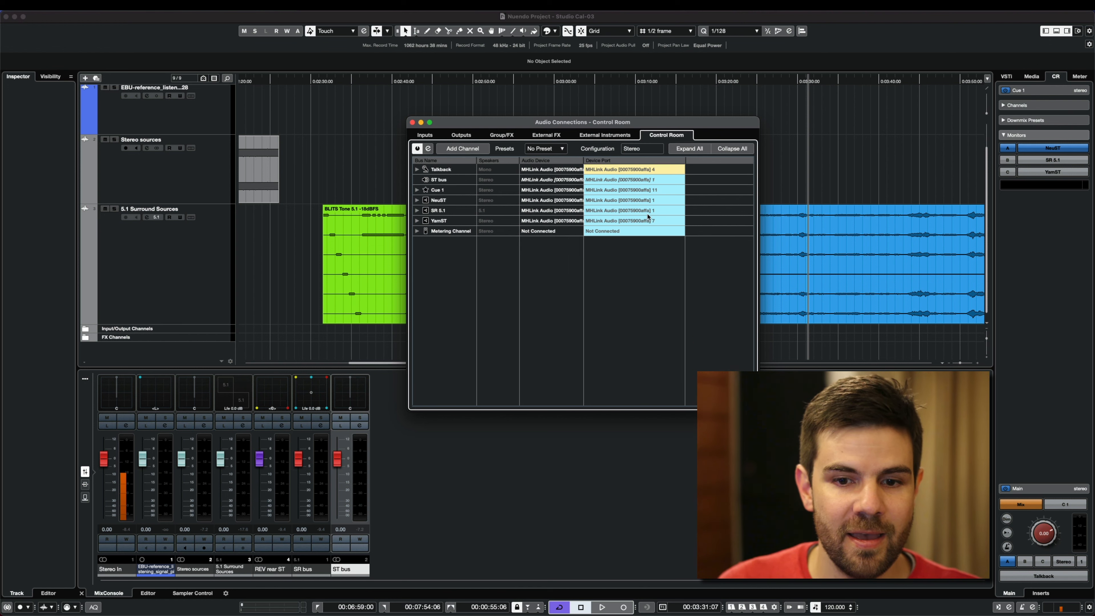
left_click(419, 202)
left_click(416, 201)
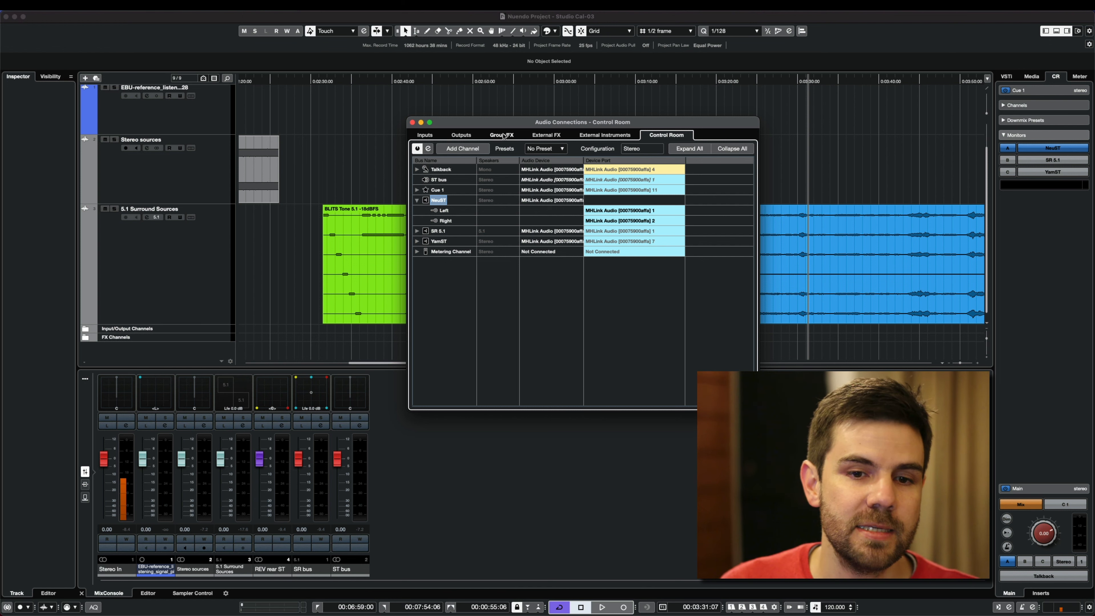
left_click(460, 137)
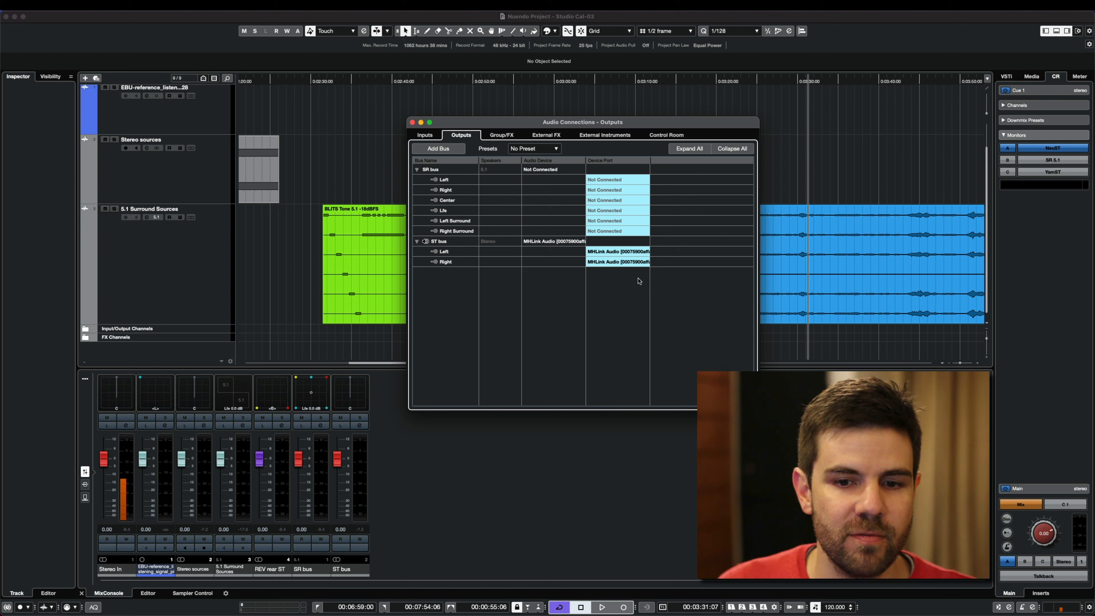
left_click_drag(652, 160, 675, 160)
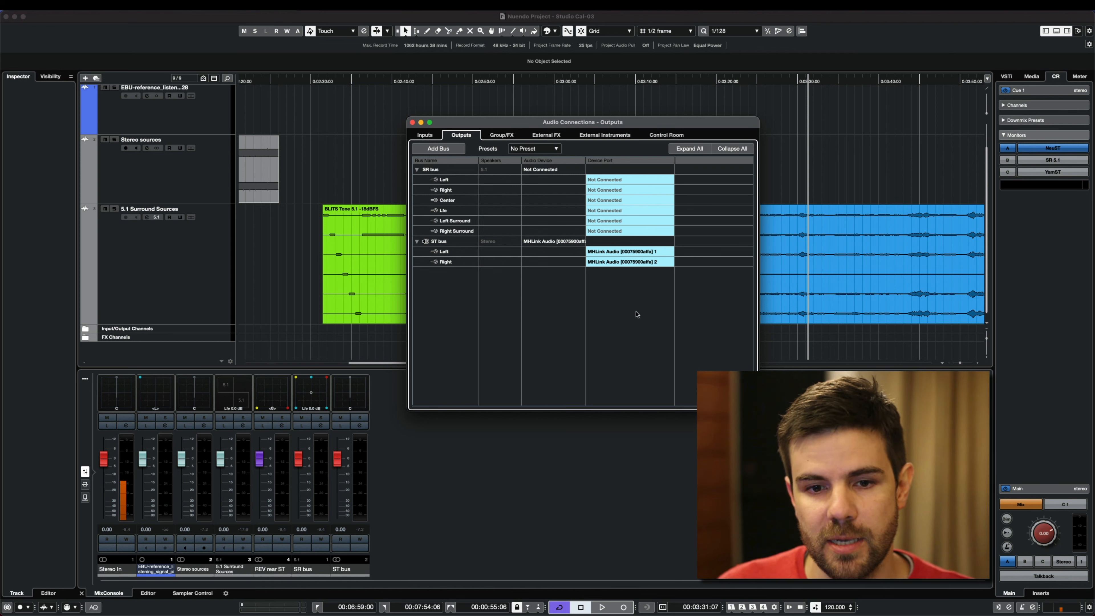
Step: Set the ST bus left and right output ports to Not Connected, check the Control Room connections and close the window
left_click(651, 251)
left_click(652, 261)
left_click(652, 262)
left_click(651, 272)
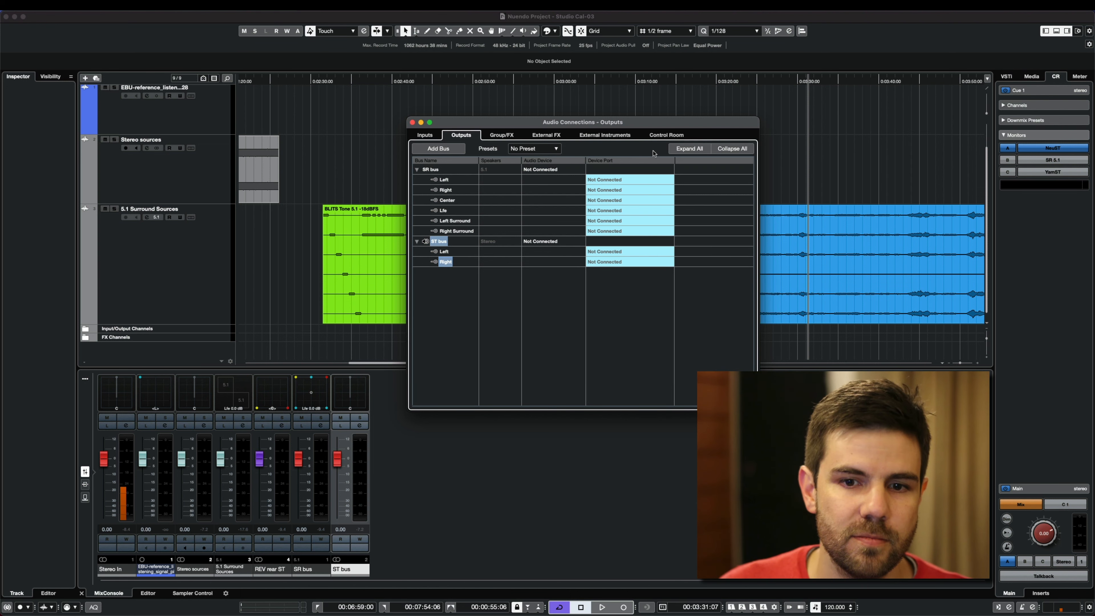
left_click(660, 138)
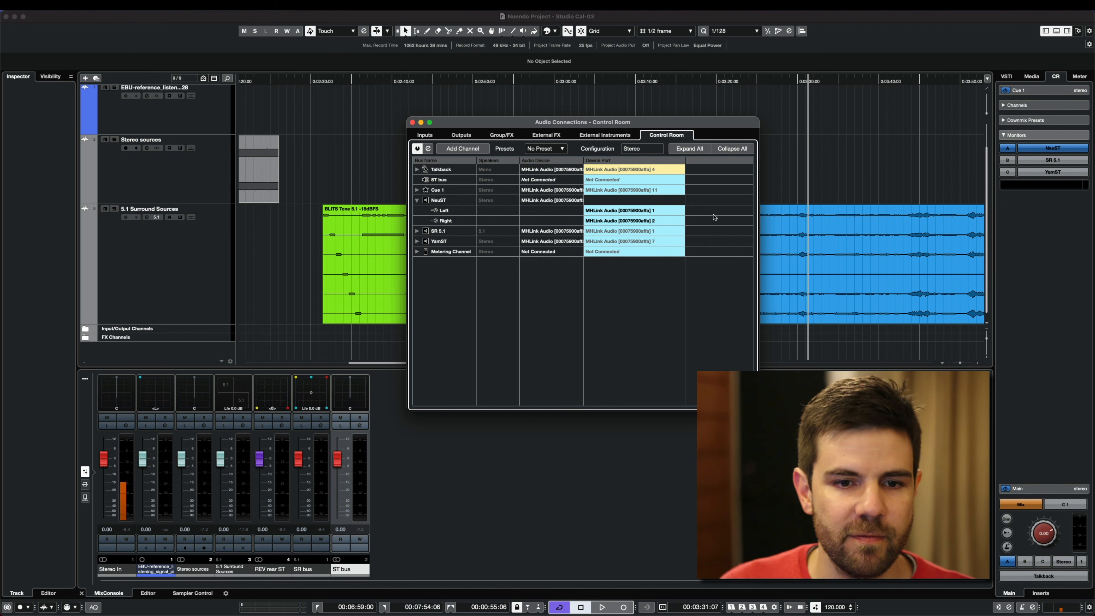
left_click(412, 122)
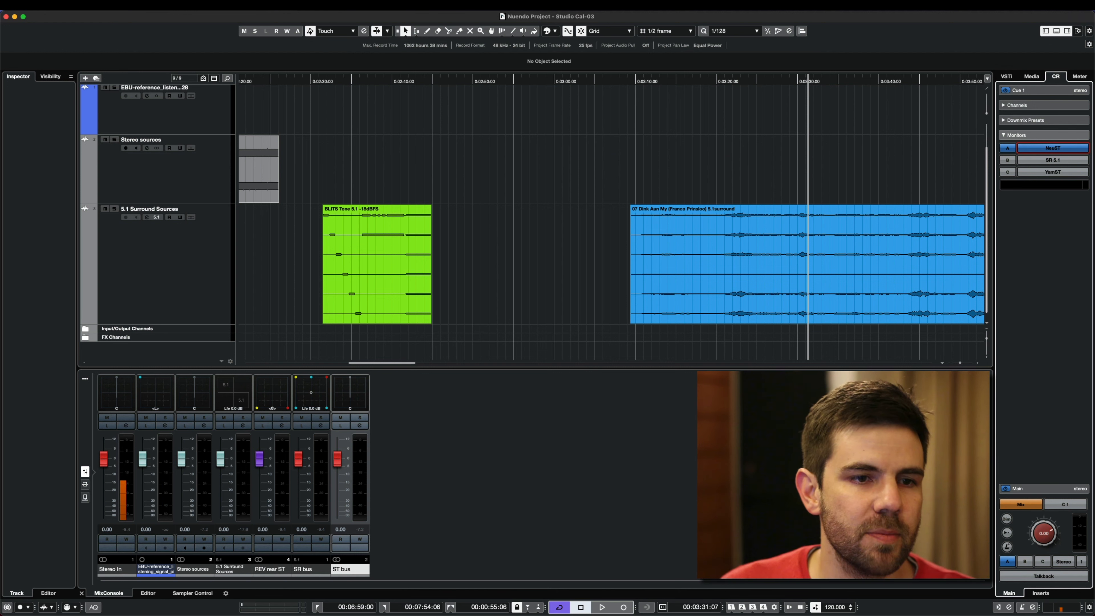
Step: Examine the file formats available for import into the project
left_click(59, 5)
mouse_move(99, 145)
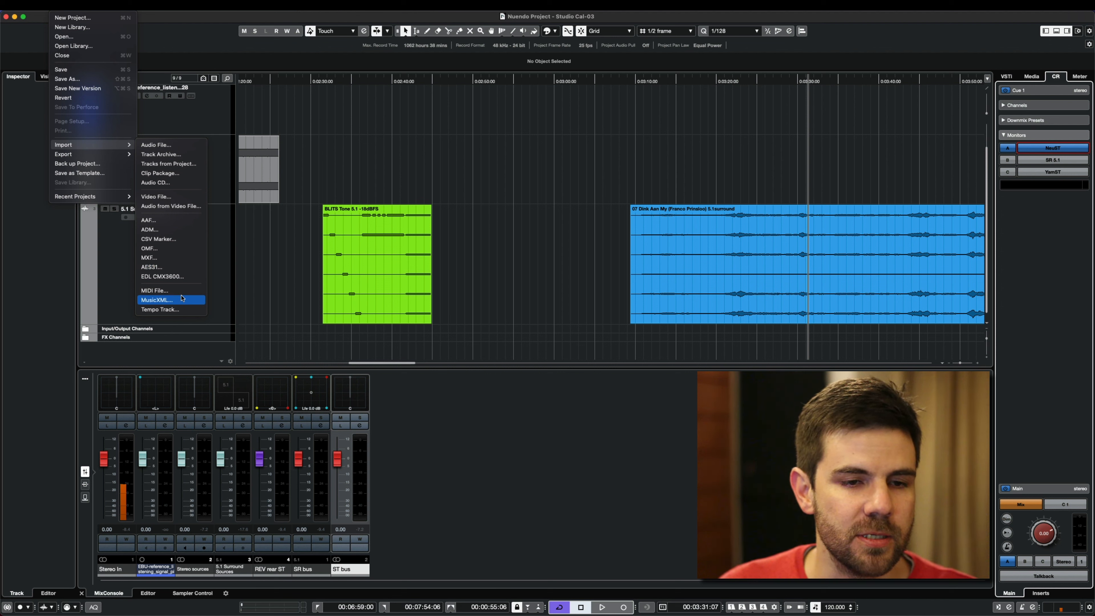
left_click(406, 160)
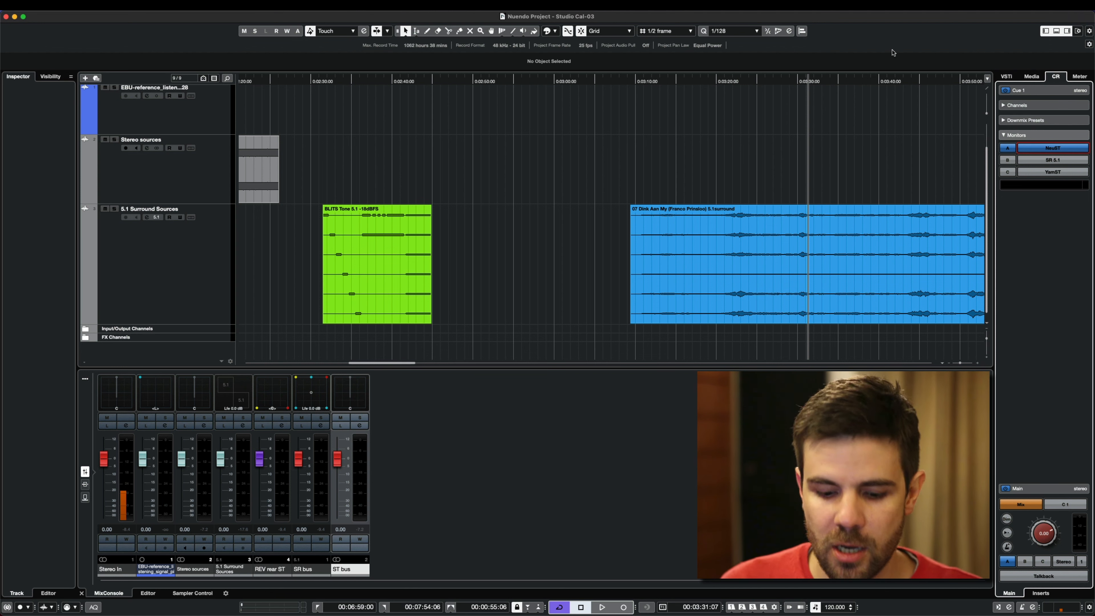
Step: Open the ADR Panel, place it over the project and check its general marker options
key("super+m")
left_click_drag(844, 209, 656, 103)
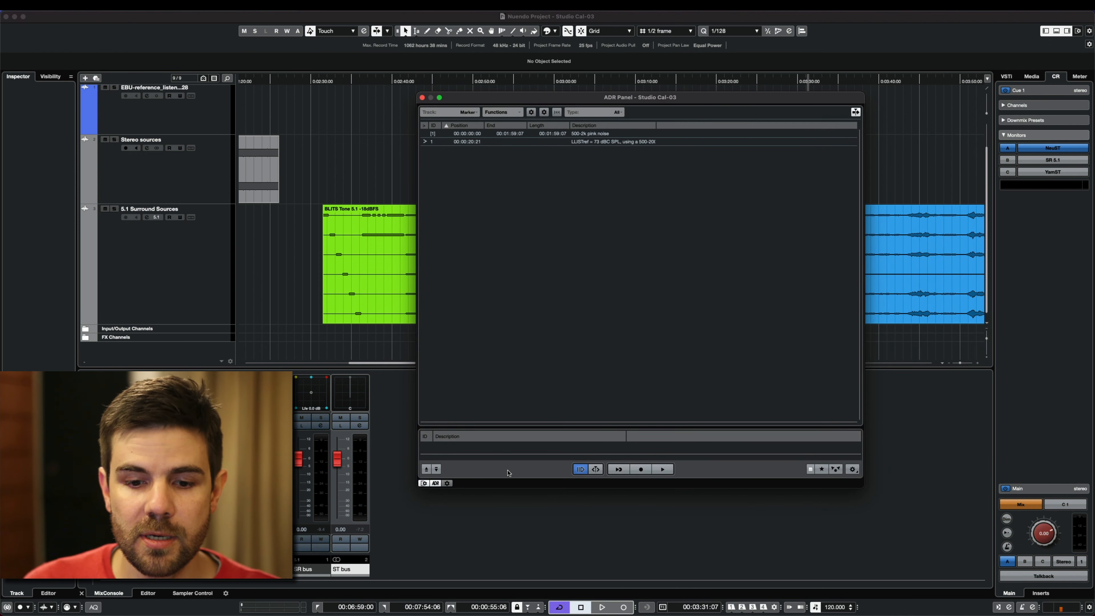
left_click(447, 483)
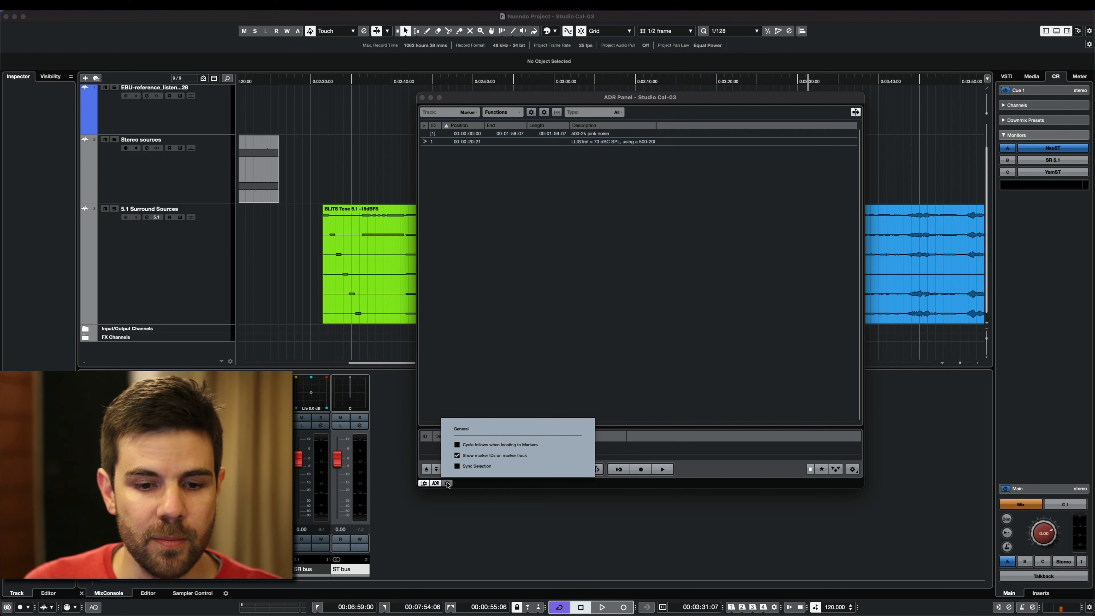
left_click(447, 484)
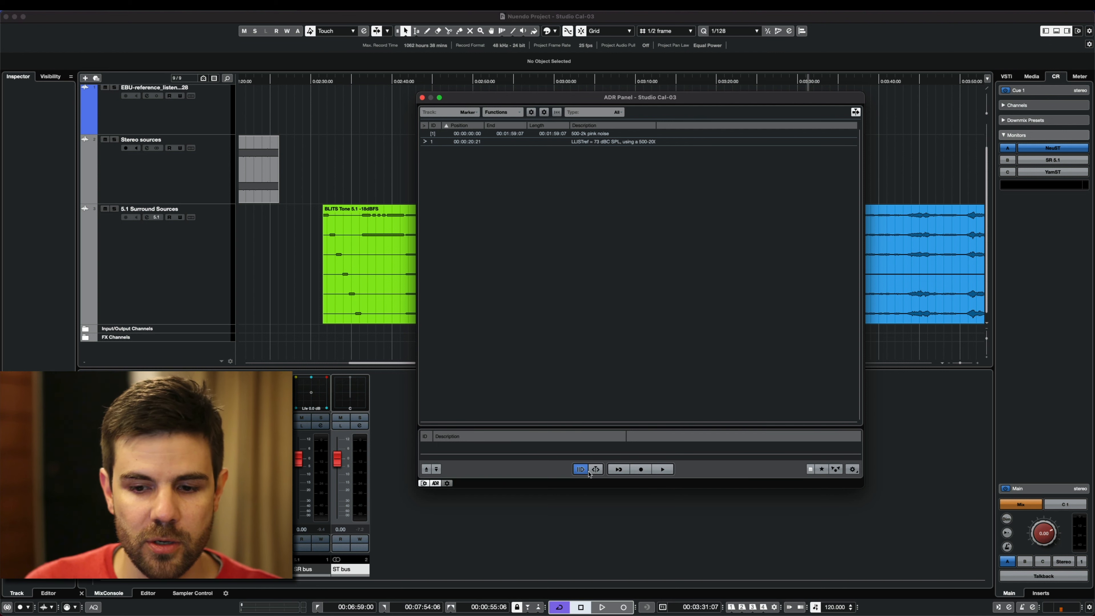
Step: Review the Signal Switchboard, Video and General settings in ADR Setup, close it and reposition the ADR Panel
left_click(852, 469)
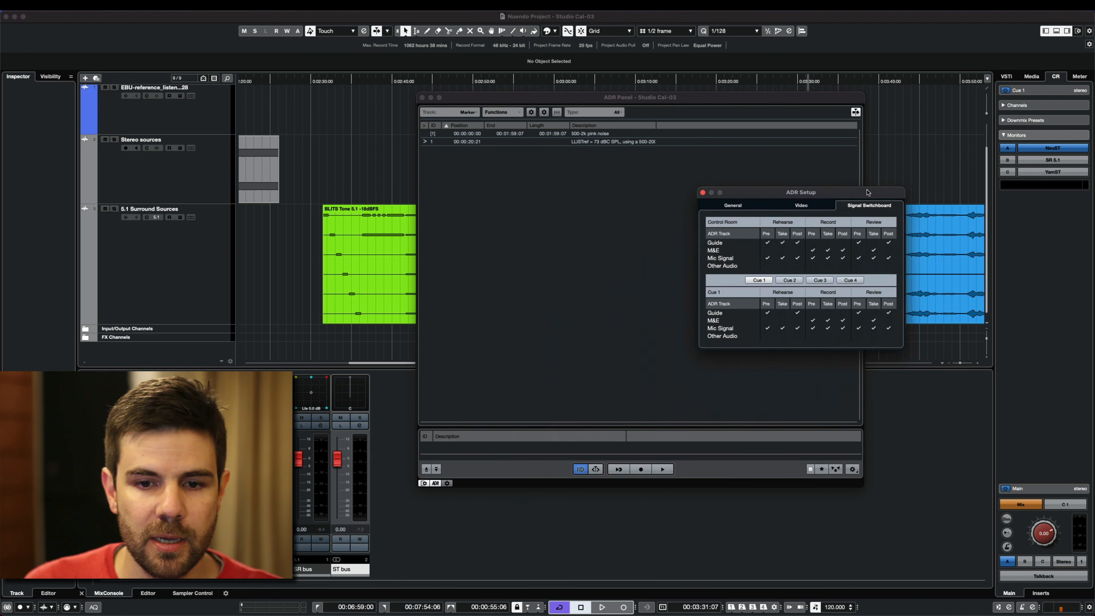
left_click(685, 210)
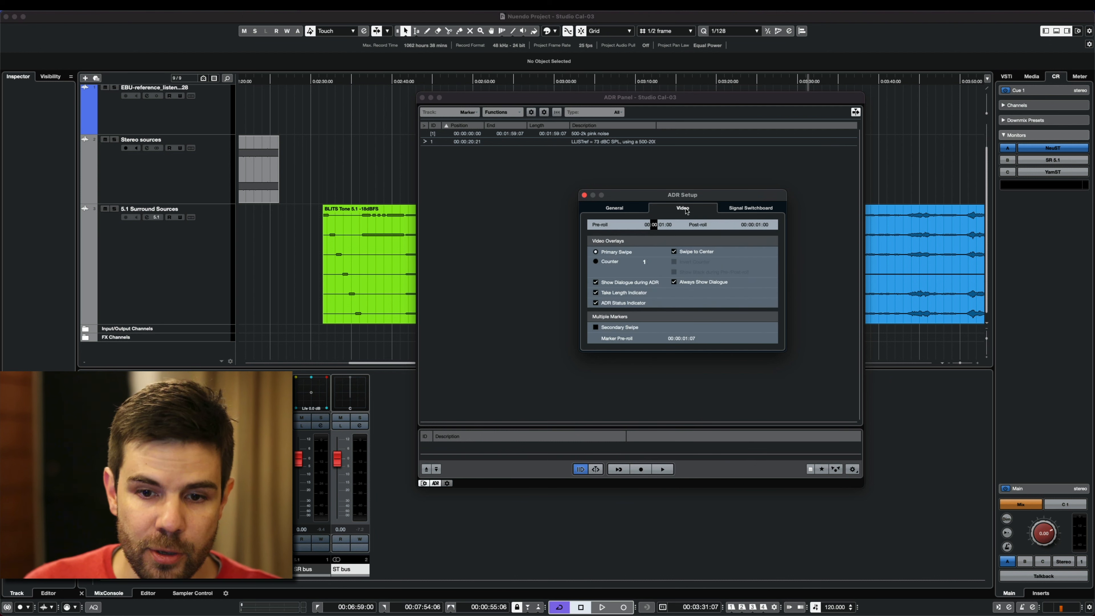
left_click(635, 209)
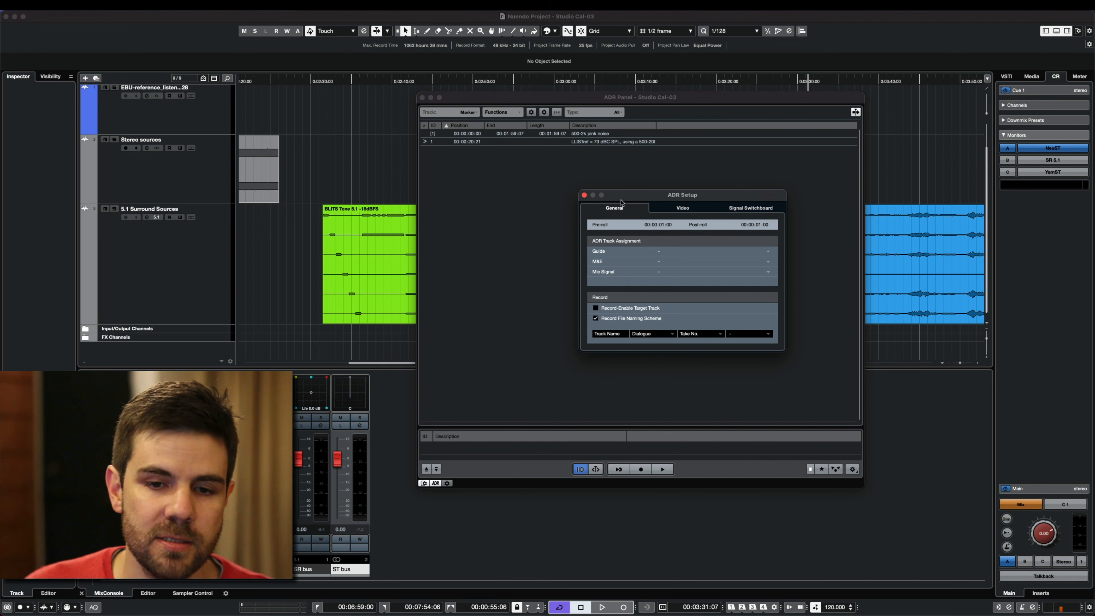
left_click(585, 195)
mouse_move(668, 104)
left_mouse_down()
mouse_move(685, 106)
mouse_move(646, 102)
left_mouse_up()
left_click_drag(648, 107, 659, 98)
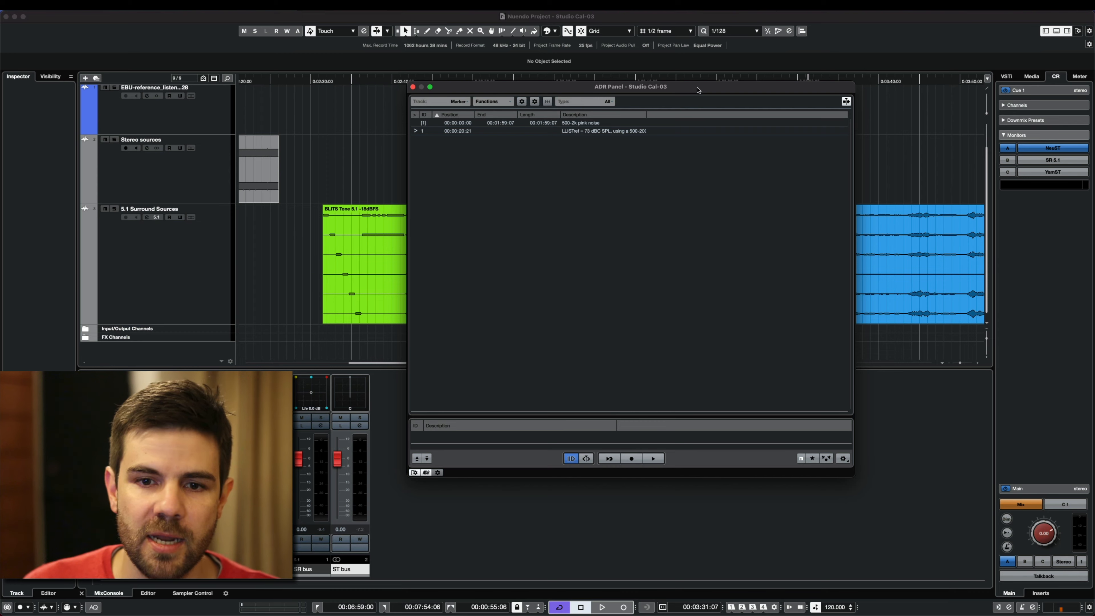
left_click_drag(699, 90, 722, 103)
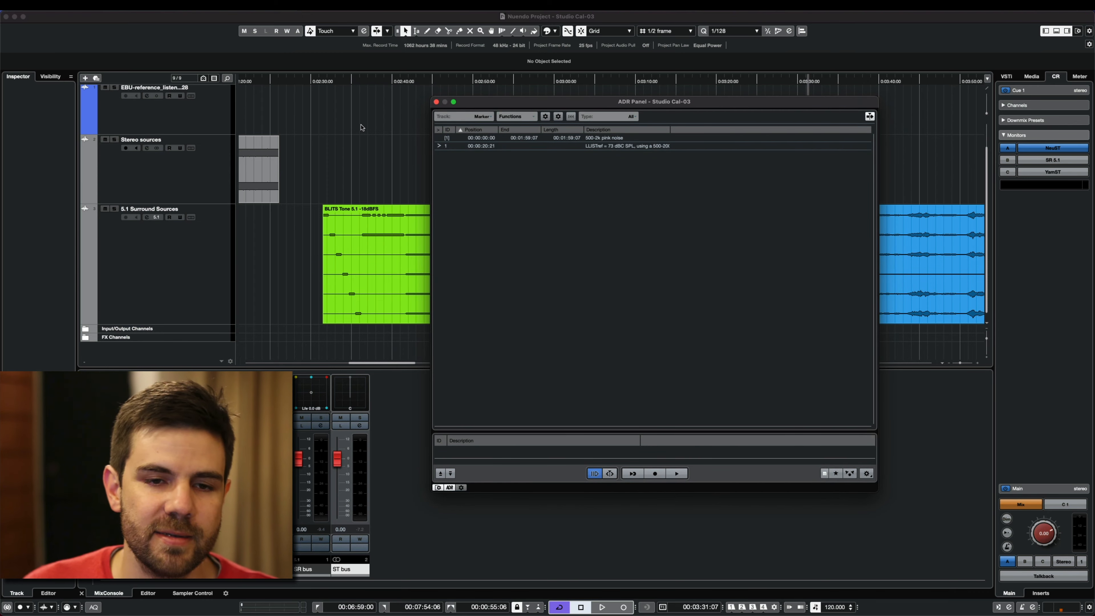